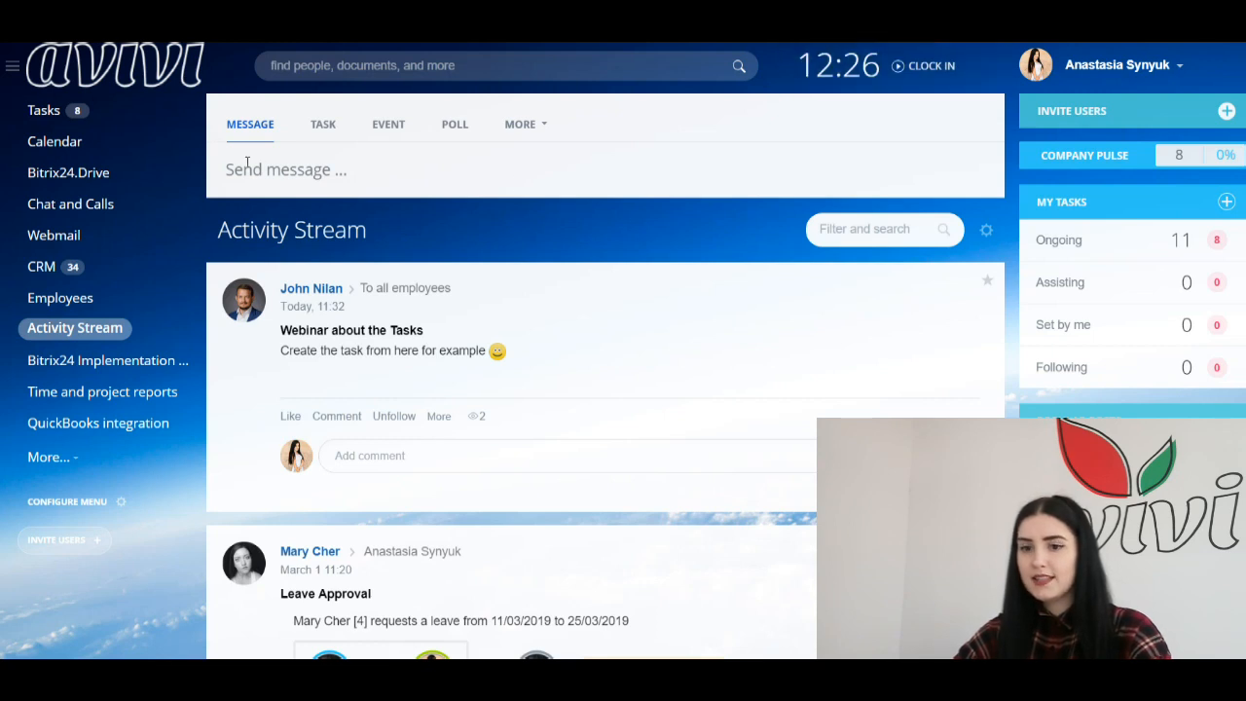
# Step: Set Tasks and projects as the primary tool so My tasks heads the left menu
pyautogui.click(57, 506)
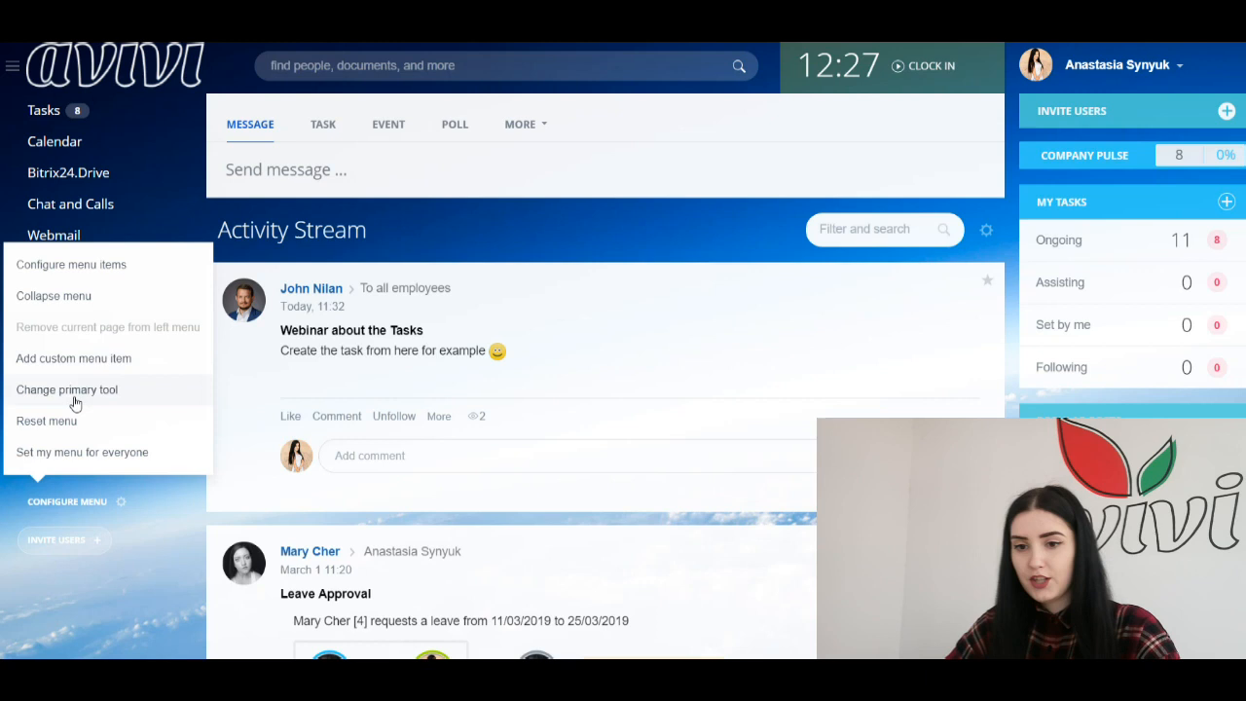
pyautogui.click(108, 393)
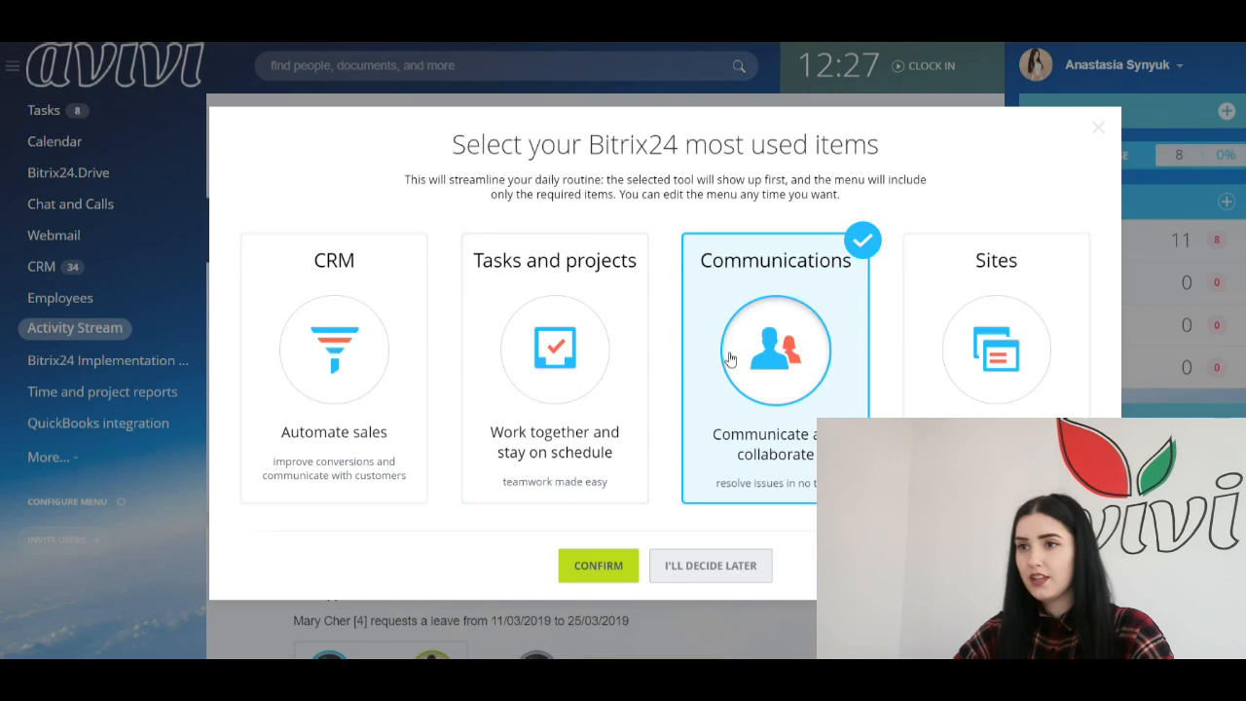
pyautogui.click(569, 365)
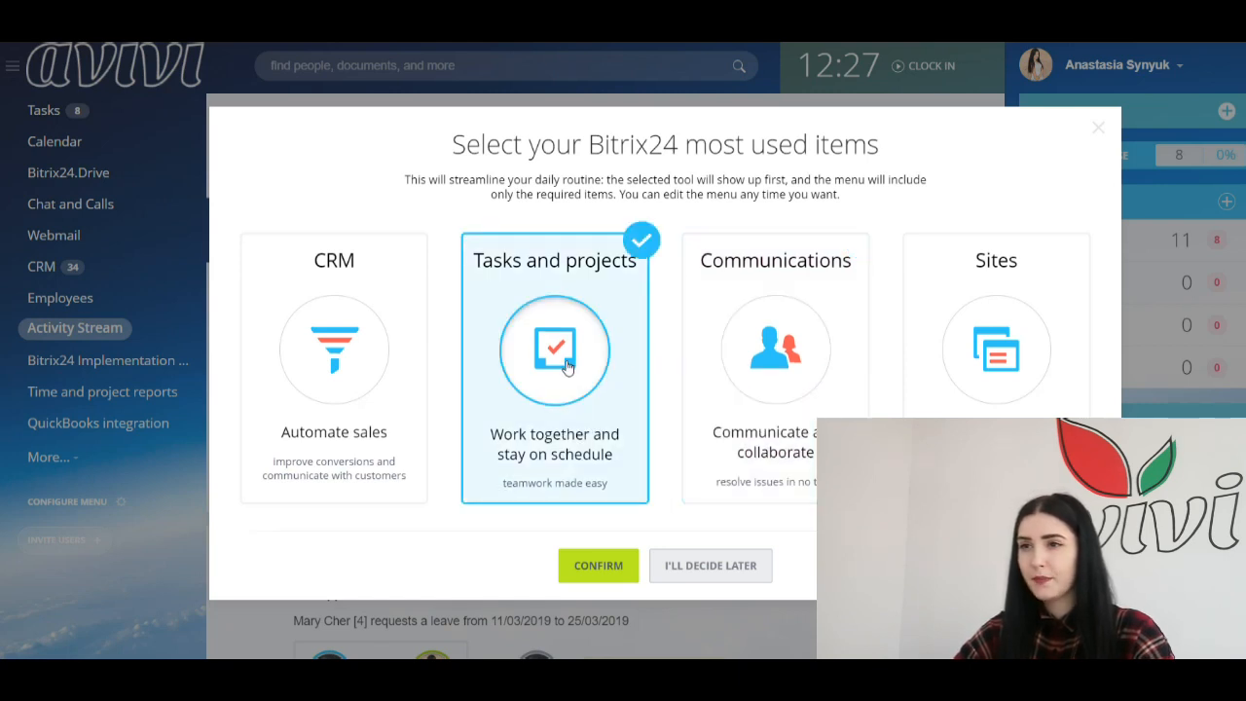
pyautogui.click(598, 566)
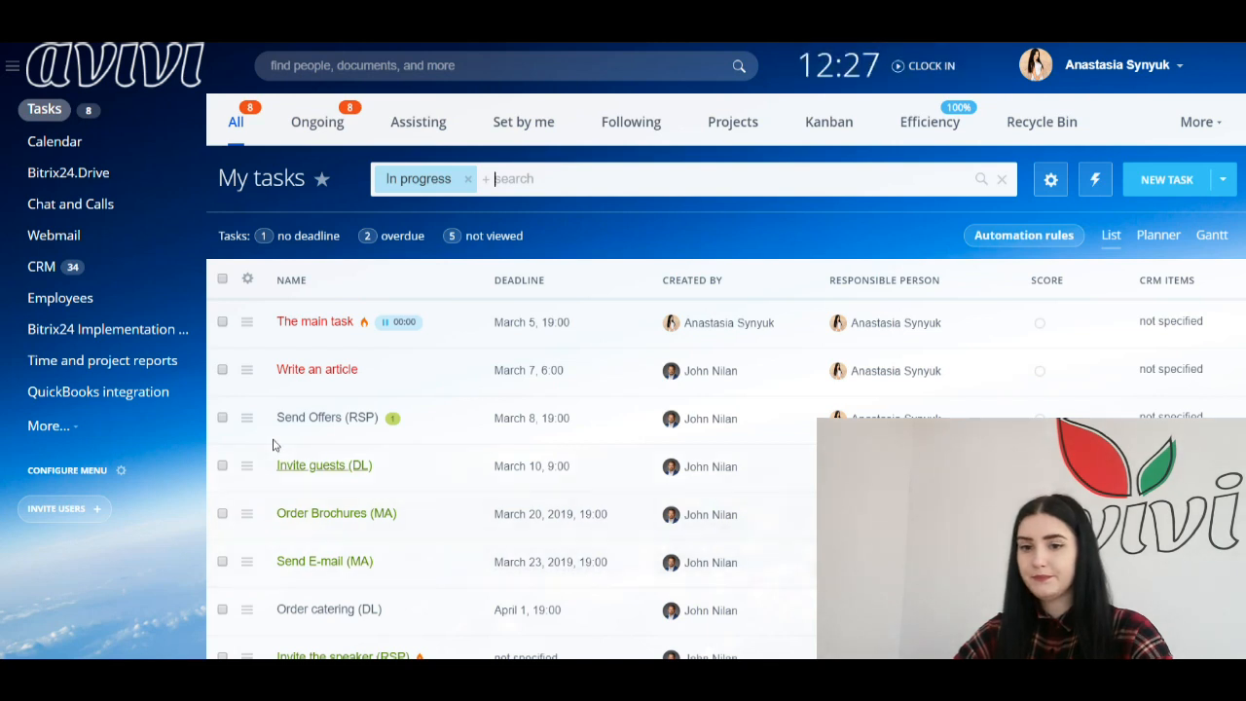
# Step: Reveal the hidden menu items and drag Activity Stream back into the visible menu below Calendar
pyautogui.click(95, 475)
pyautogui.click(94, 475)
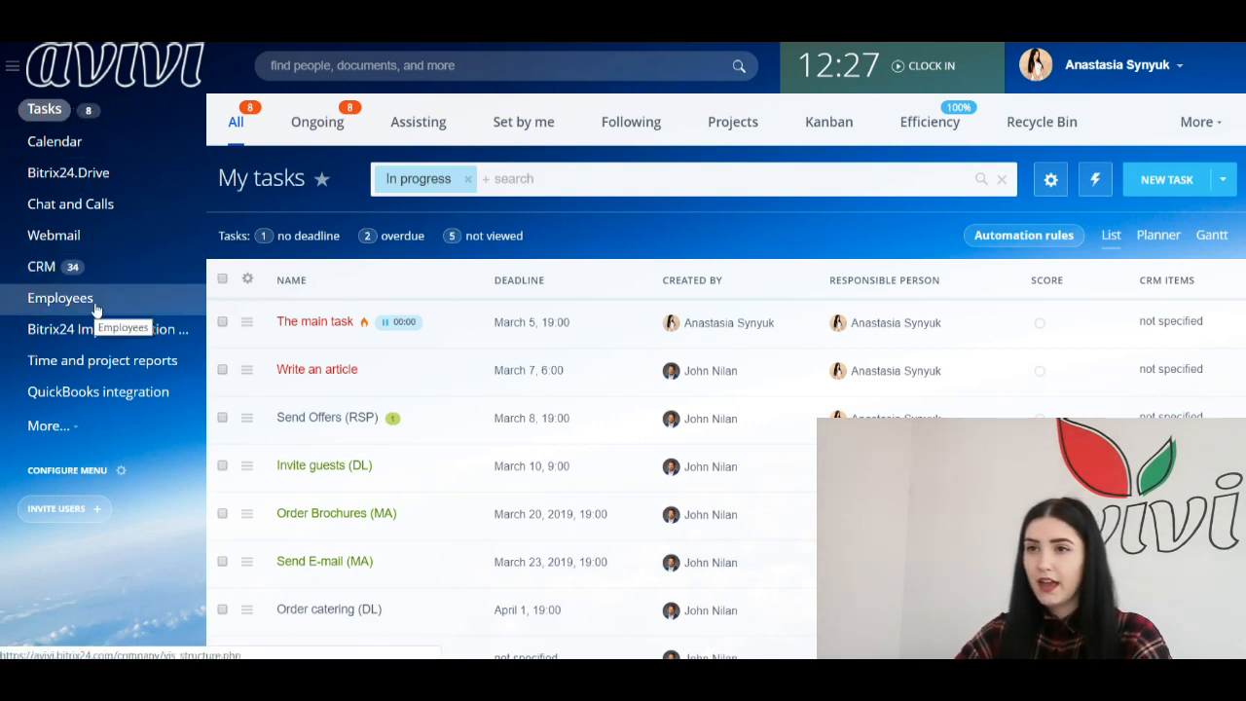
pyautogui.click(74, 434)
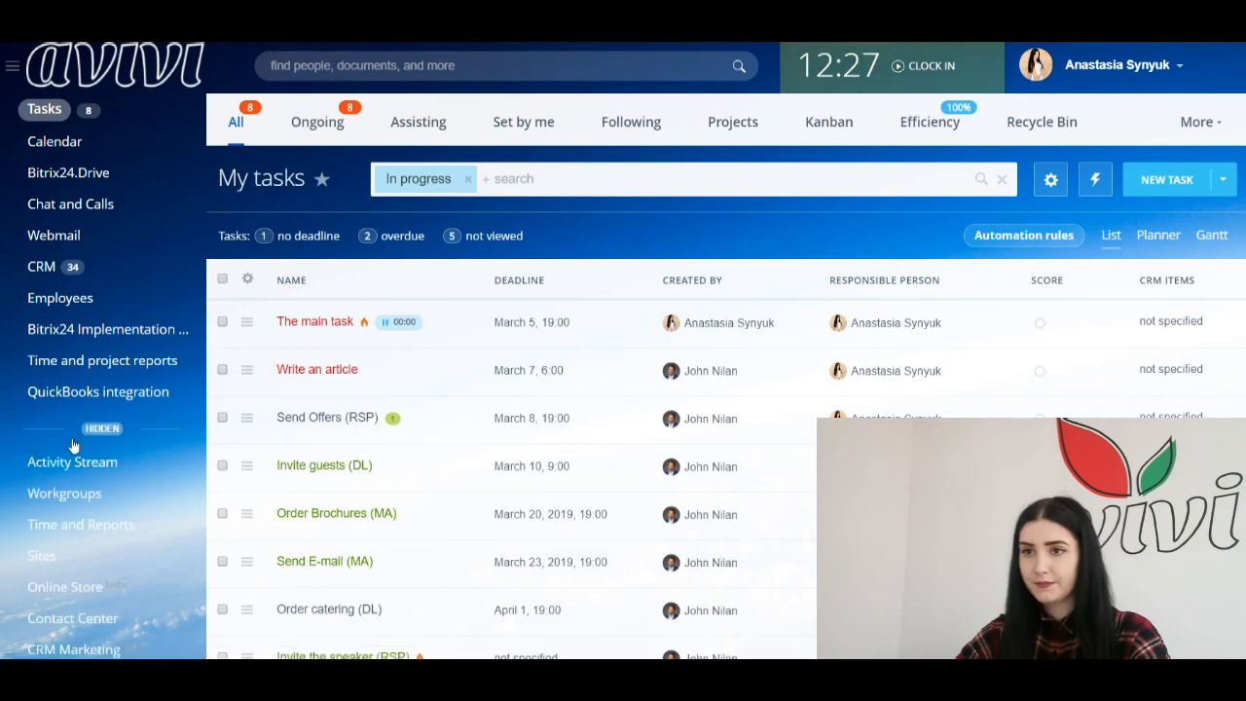
pyautogui.scroll(-1, 73, 443)
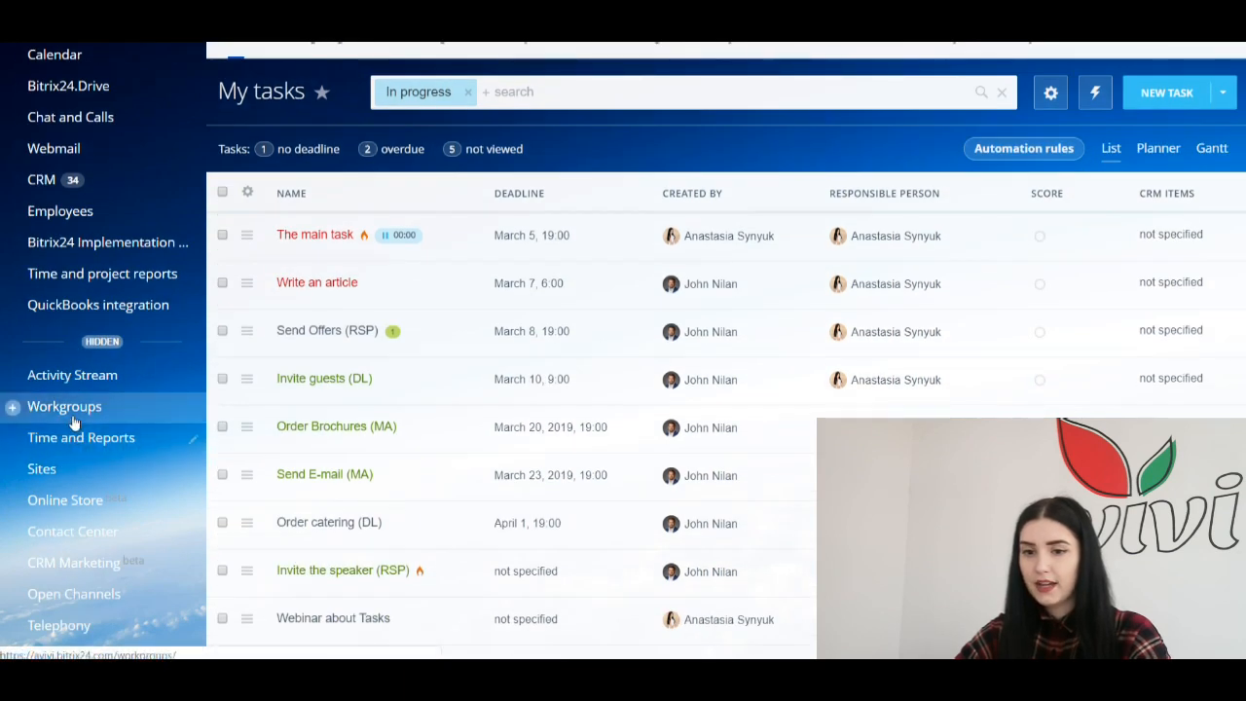
pyautogui.moveTo(72, 407)
pyautogui.mouseDown()
pyautogui.moveTo(74, 393)
pyautogui.moveTo(78, 407)
pyautogui.mouseUp()
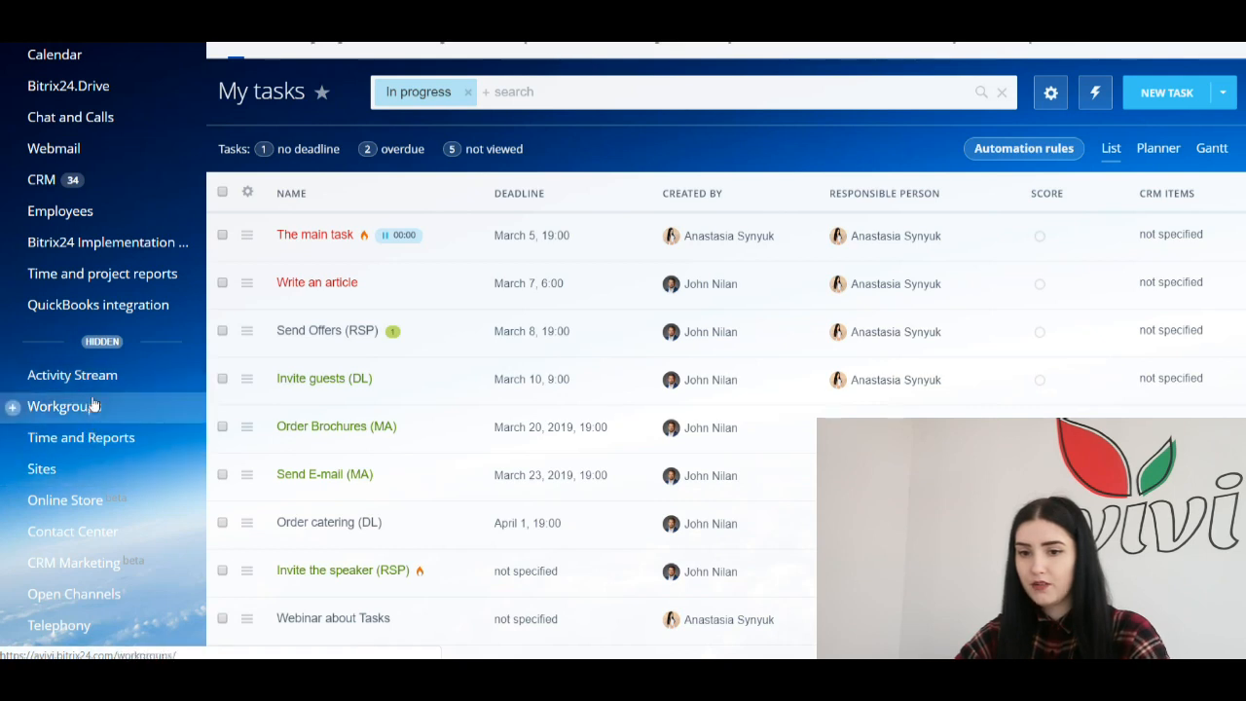
pyautogui.moveTo(99, 385); pyautogui.dragTo(123, 89)
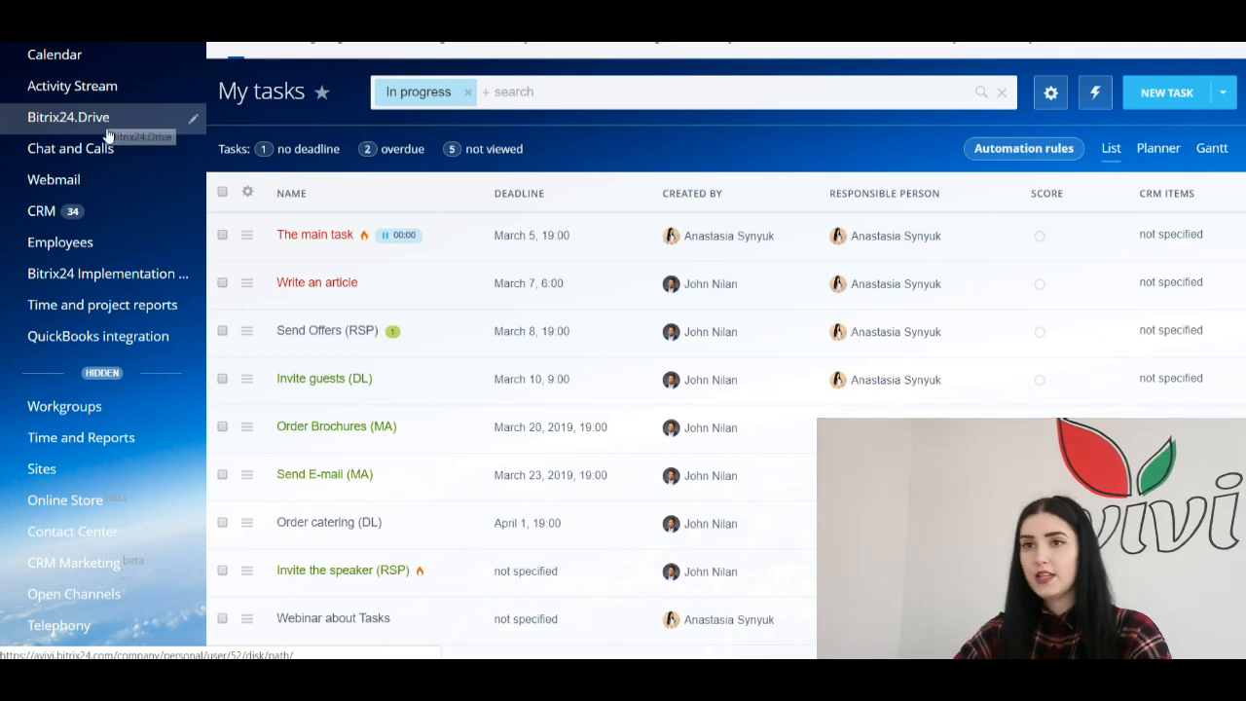
pyautogui.scroll(1, 95, 210)
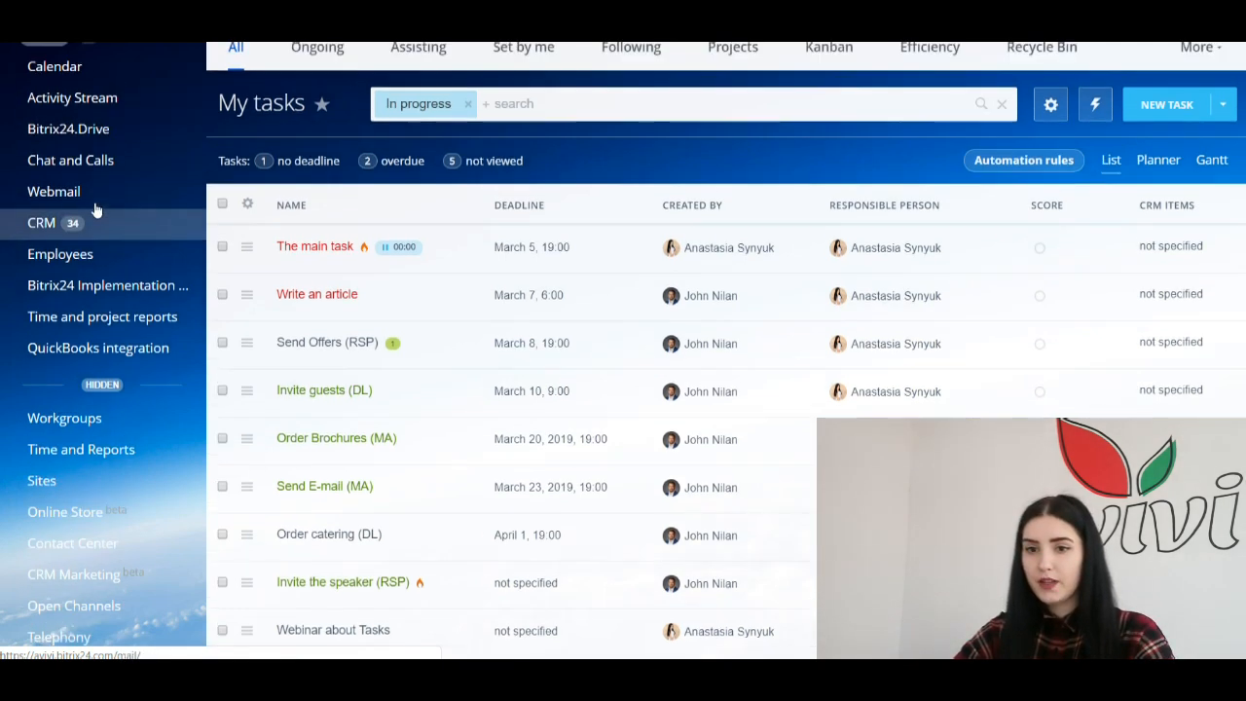
pyautogui.scroll(2, 95, 210)
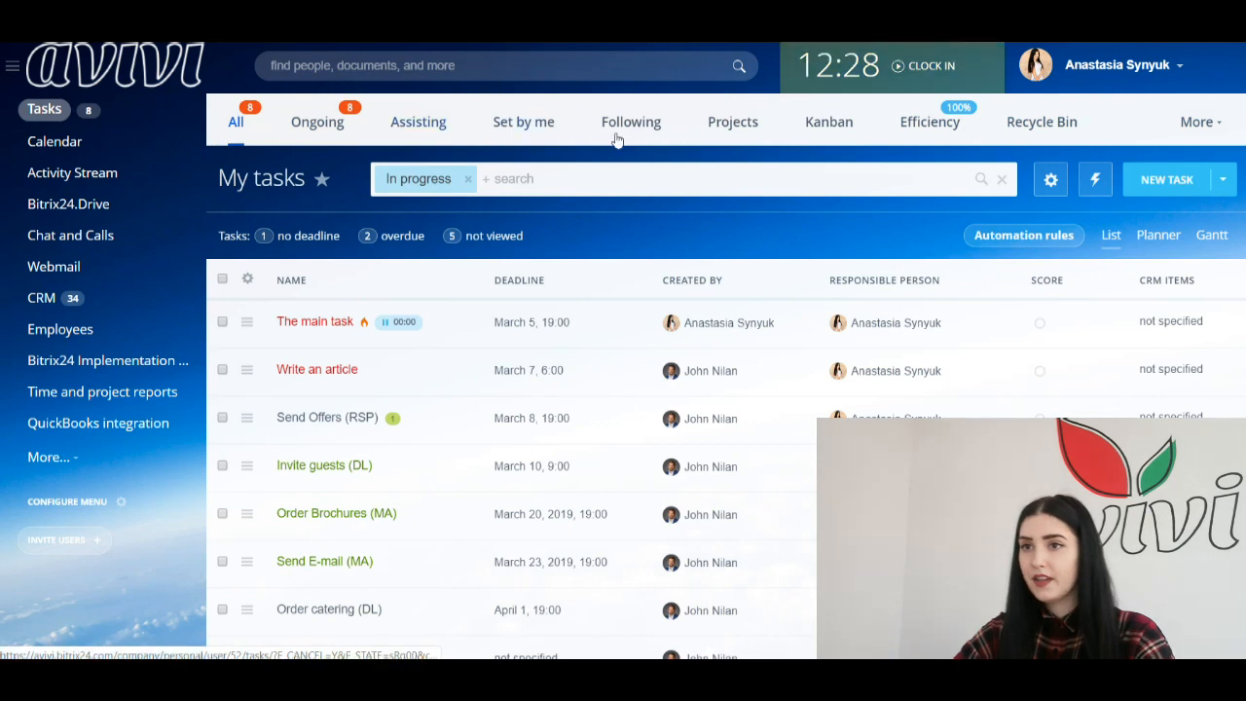
pyautogui.click(418, 174)
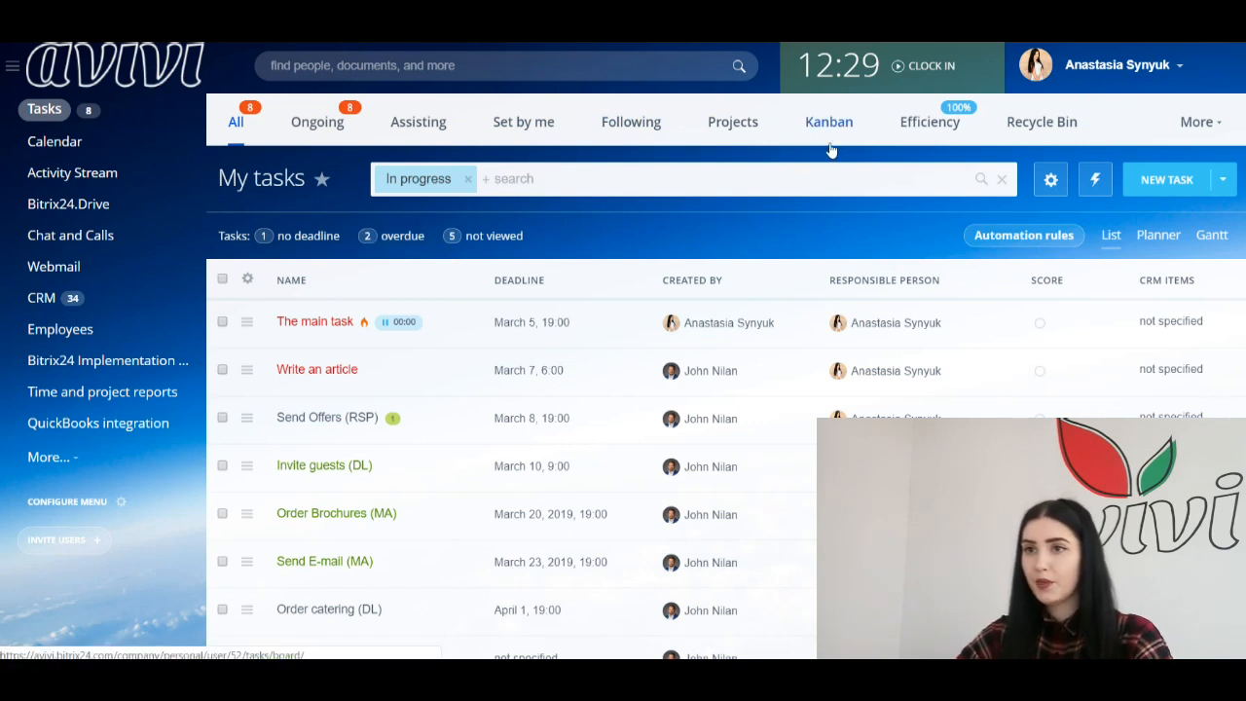
pyautogui.click(1110, 236)
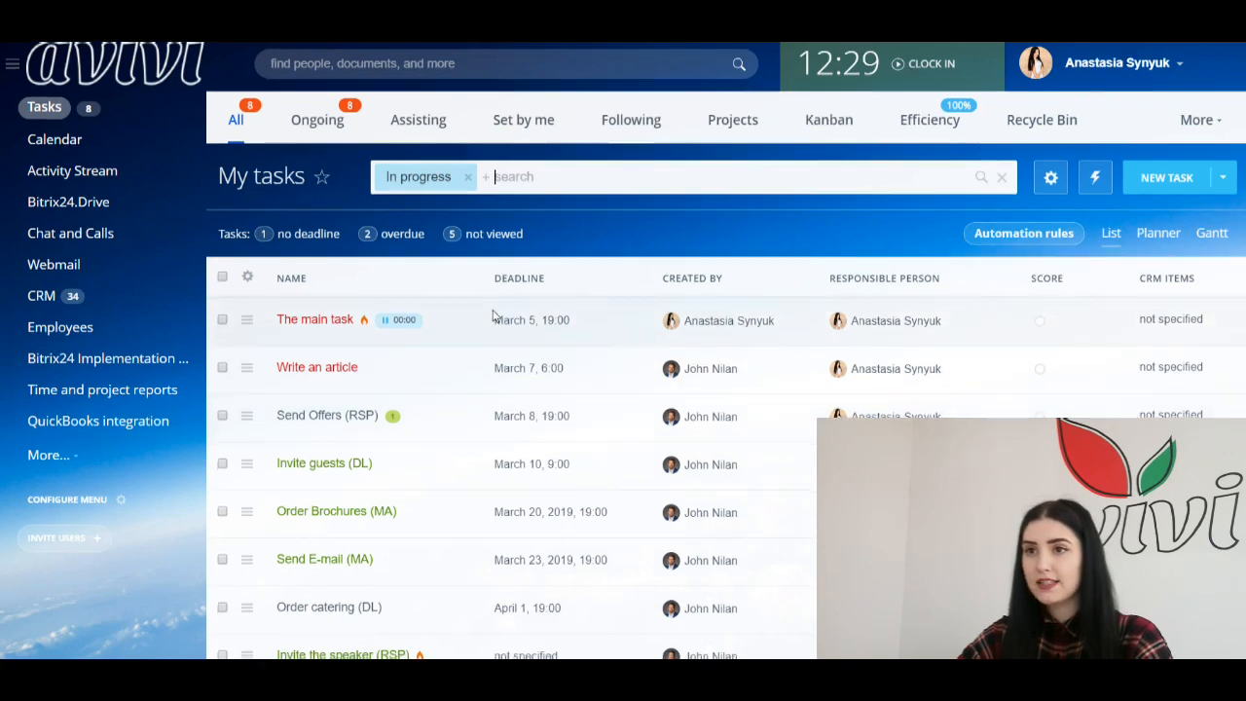
pyautogui.scroll(-5, 494, 314)
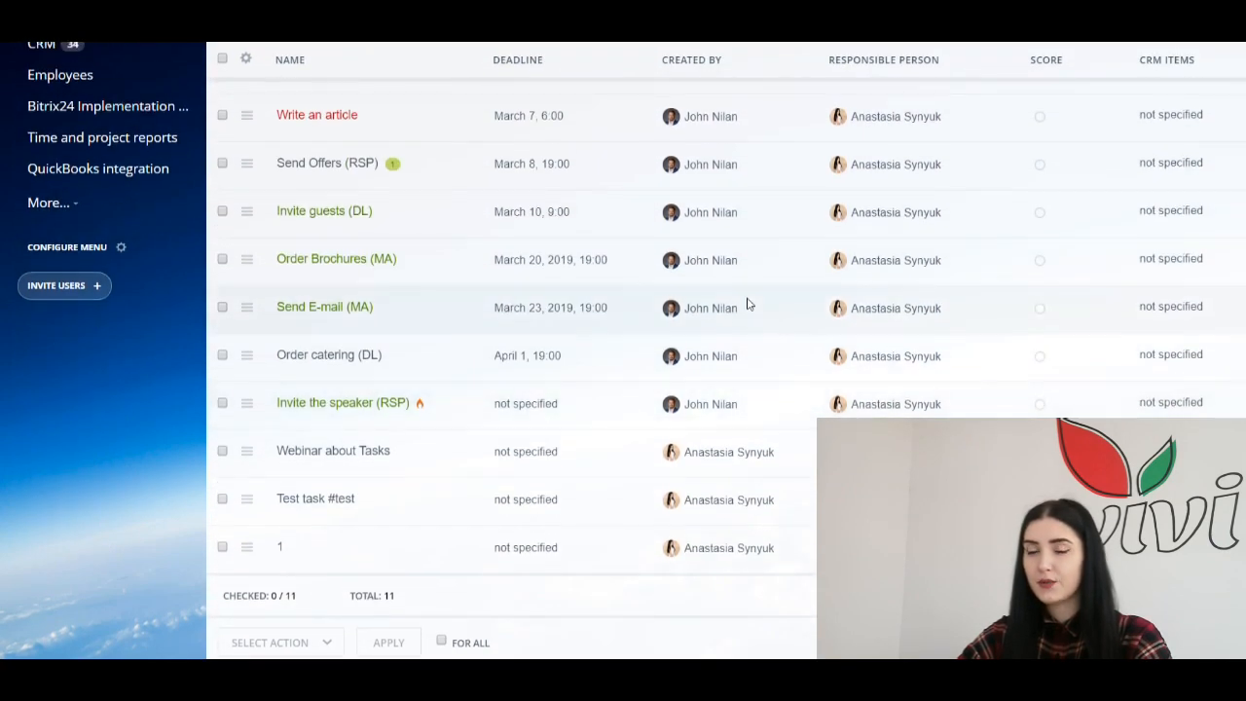
pyautogui.scroll(5, 623, 314)
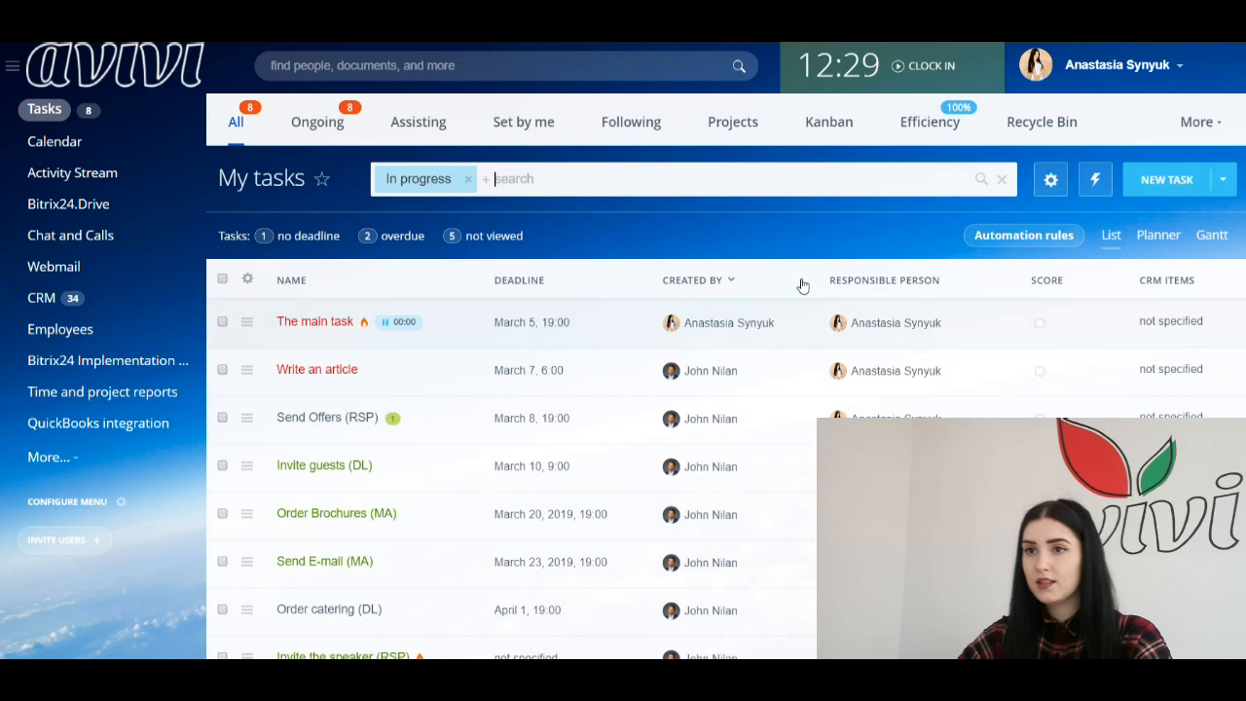
pyautogui.click(1051, 184)
pyautogui.click(1051, 183)
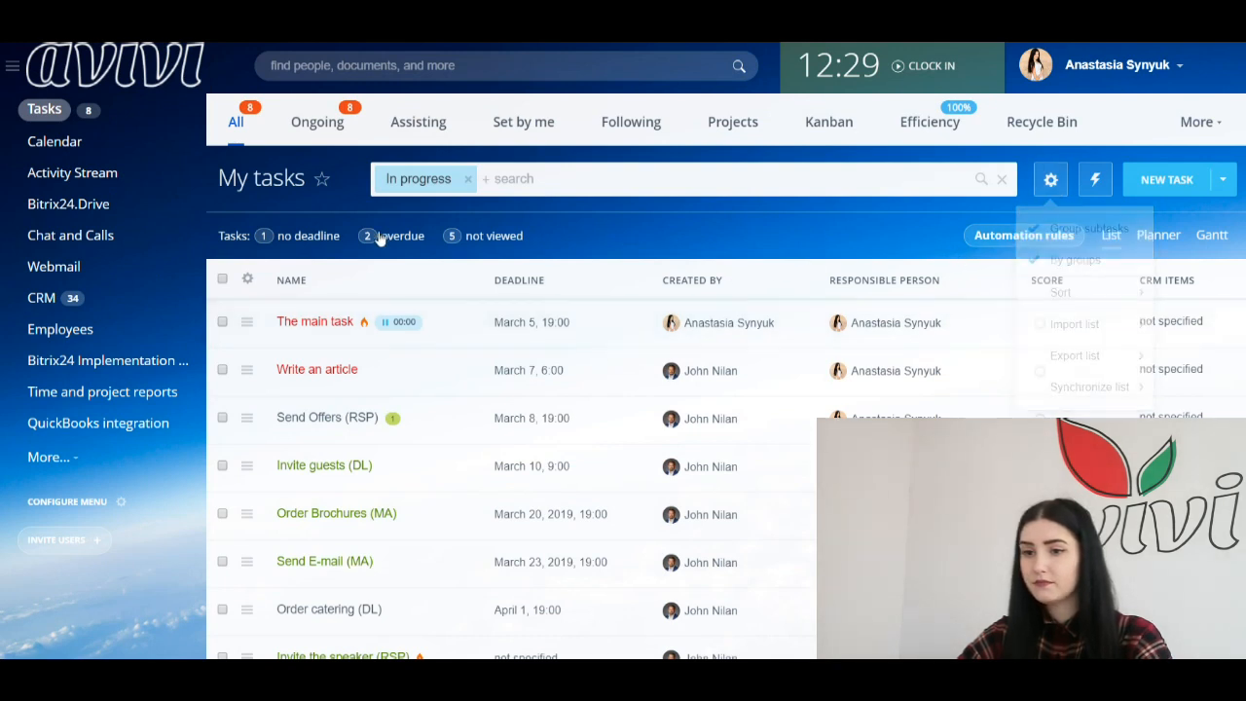
pyautogui.click(247, 279)
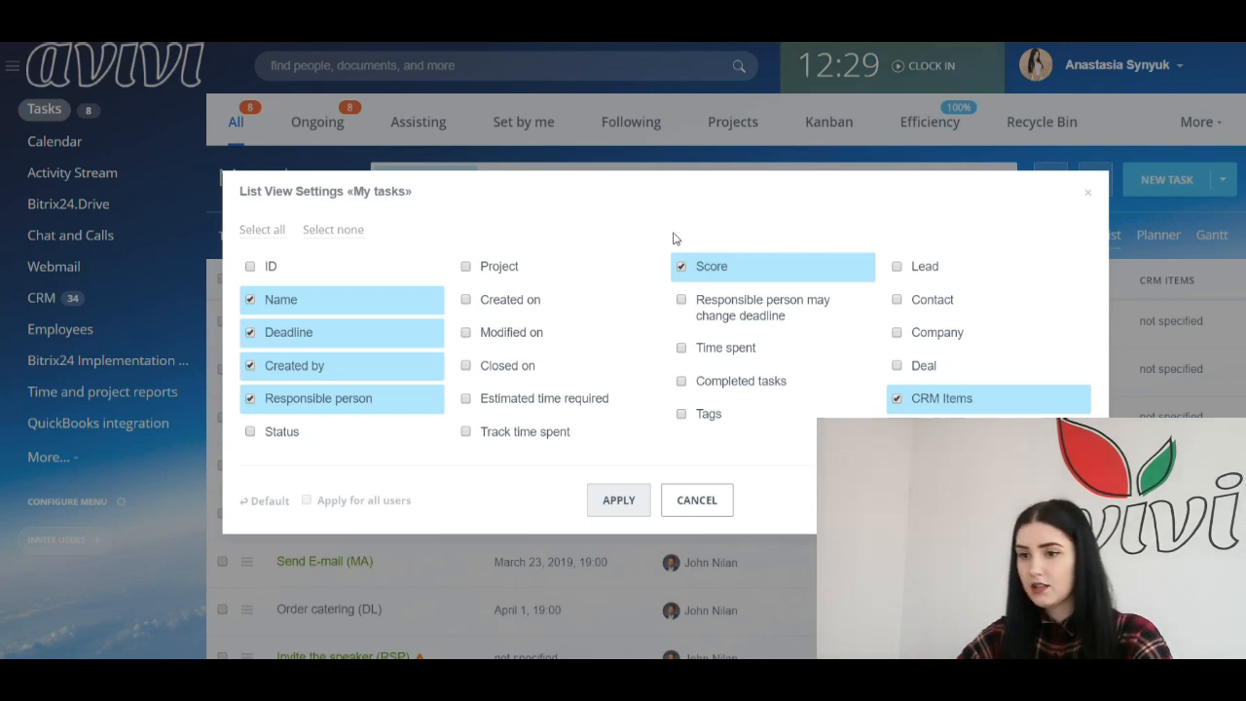
pyautogui.click(466, 266)
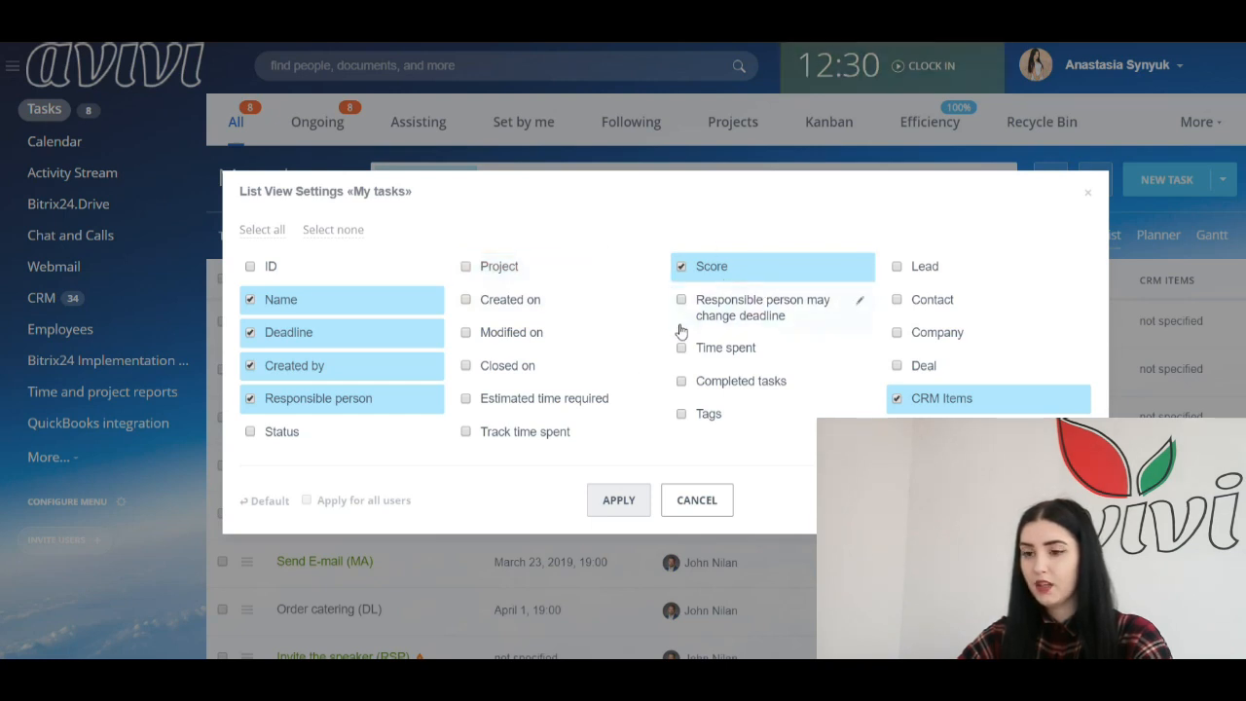
pyautogui.click(634, 503)
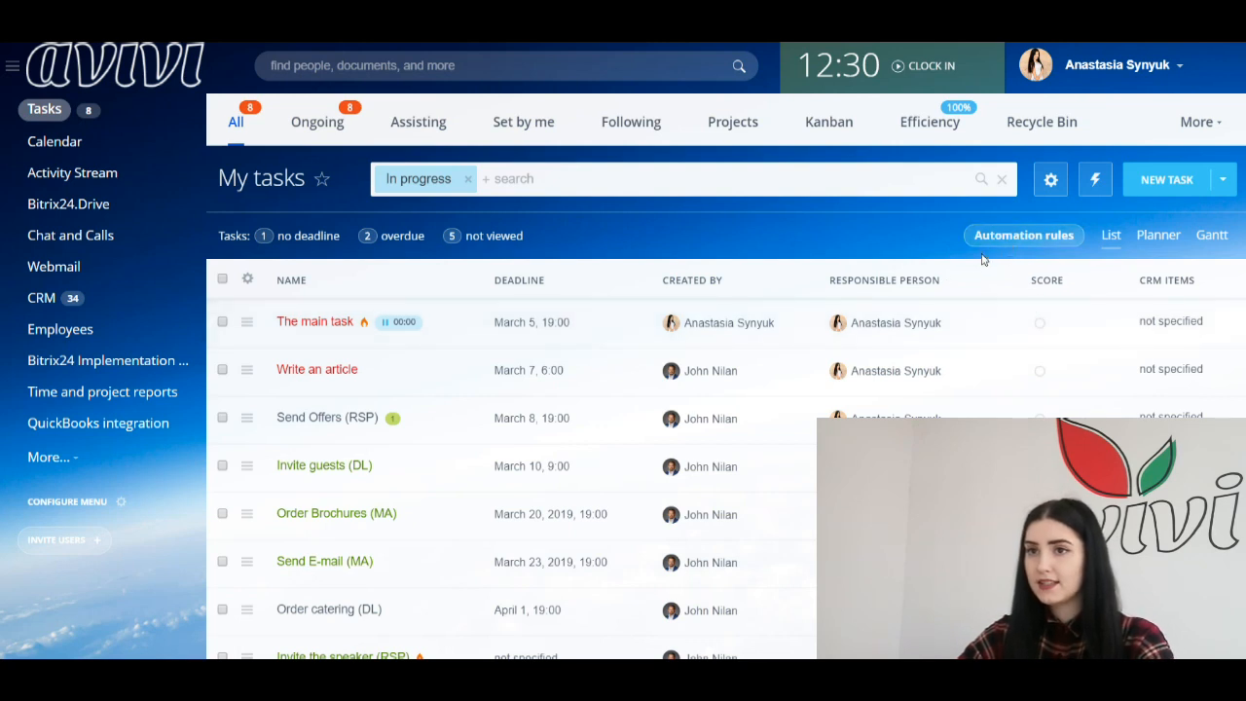
pyautogui.click(1039, 325)
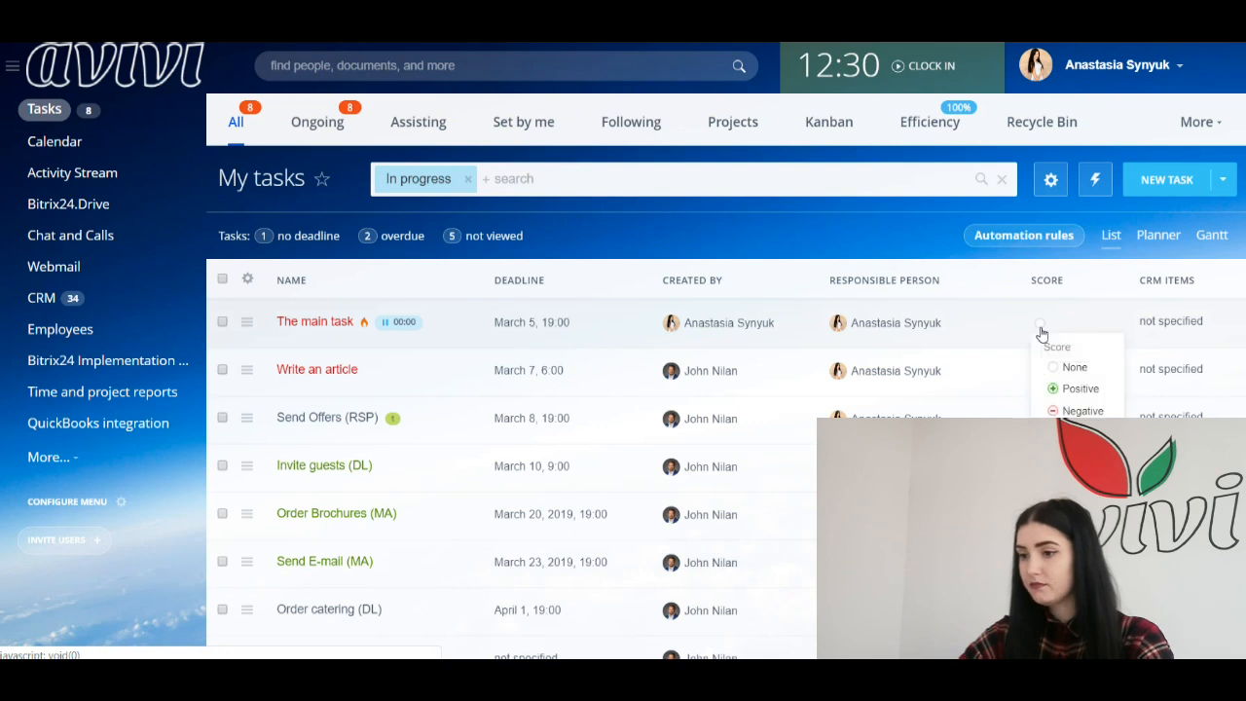
pyautogui.click(1054, 391)
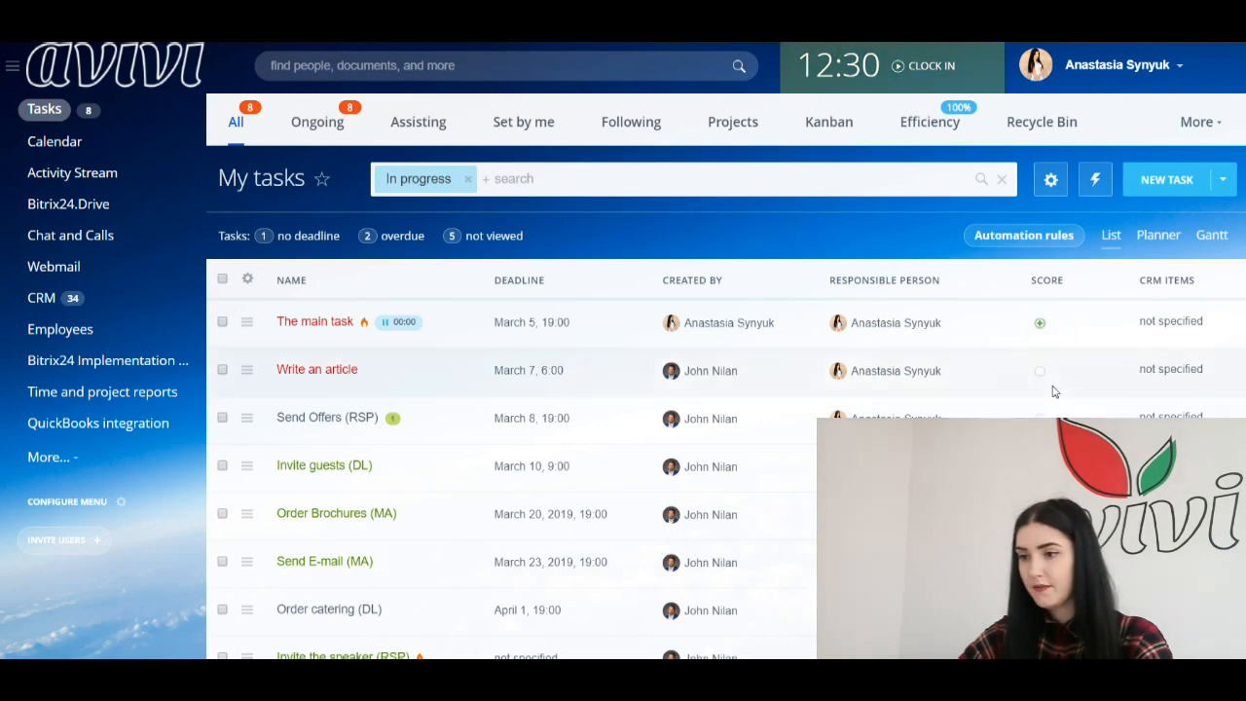
pyautogui.click(1039, 325)
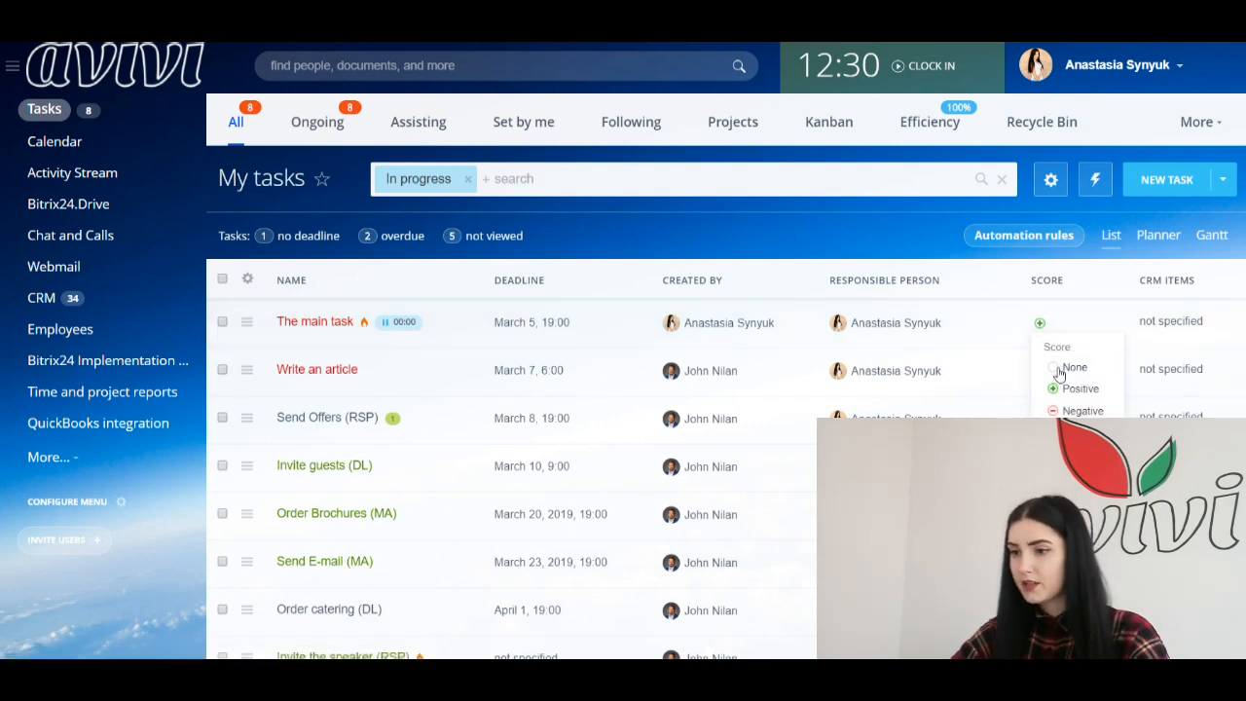
pyautogui.click(1058, 369)
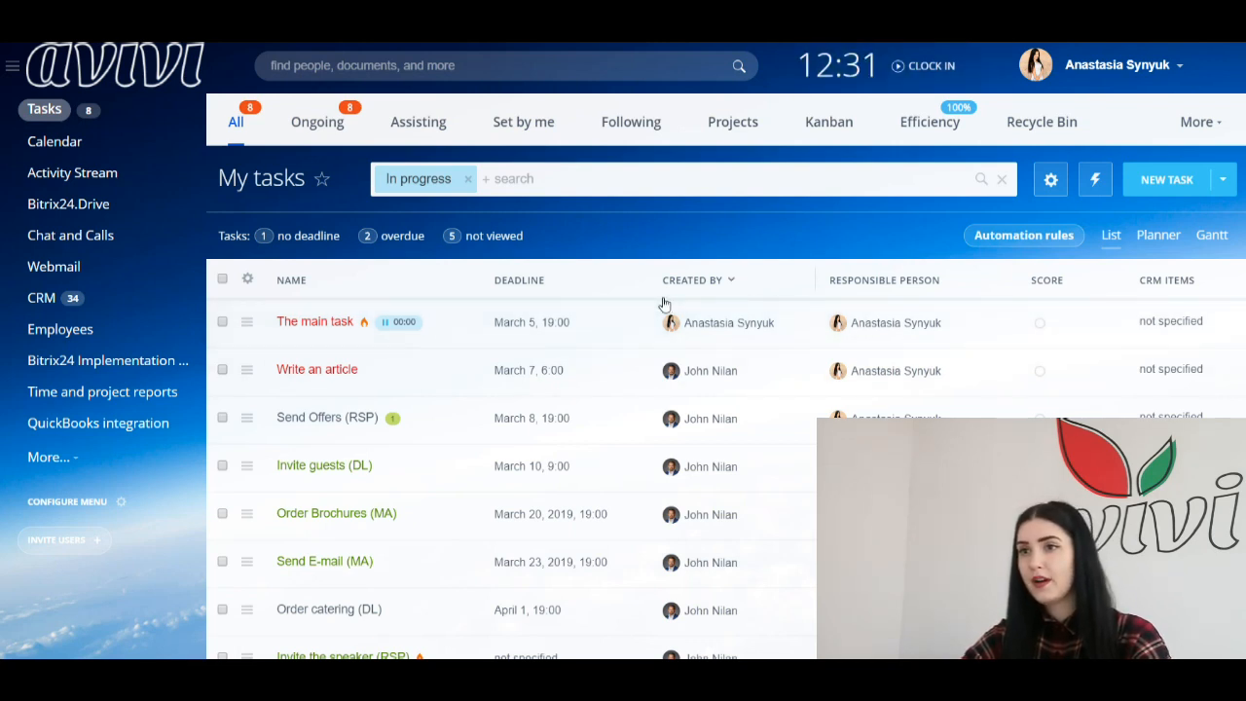
# Step: Tick the Order Brochures (MA) and Send E-mail (MA) tasks in the list
pyautogui.scroll(-2, 450, 328)
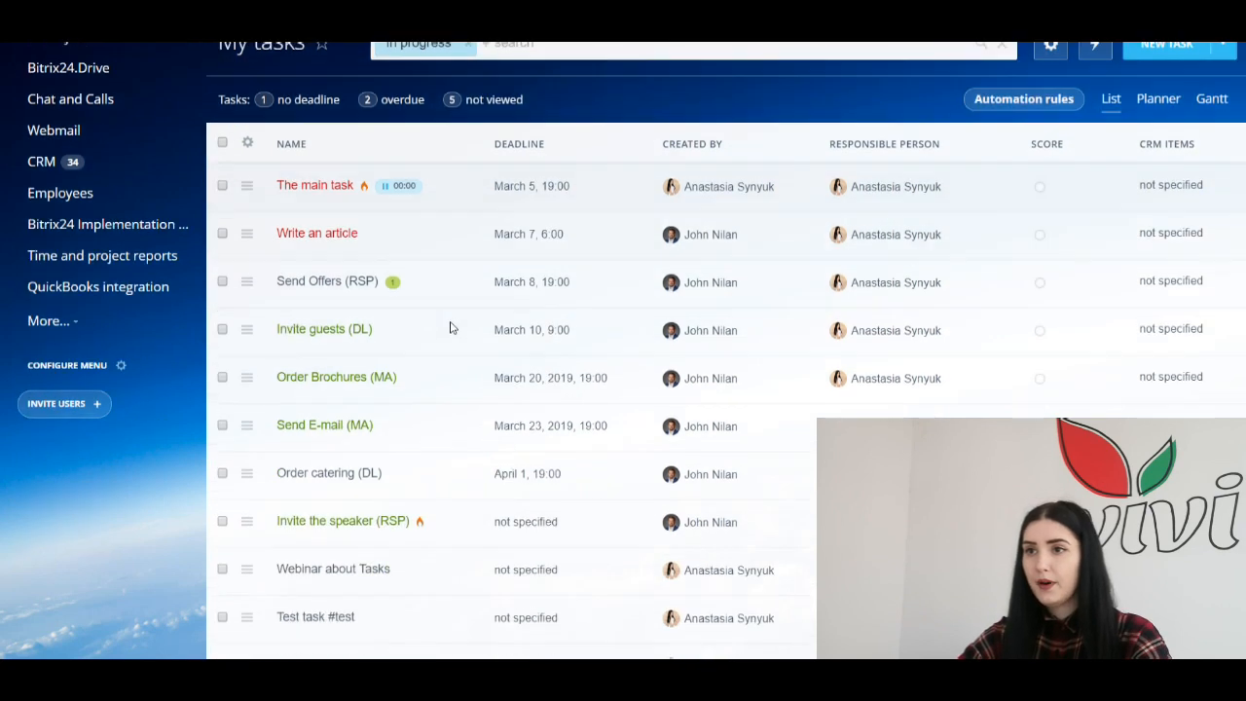
pyautogui.scroll(3, 365, 292)
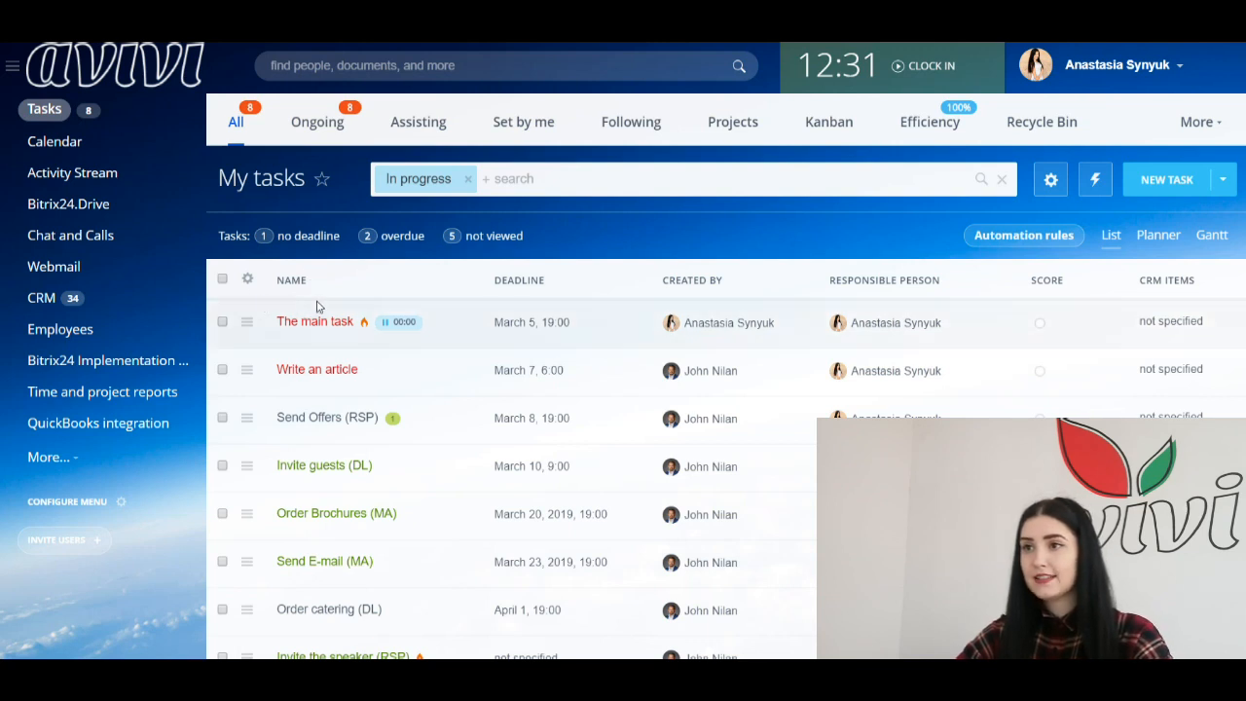
pyautogui.scroll(-2, 244, 324)
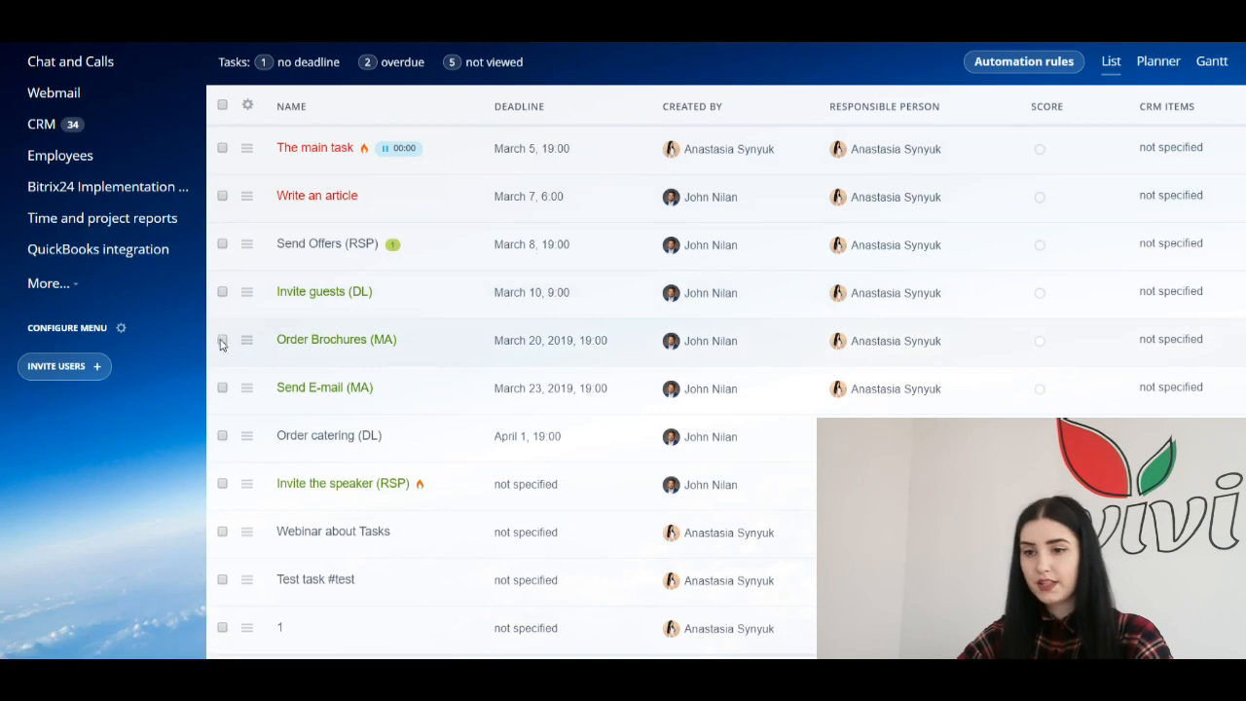
pyautogui.click(222, 341)
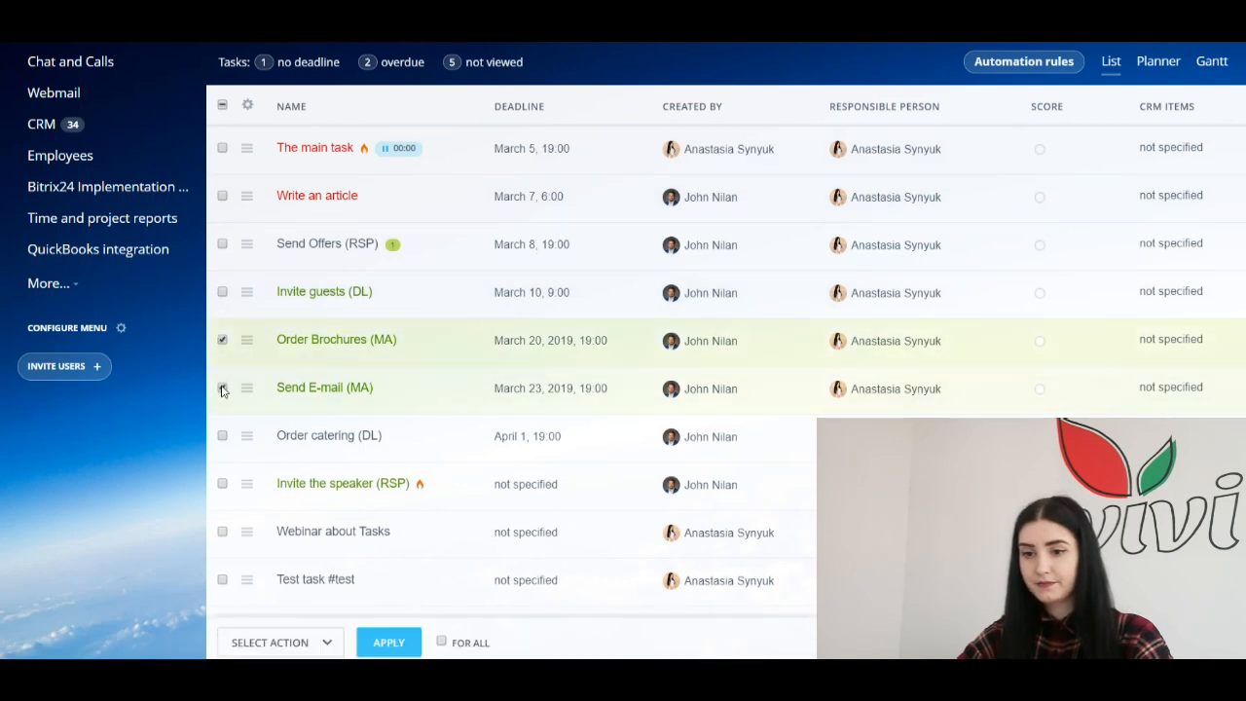
pyautogui.click(222, 390)
pyautogui.scroll(-2, 222, 389)
pyautogui.scroll(3, 256, 356)
pyautogui.scroll(-2, 259, 359)
pyautogui.scroll(-2, 259, 359)
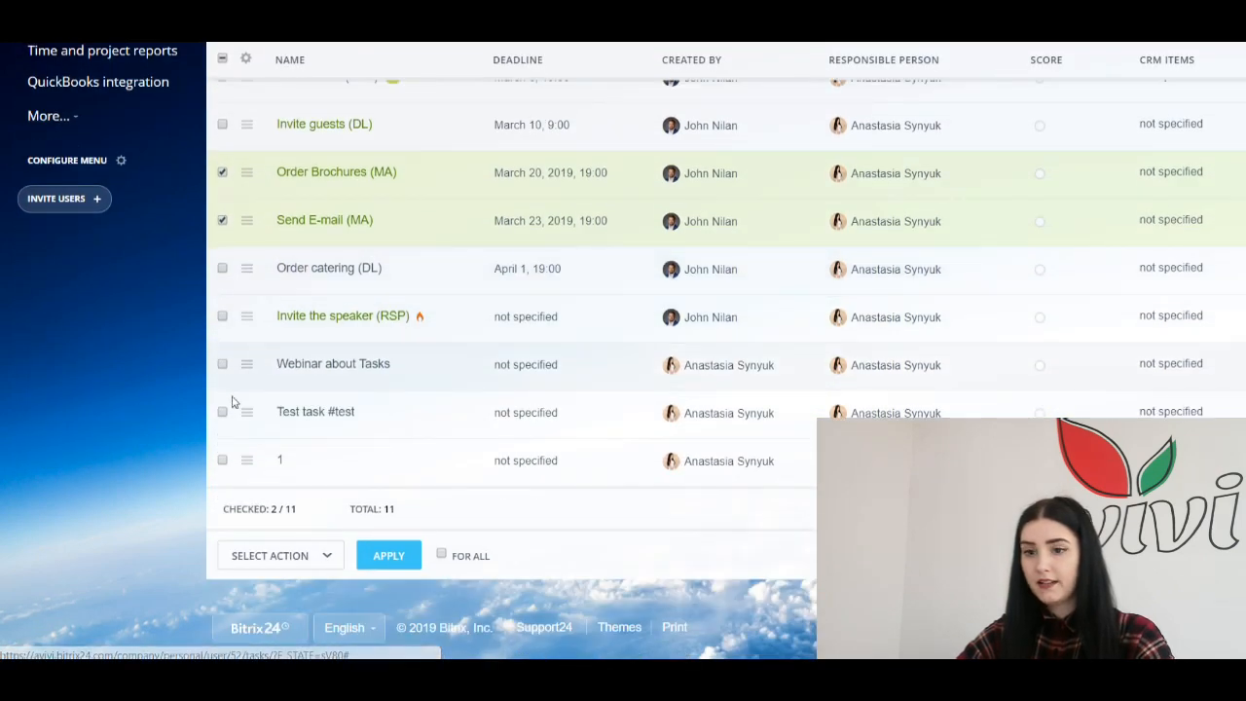
# Step: Complete both ticked tasks with the Complete bulk action and confirm
pyautogui.click(285, 562)
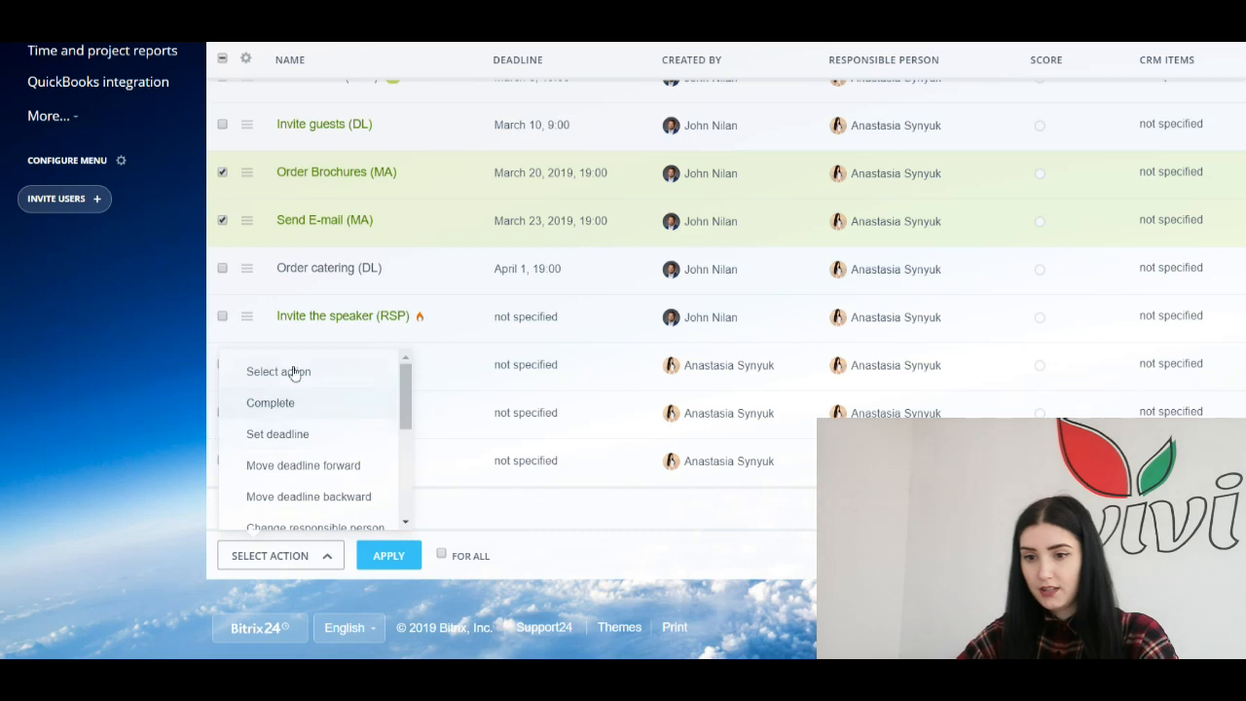
pyautogui.click(286, 399)
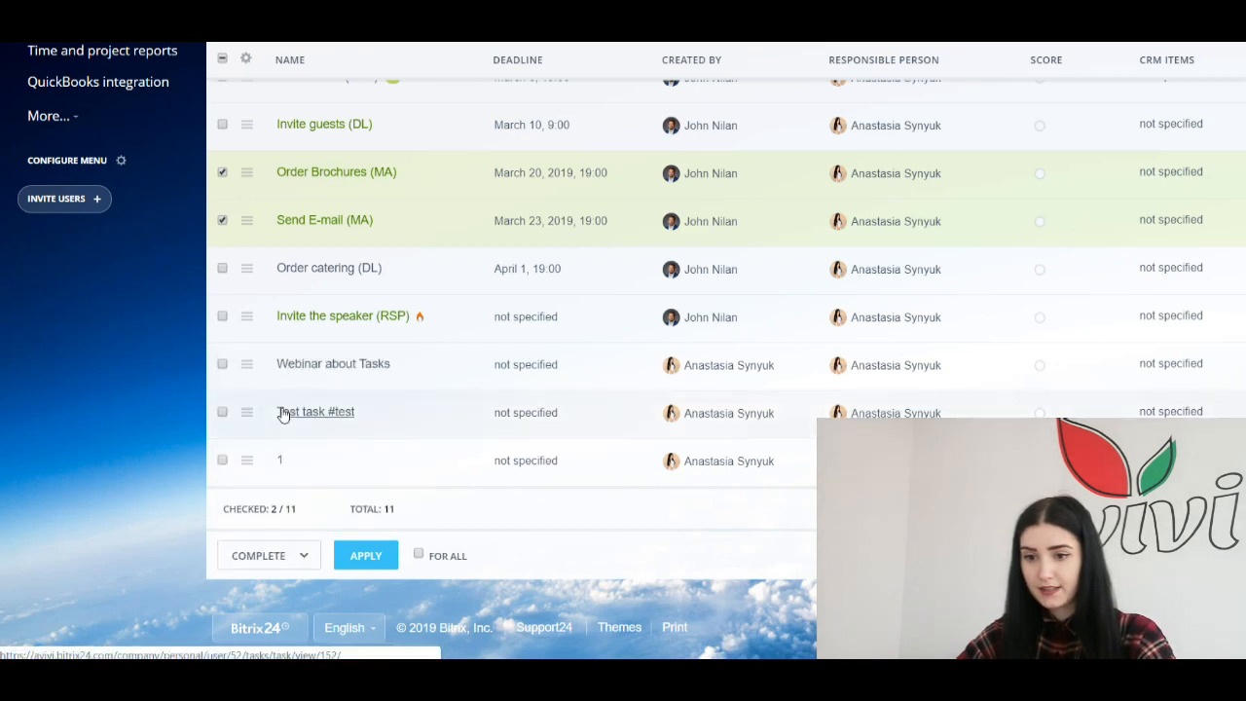
pyautogui.click(366, 553)
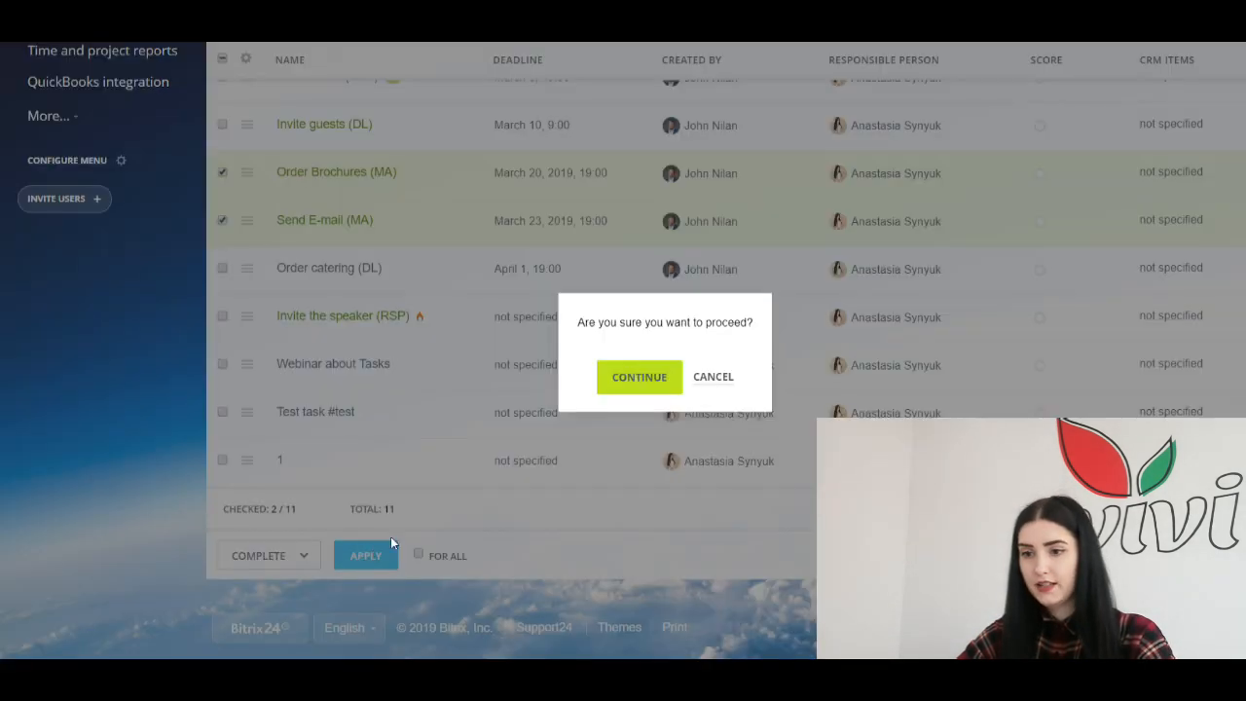
pyautogui.click(638, 378)
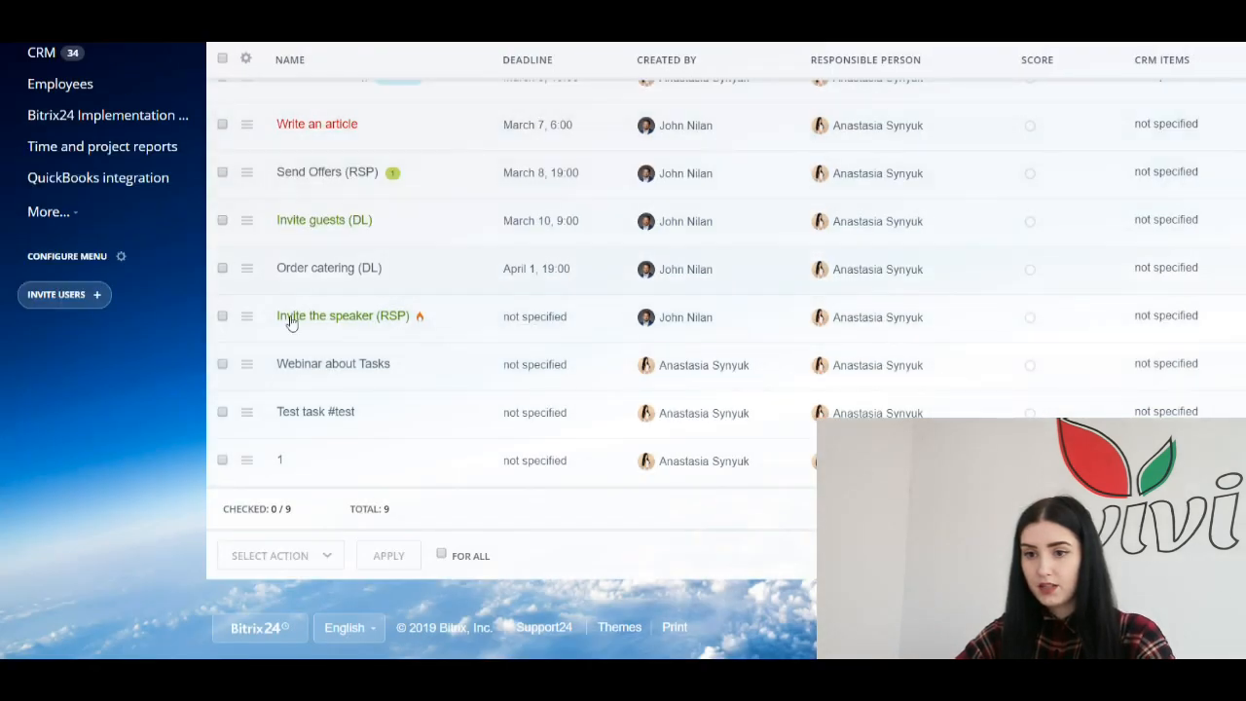
pyautogui.scroll(2, 322, 289)
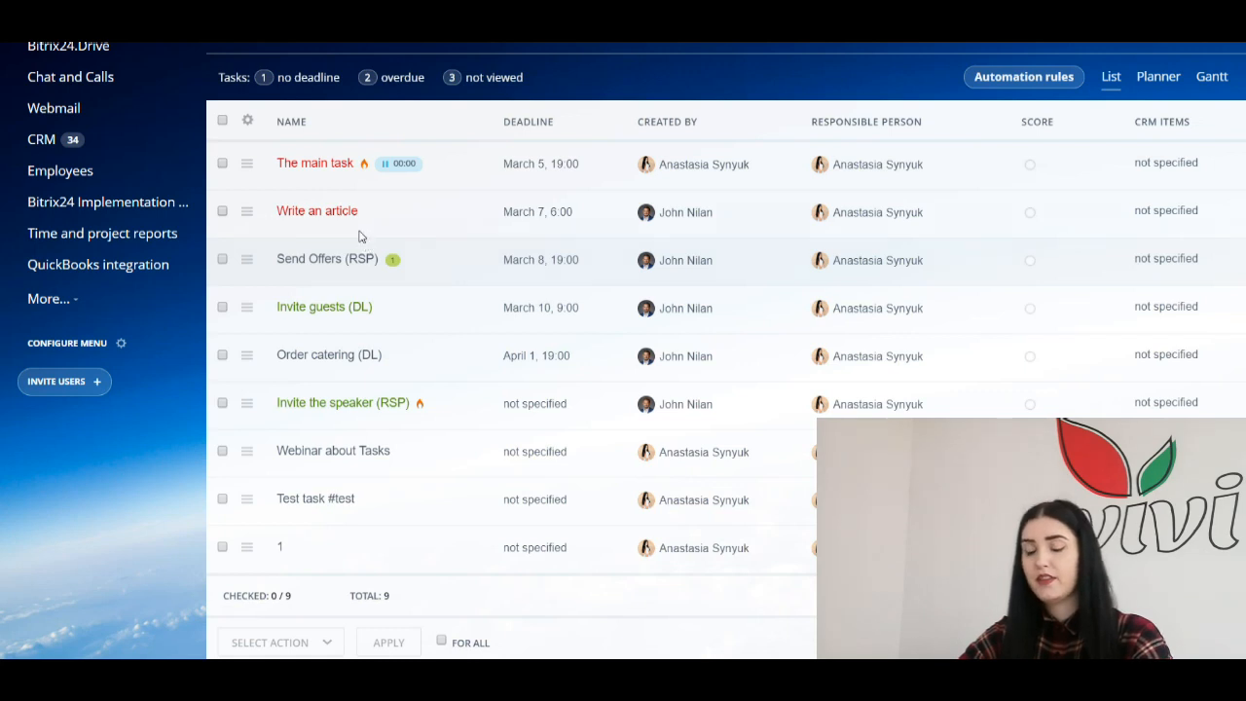
# Step: Move the deadlines of Invite guests (DL) and Order catering (DL) forward by 1 day
pyautogui.click(223, 308)
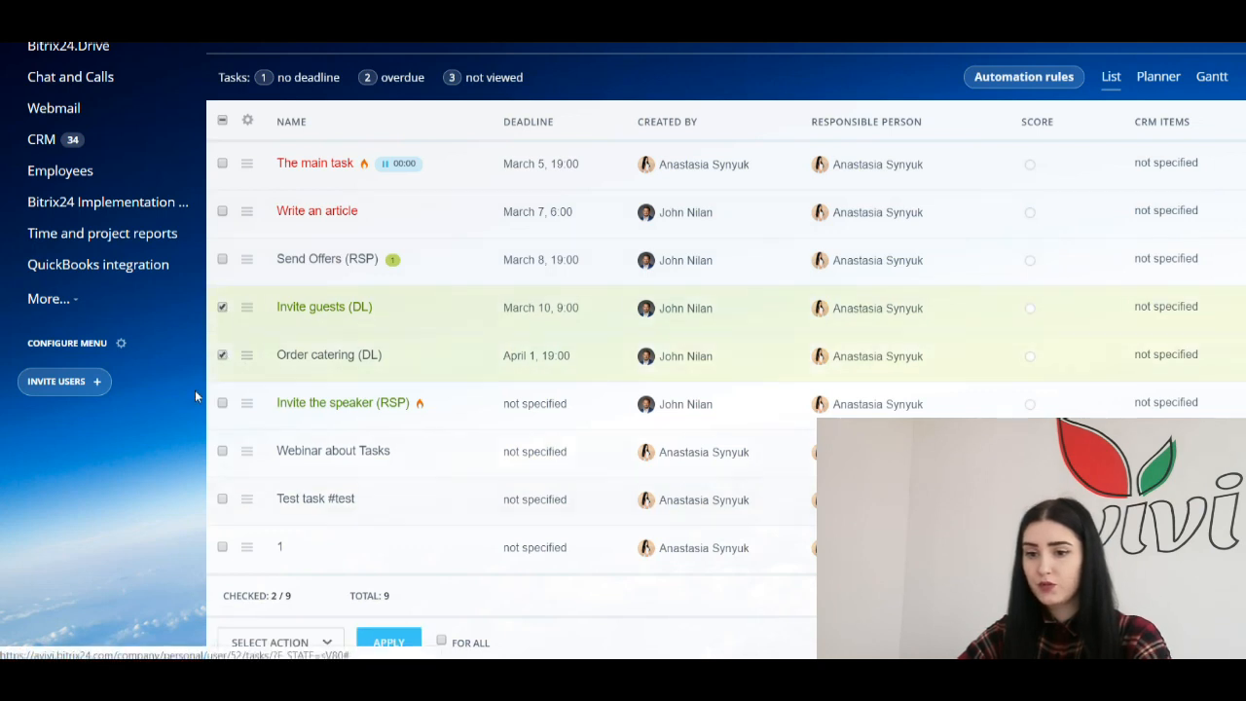
pyautogui.scroll(-1, 194, 389)
pyautogui.click(315, 563)
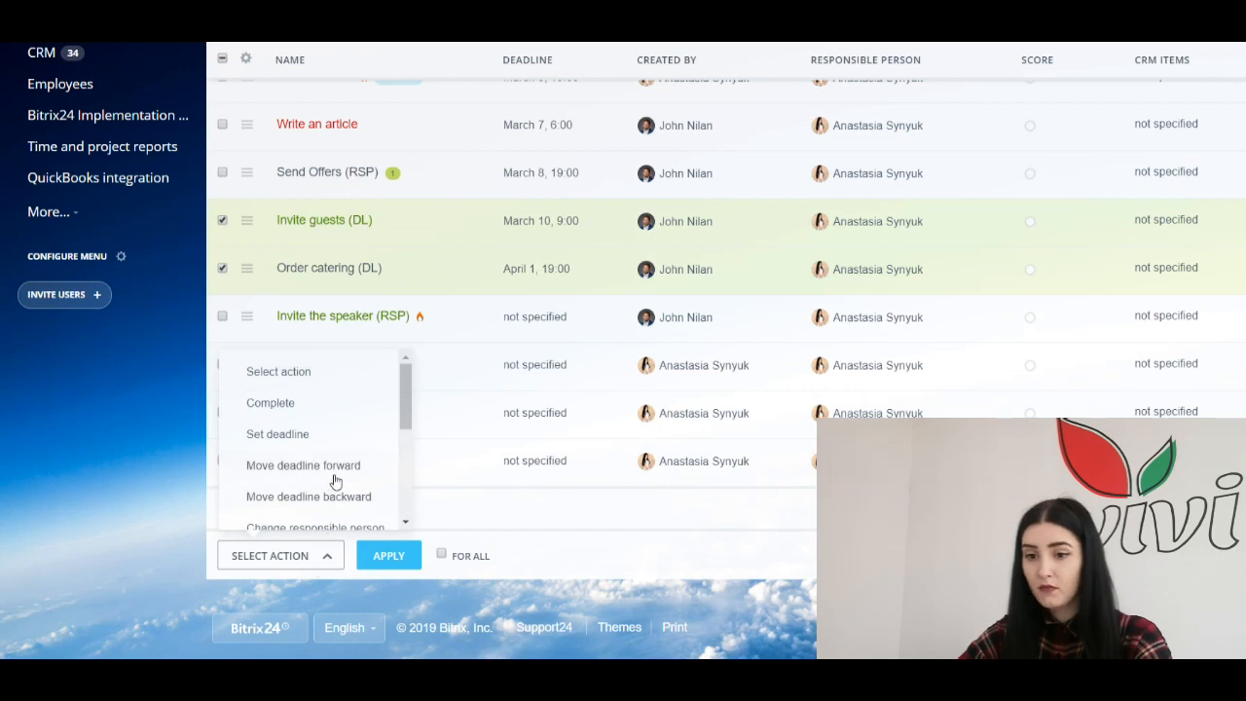
pyautogui.click(270, 467)
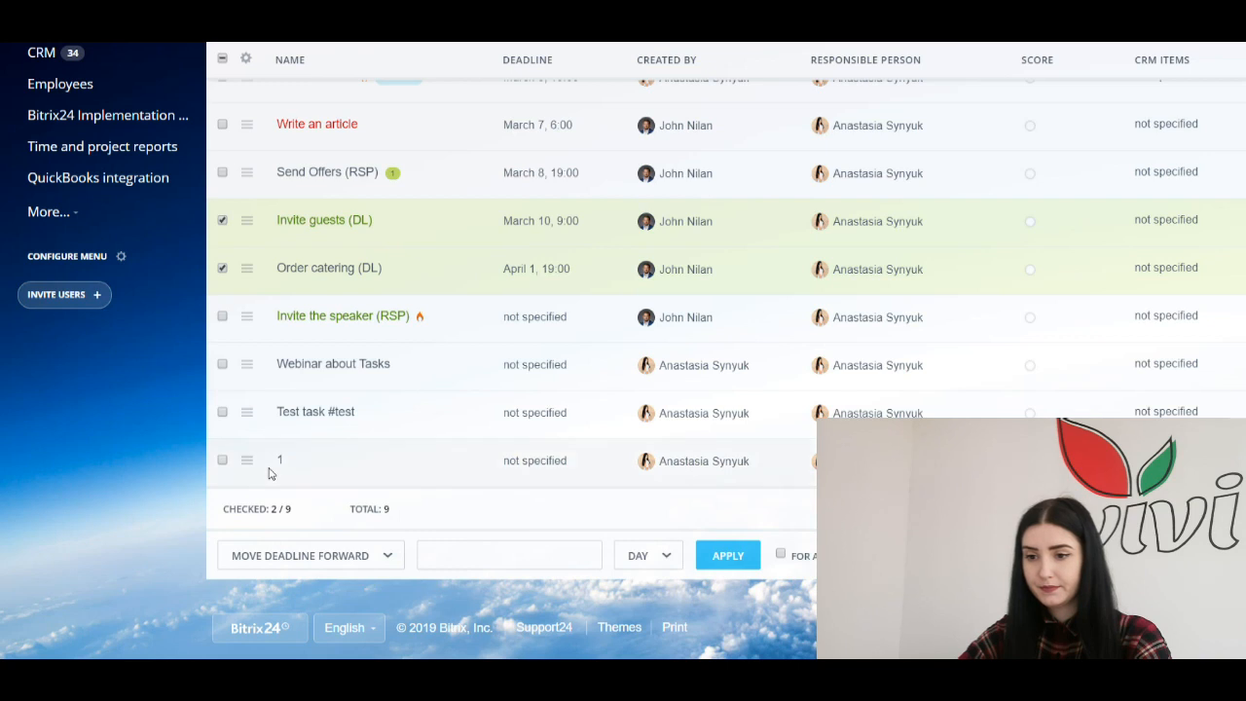
pyautogui.click(473, 553)
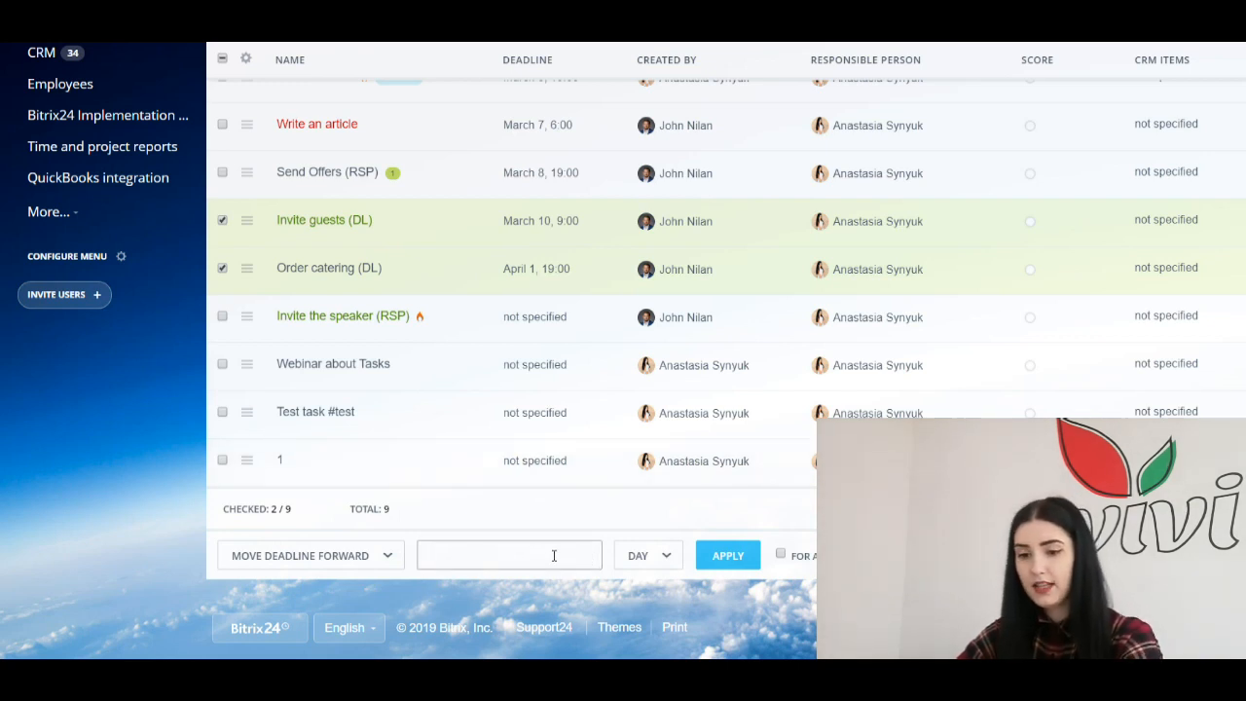
pyautogui.click(737, 554)
pyautogui.click(633, 385)
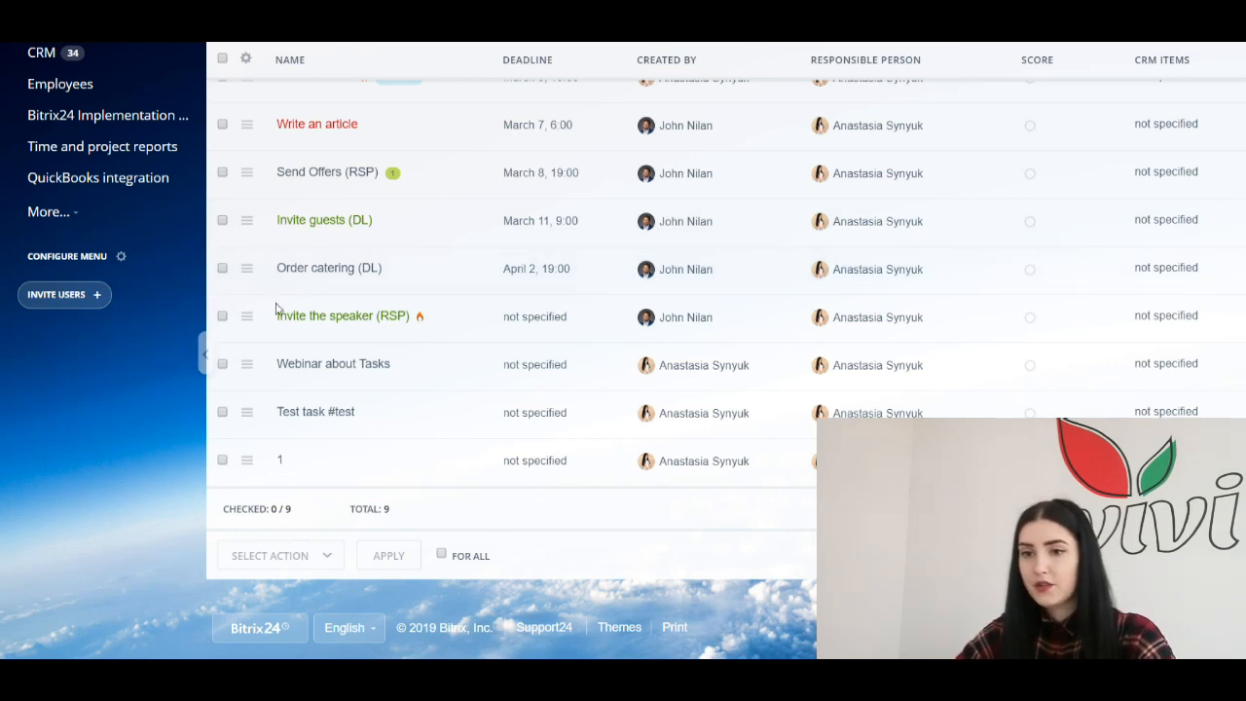
pyautogui.scroll(3, 282, 302)
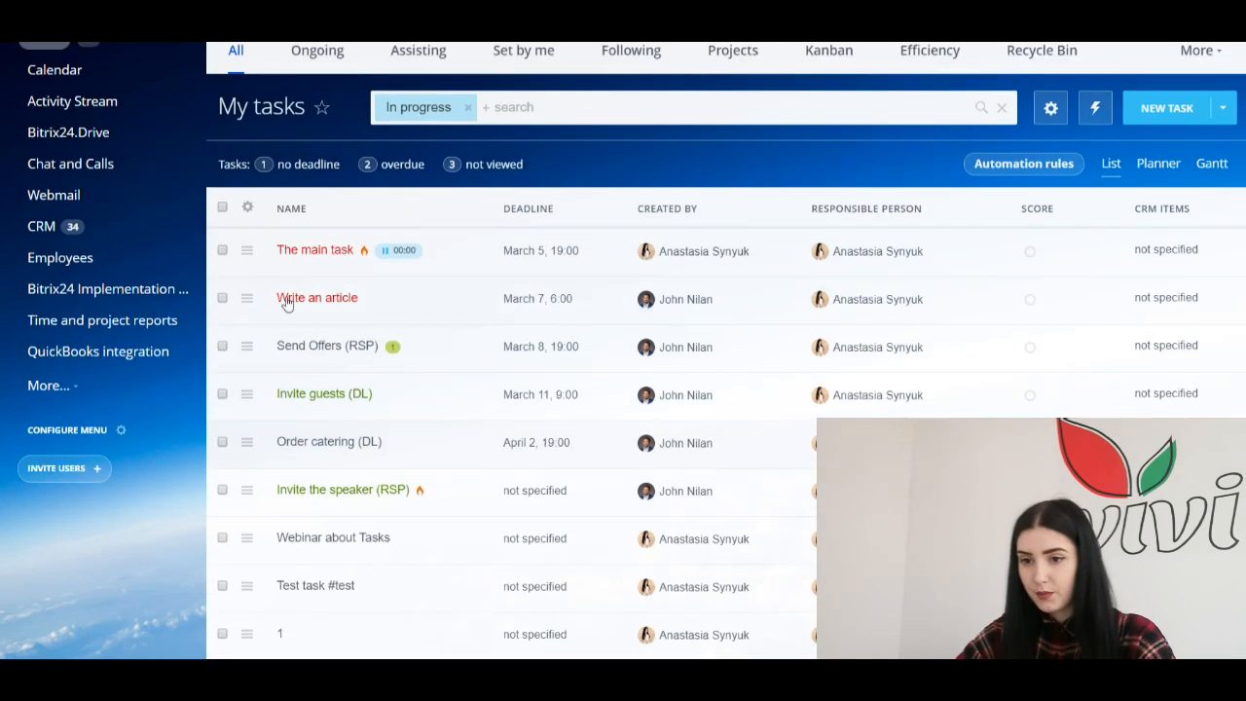
# Step: Bulk-change the responsible person on Send Offers (RSP) and Invite the speaker (RSP) to the chosen colleague
pyautogui.click(222, 346)
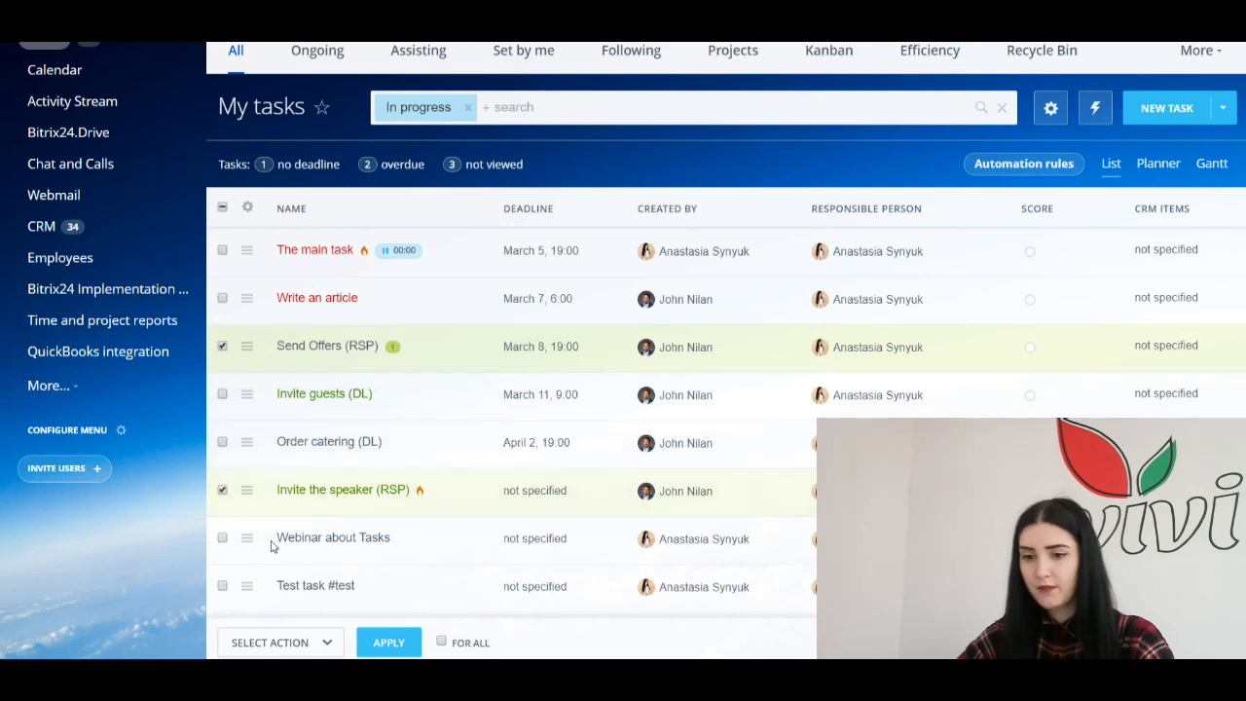
pyautogui.click(317, 646)
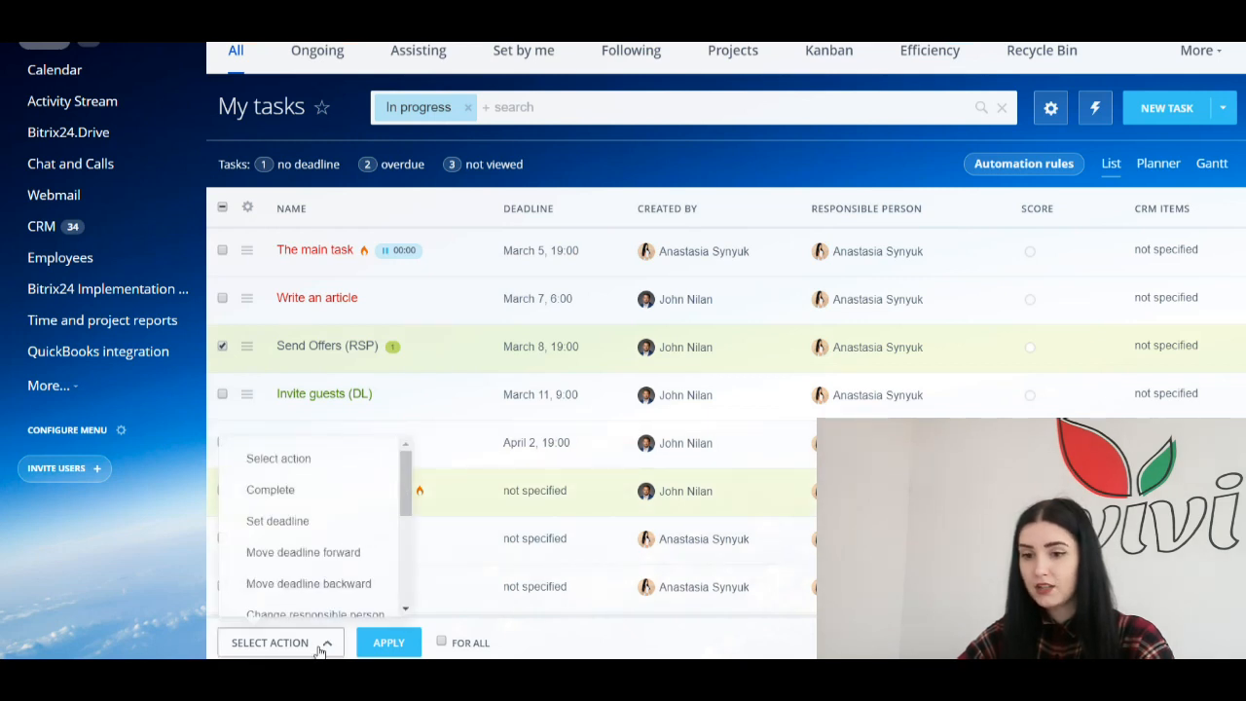
pyautogui.scroll(-4, 302, 534)
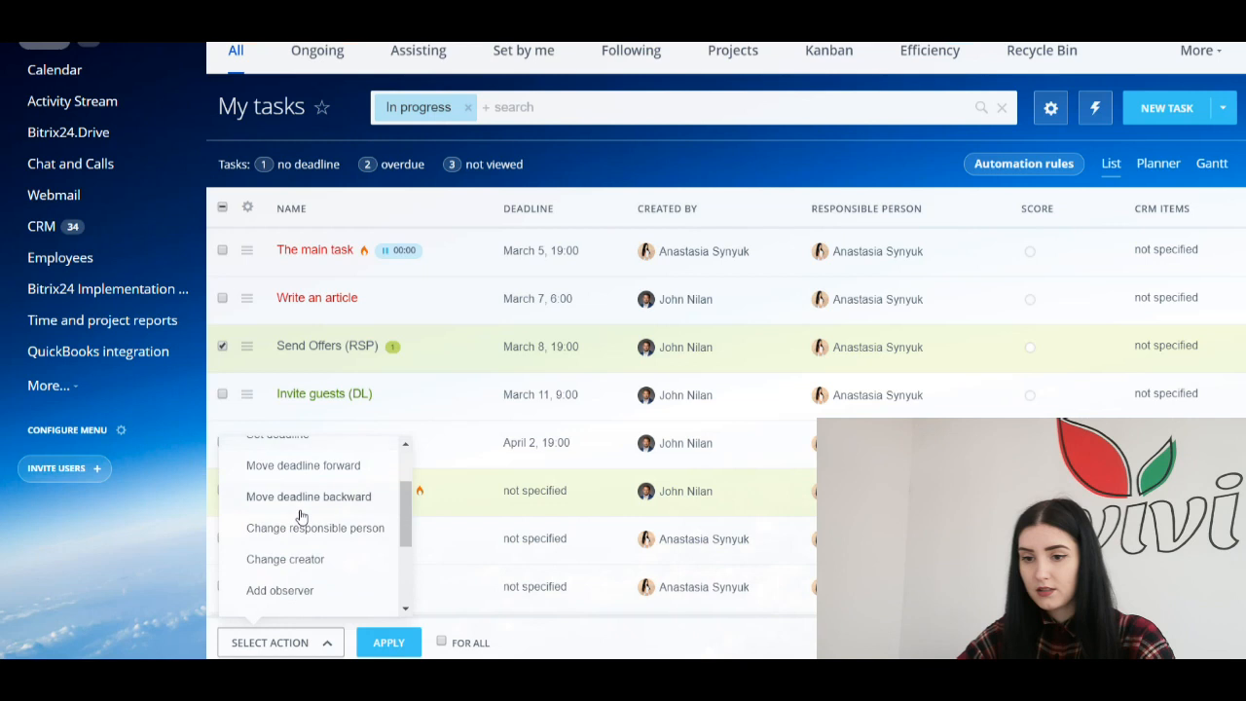
pyautogui.moveTo(406, 584); pyautogui.dragTo(415, 496)
pyautogui.scroll(-1, 351, 579)
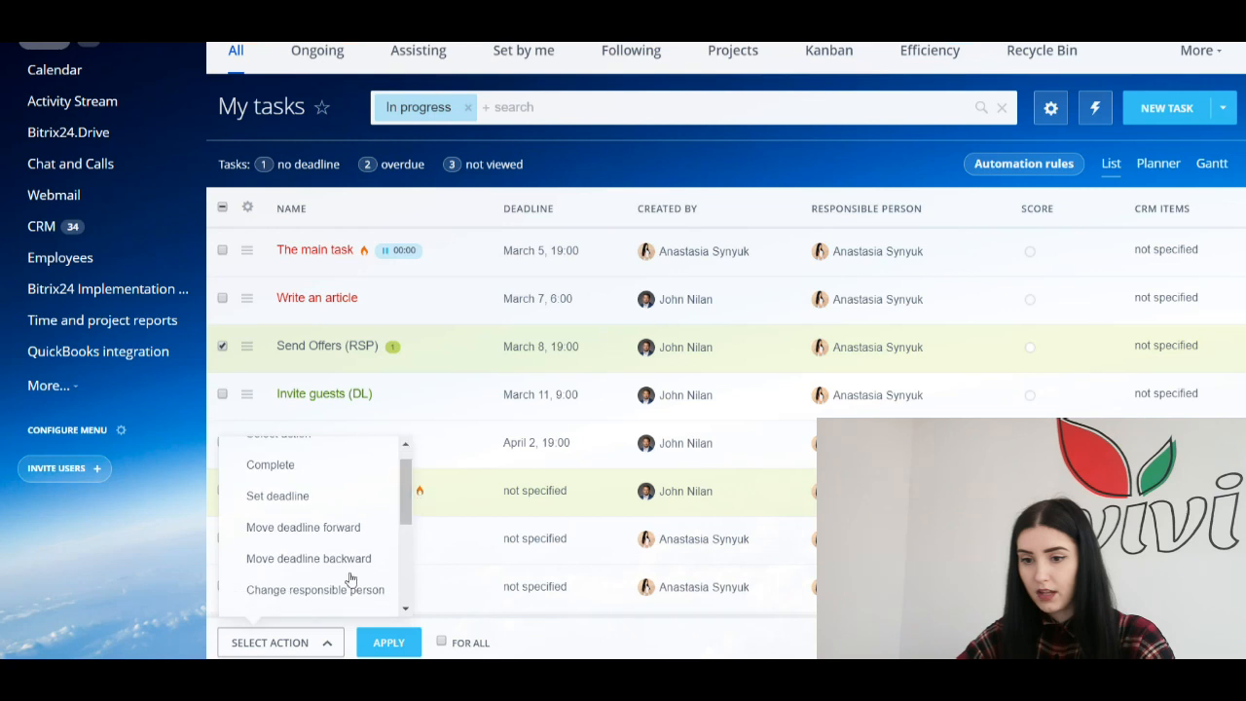
pyautogui.click(303, 590)
pyautogui.scroll(-2, 445, 528)
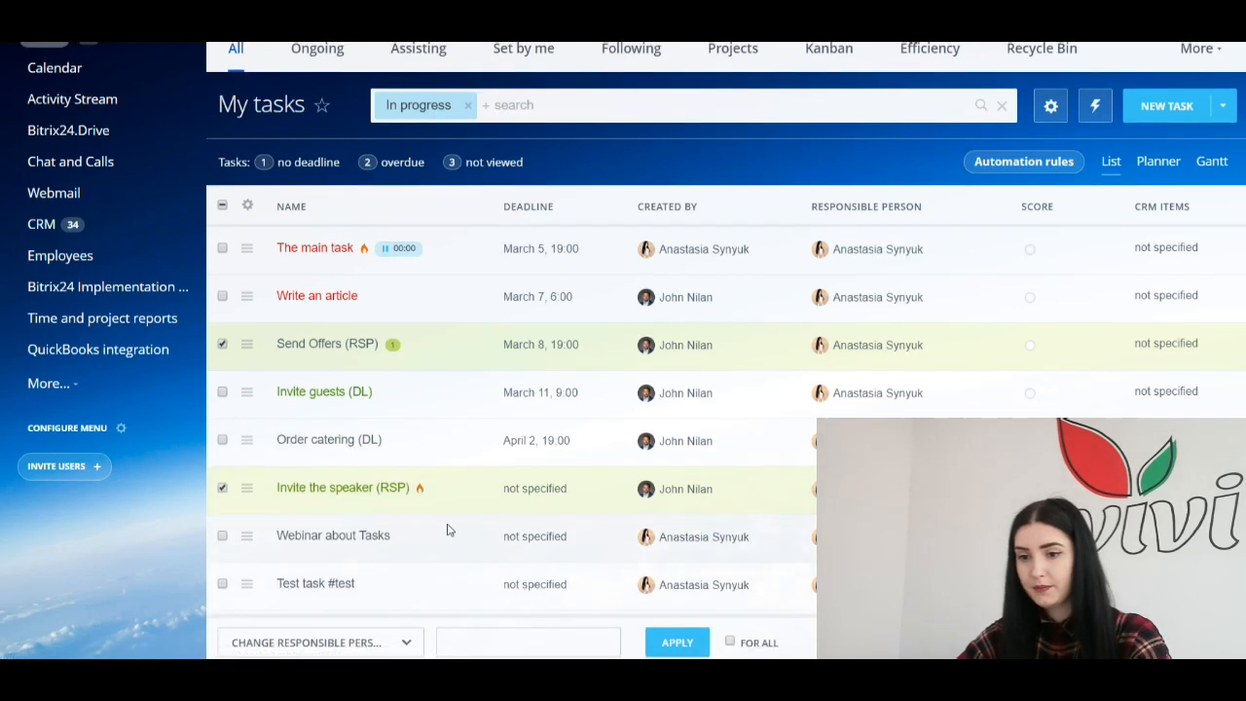
pyautogui.click(480, 642)
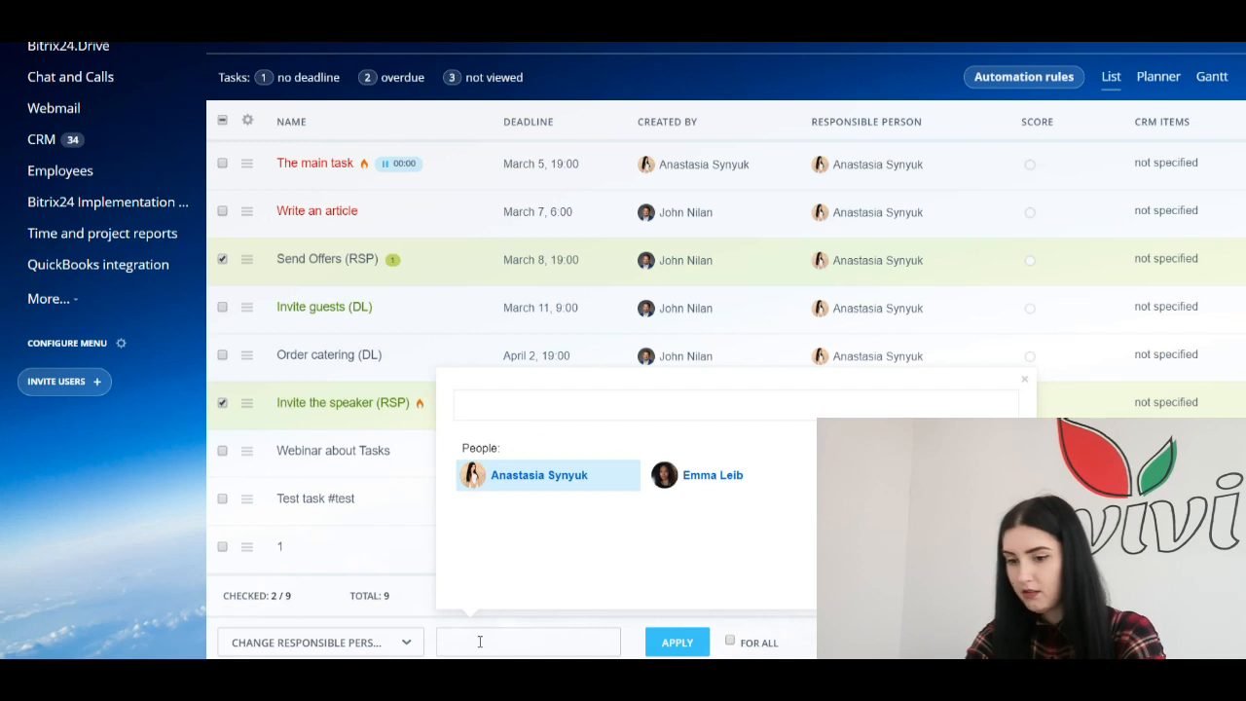
pyautogui.click(691, 478)
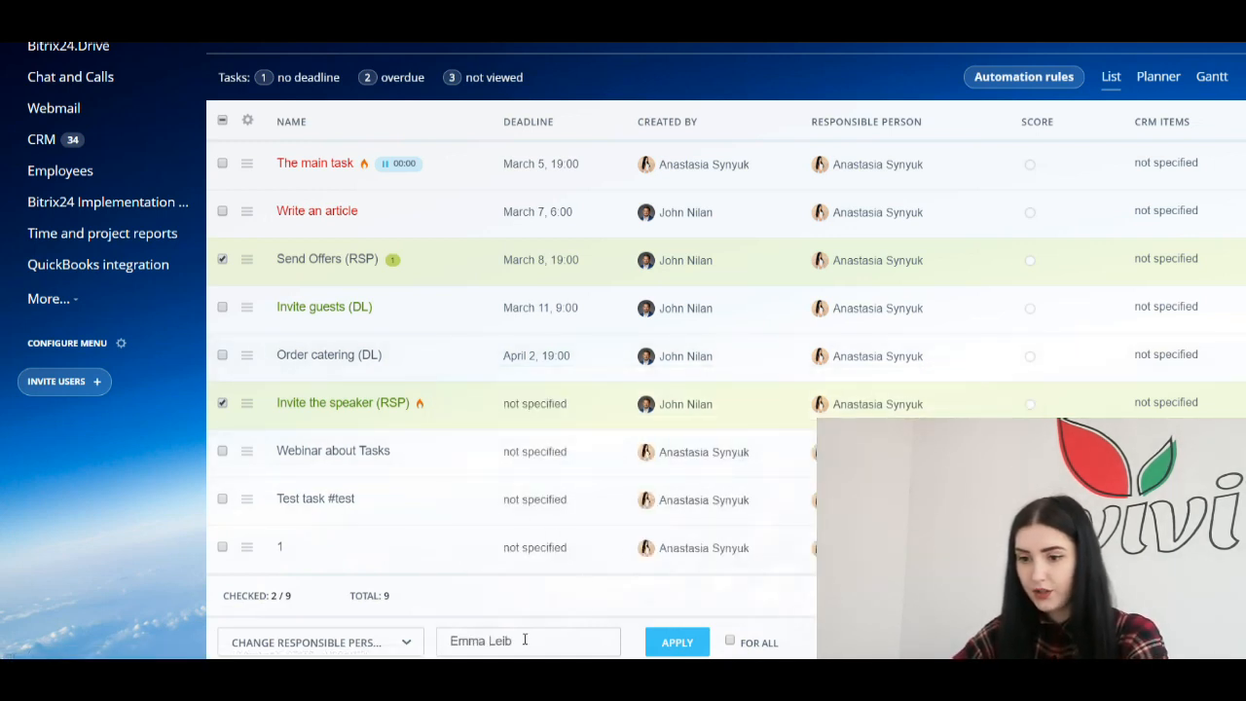
pyautogui.click(678, 644)
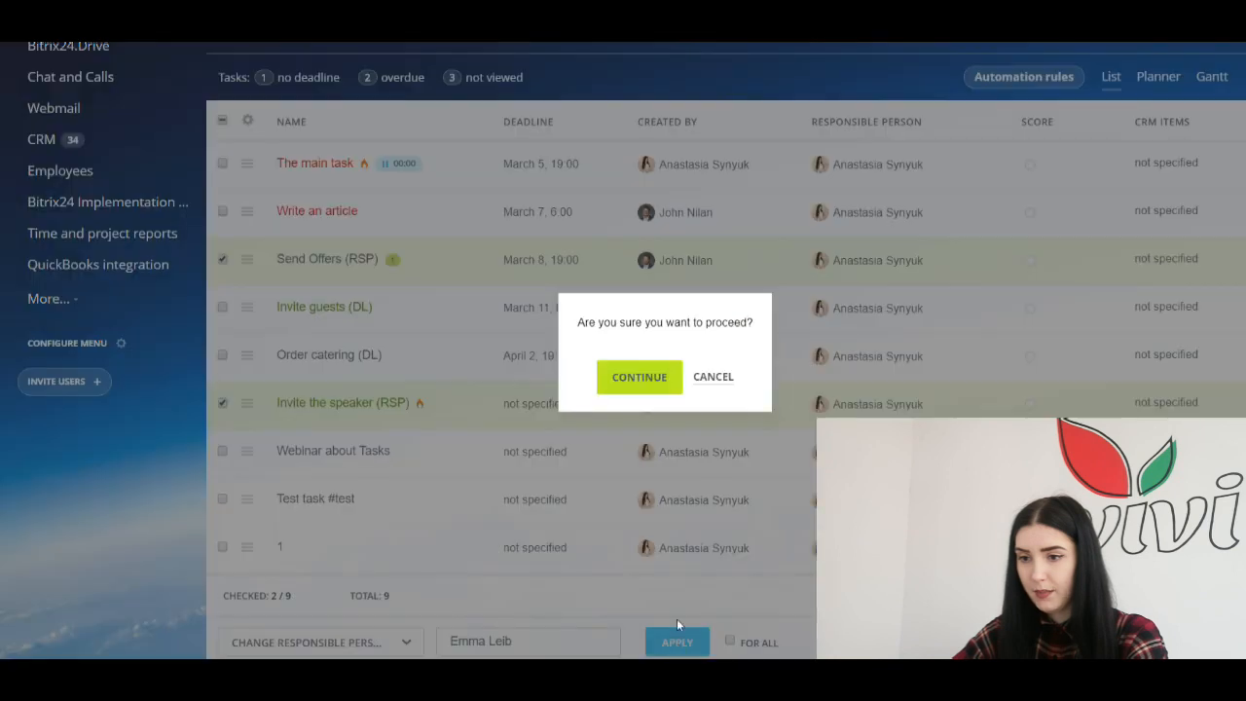
pyautogui.click(653, 386)
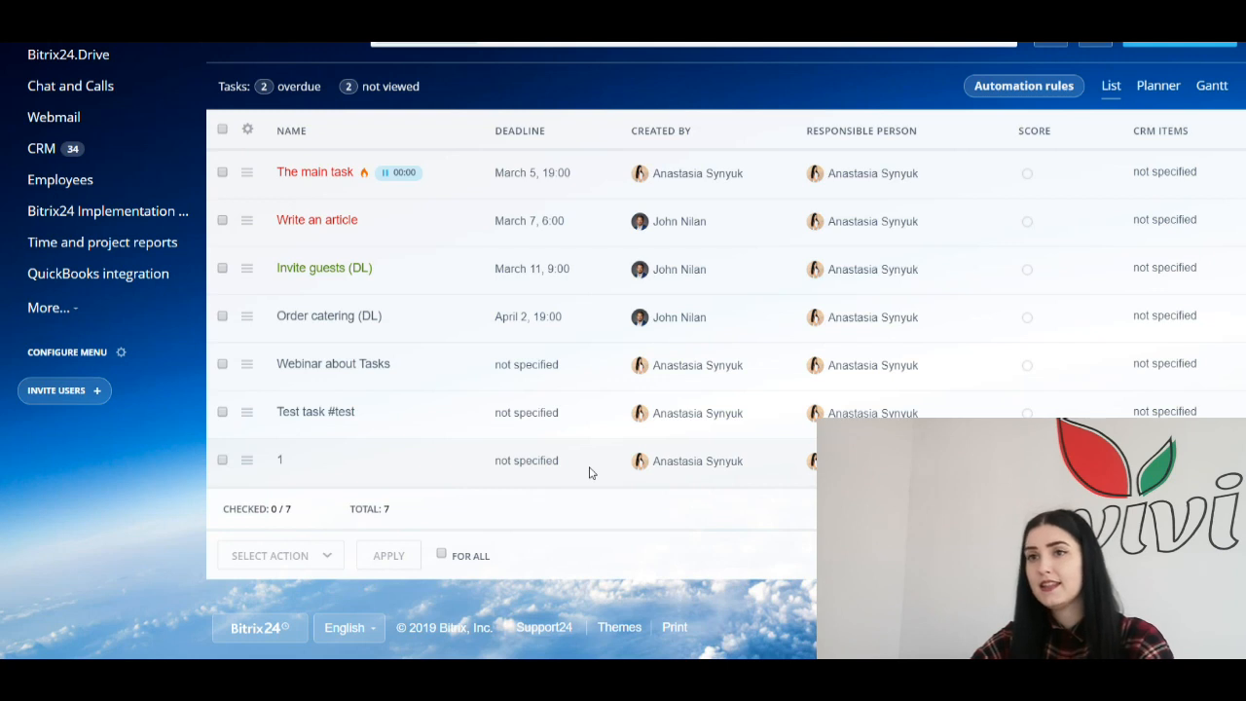
# Step: Scroll back to the top of the reloaded My tasks list of 7 tasks
pyautogui.scroll(2, 565, 475)
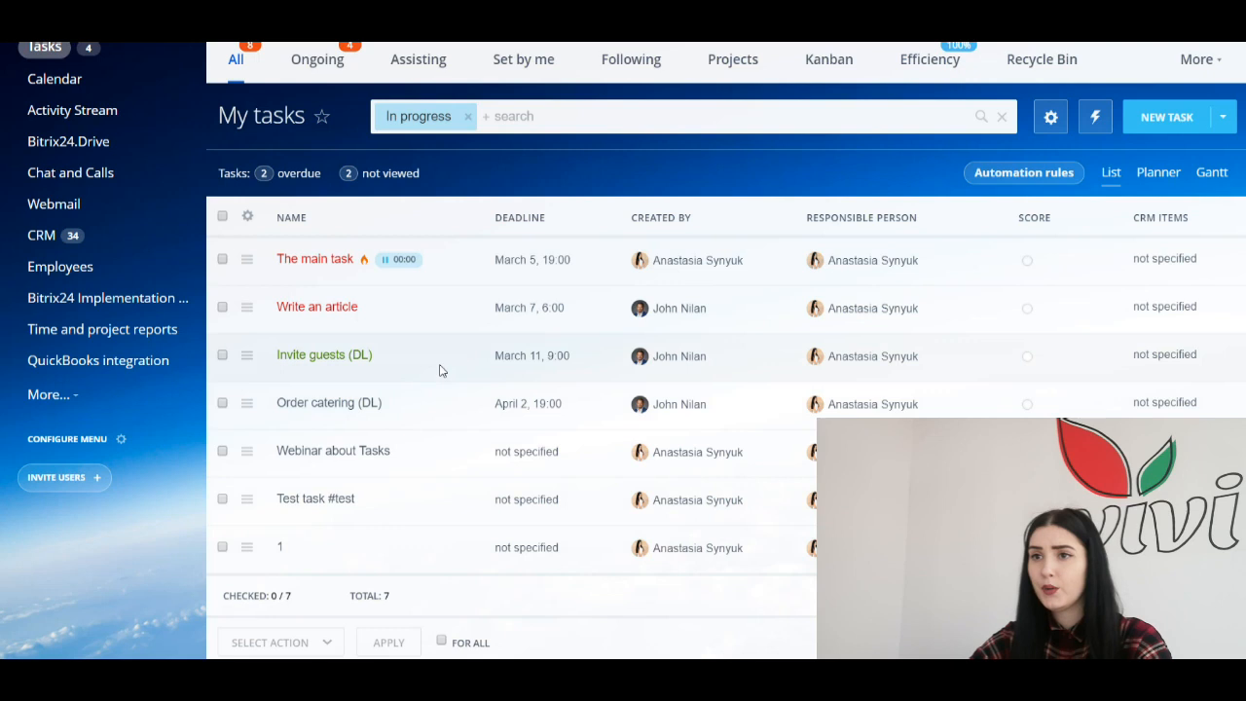
pyautogui.scroll(1, 503, 461)
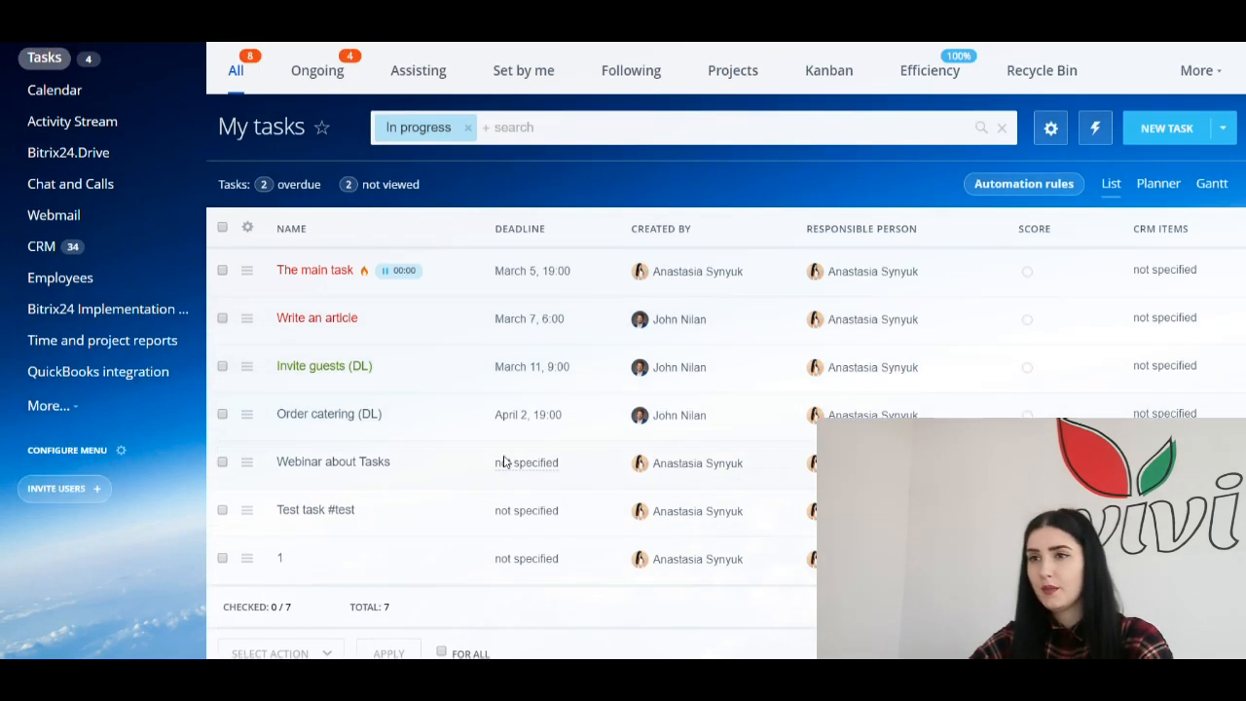
pyautogui.scroll(1, 503, 461)
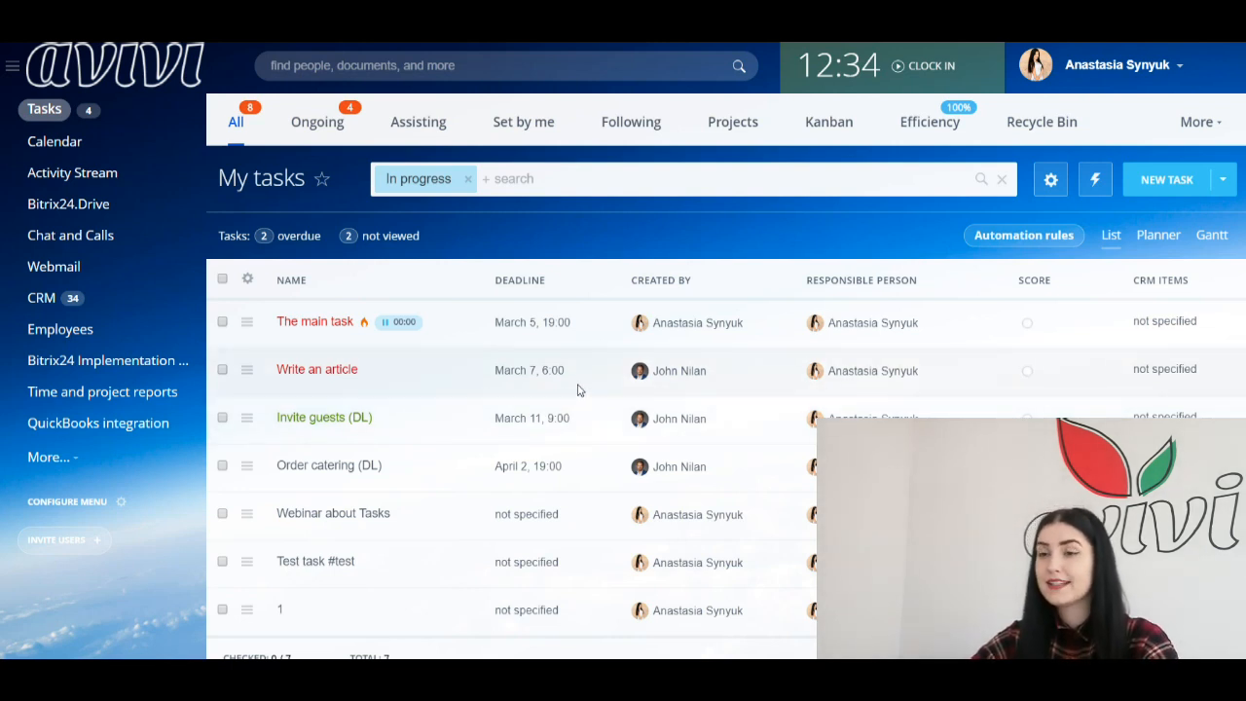
# Step: Switch My tasks to the Gantt chart and shift the Invite guests (DL) and main task bars in March 2019
pyautogui.click(1222, 237)
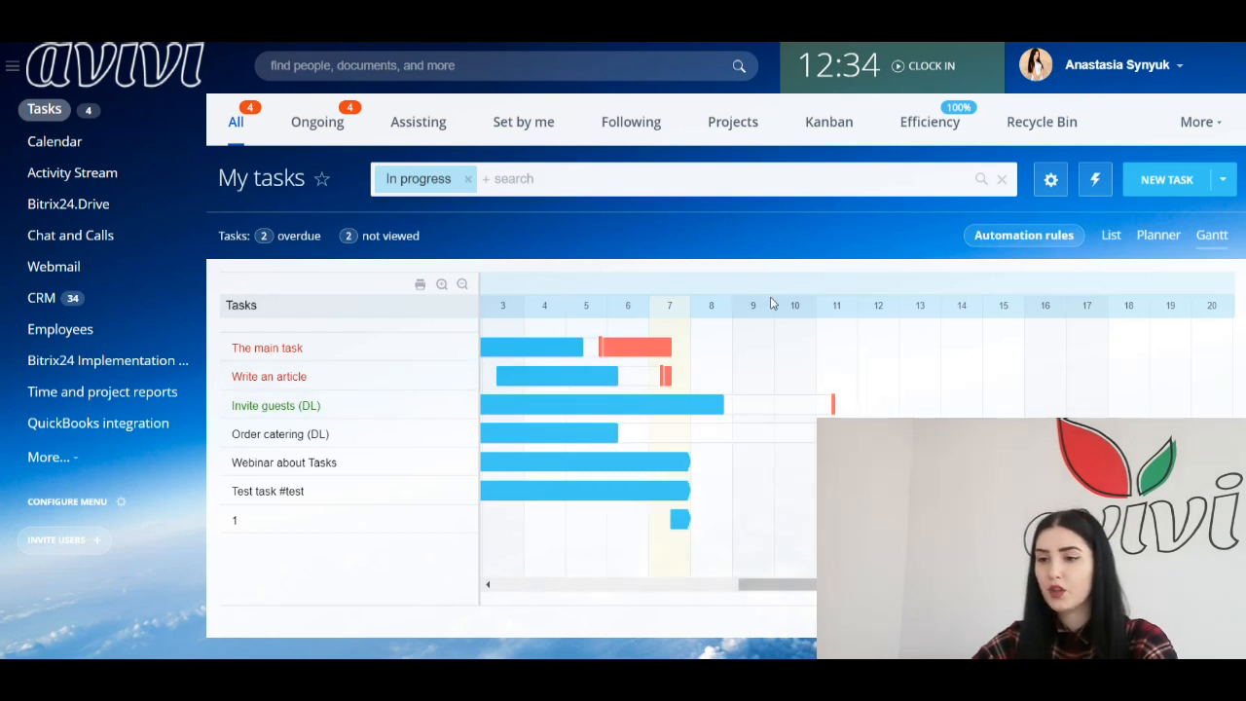
pyautogui.moveTo(747, 584); pyautogui.dragTo(698, 589)
pyautogui.moveTo(589, 403); pyautogui.dragTo(732, 409)
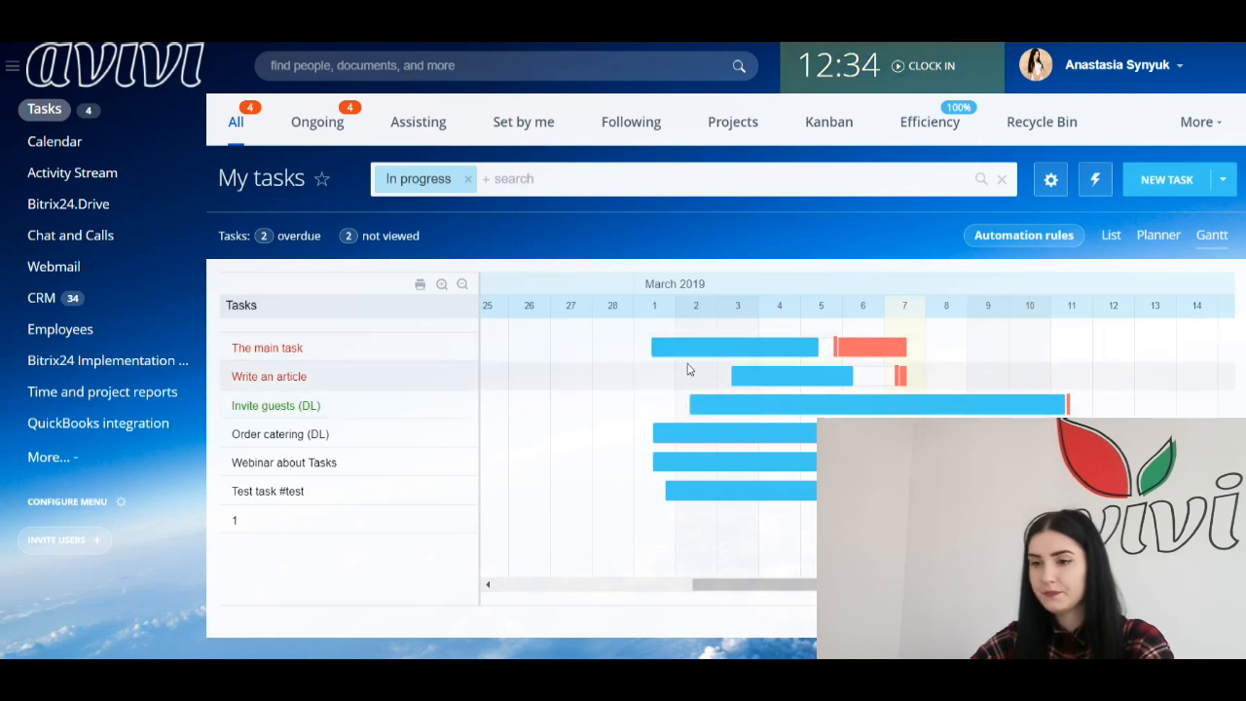
pyautogui.scroll(-1, 720, 345)
pyautogui.moveTo(717, 286)
pyautogui.mouseDown()
pyautogui.moveTo(679, 289)
pyautogui.moveTo(730, 289)
pyautogui.moveTo(701, 289)
pyautogui.mouseUp()
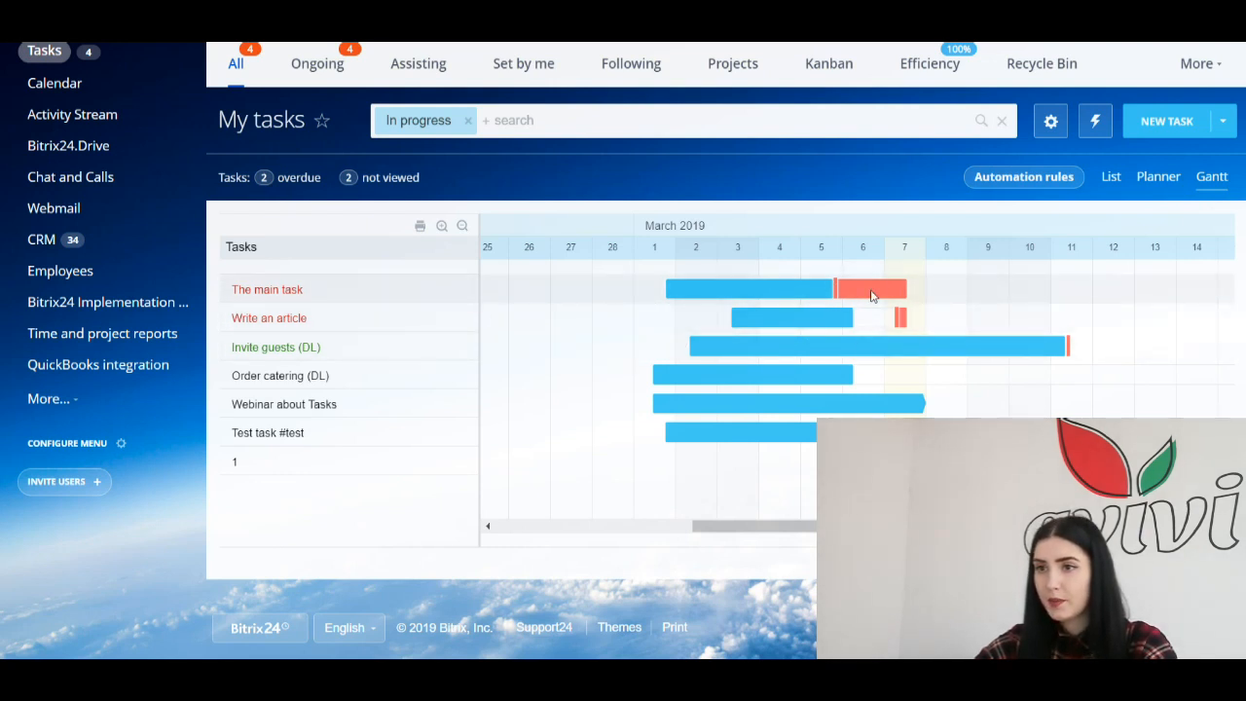
pyautogui.moveTo(901, 300)
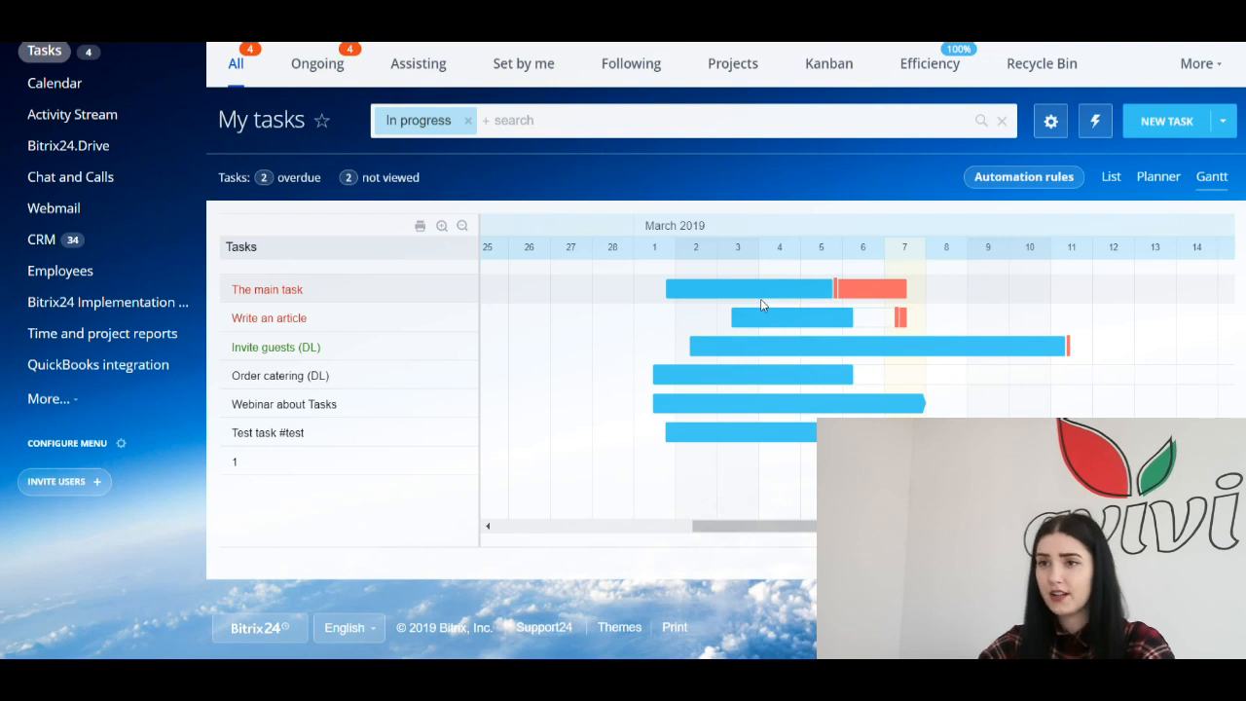
pyautogui.moveTo(767, 295)
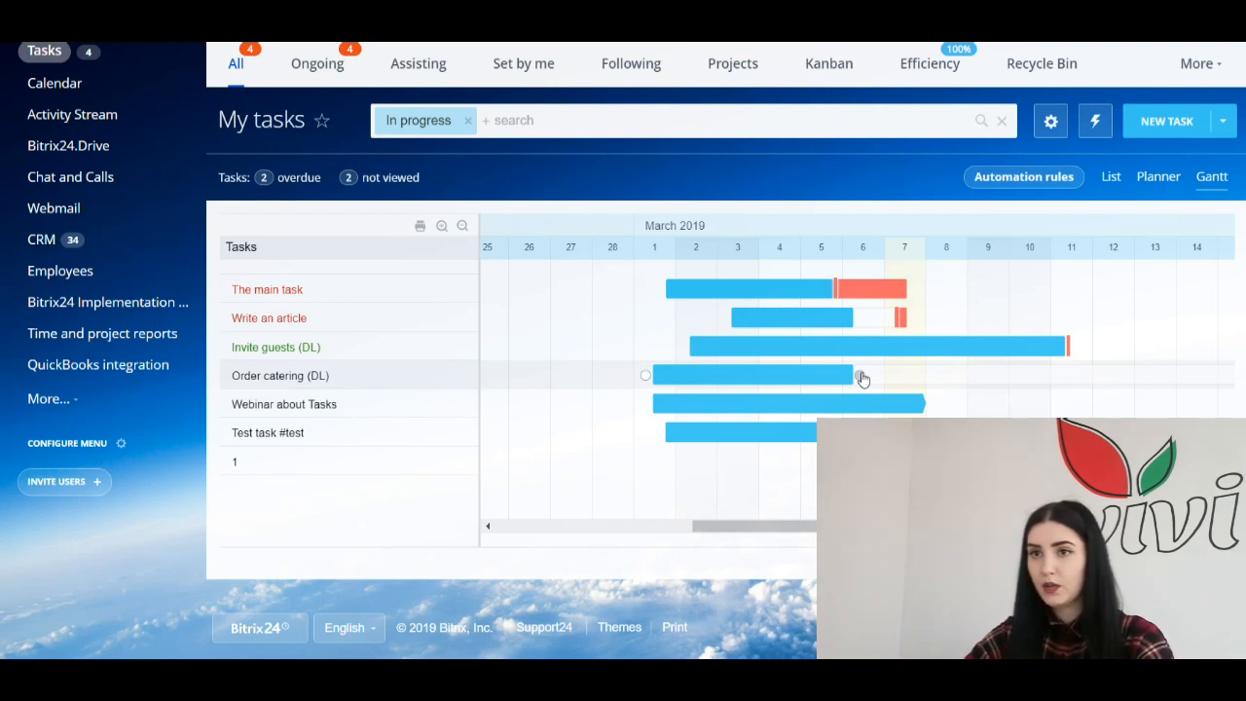
# Step: Link Order catering (DL) to Webinar about Tasks, adjust both bars, and switch to the Planner board
pyautogui.moveTo(862, 381); pyautogui.dragTo(934, 409)
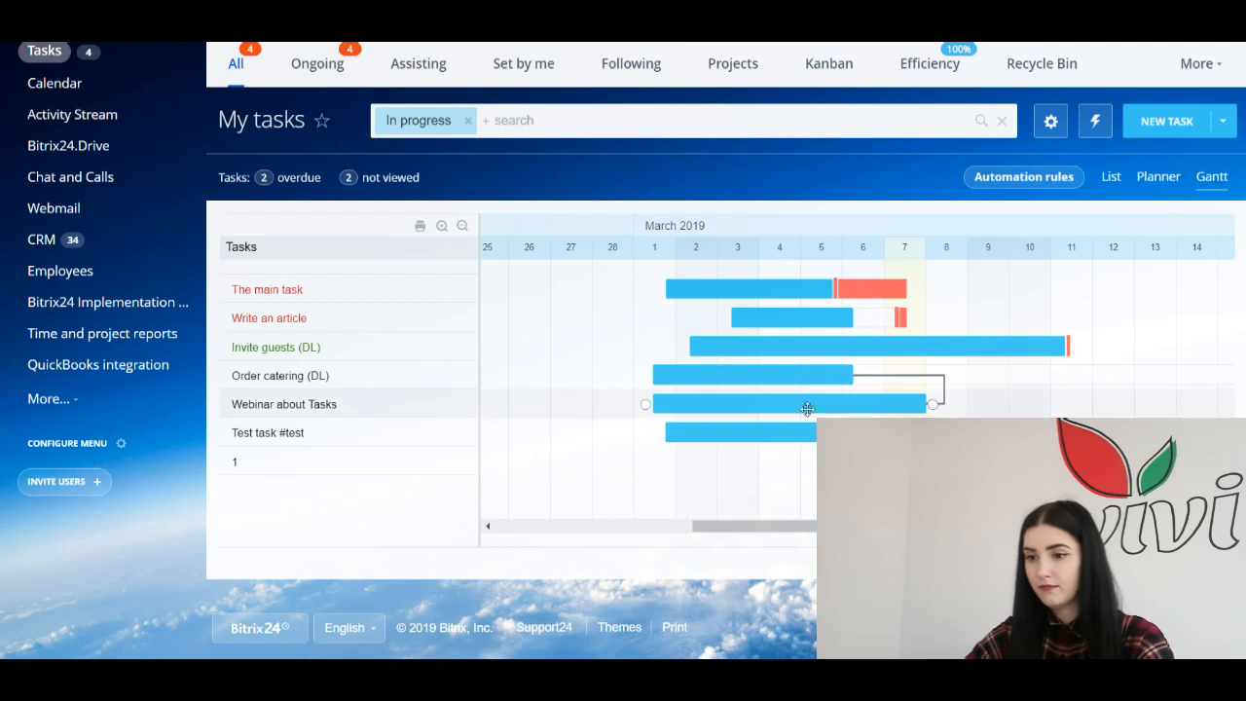
pyautogui.moveTo(745, 403)
pyautogui.mouseDown()
pyautogui.moveTo(859, 402)
pyautogui.moveTo(644, 404)
pyautogui.moveTo(895, 404)
pyautogui.moveTo(736, 405)
pyautogui.mouseUp()
pyautogui.moveTo(677, 375)
pyautogui.mouseDown()
pyautogui.moveTo(642, 376)
pyautogui.moveTo(720, 375)
pyautogui.moveTo(683, 376)
pyautogui.mouseUp()
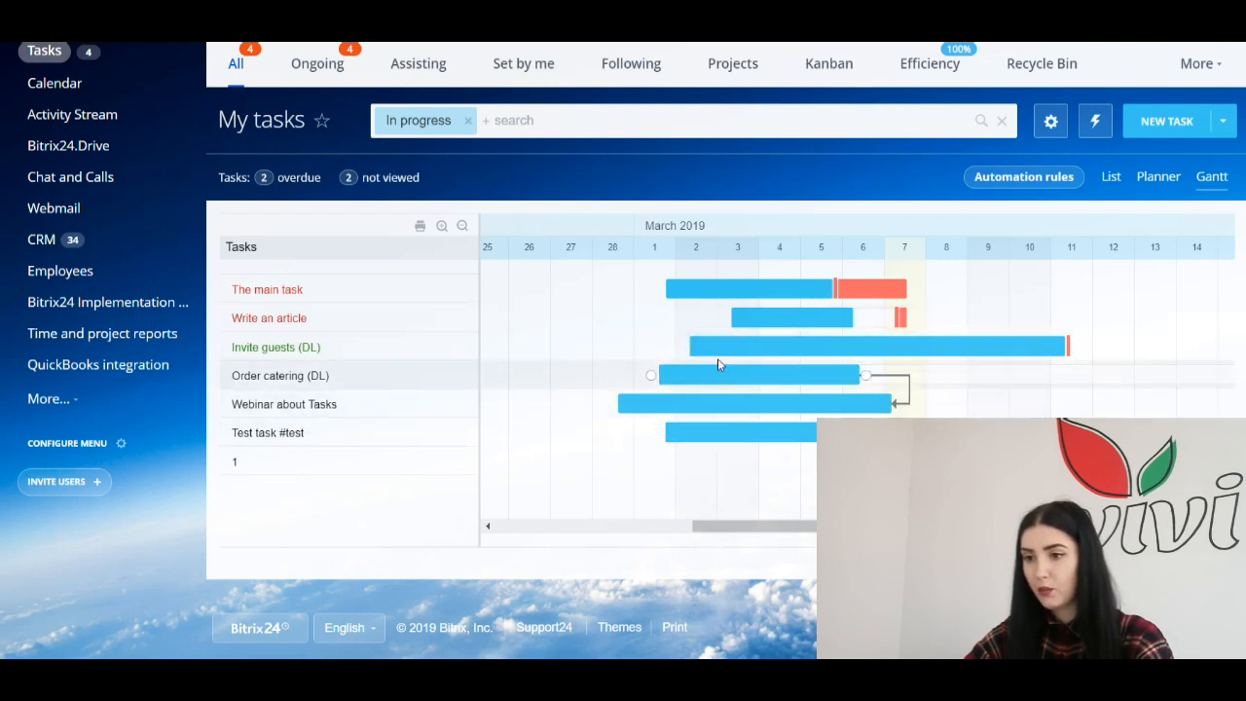
pyautogui.moveTo(926, 377)
pyautogui.mouseDown()
pyautogui.moveTo(996, 377)
pyautogui.moveTo(909, 377)
pyautogui.mouseUp()
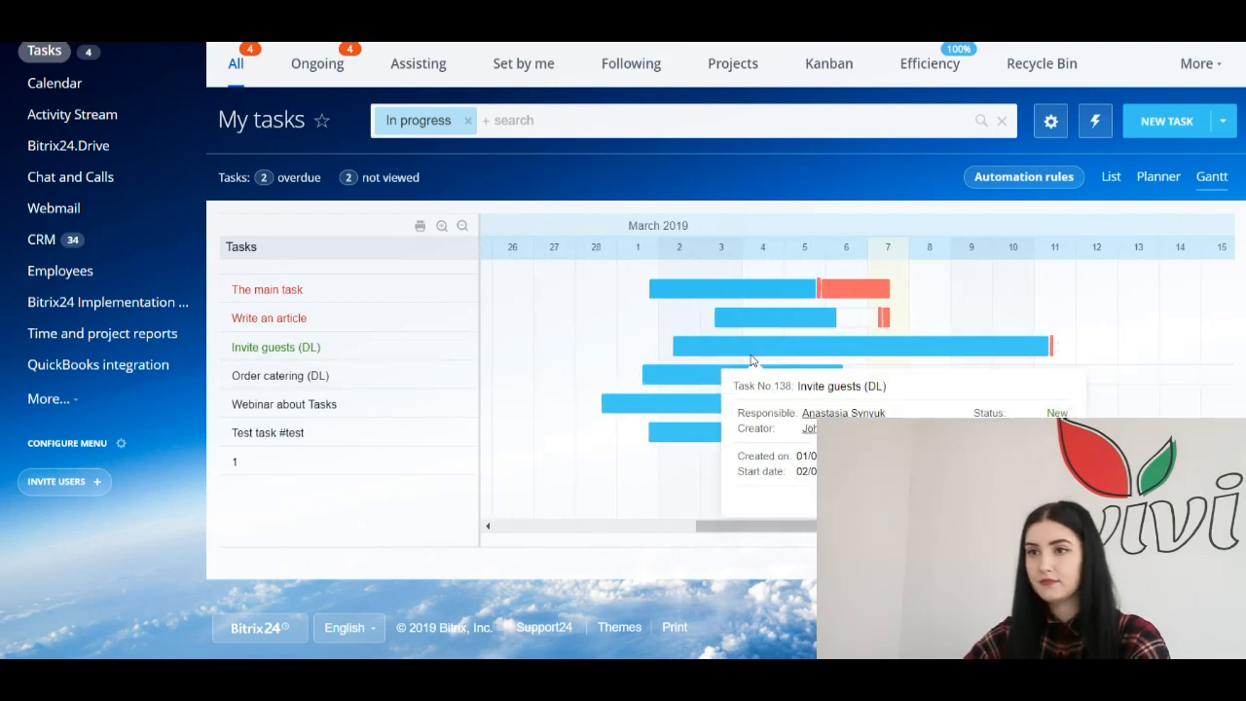
pyautogui.moveTo(744, 314)
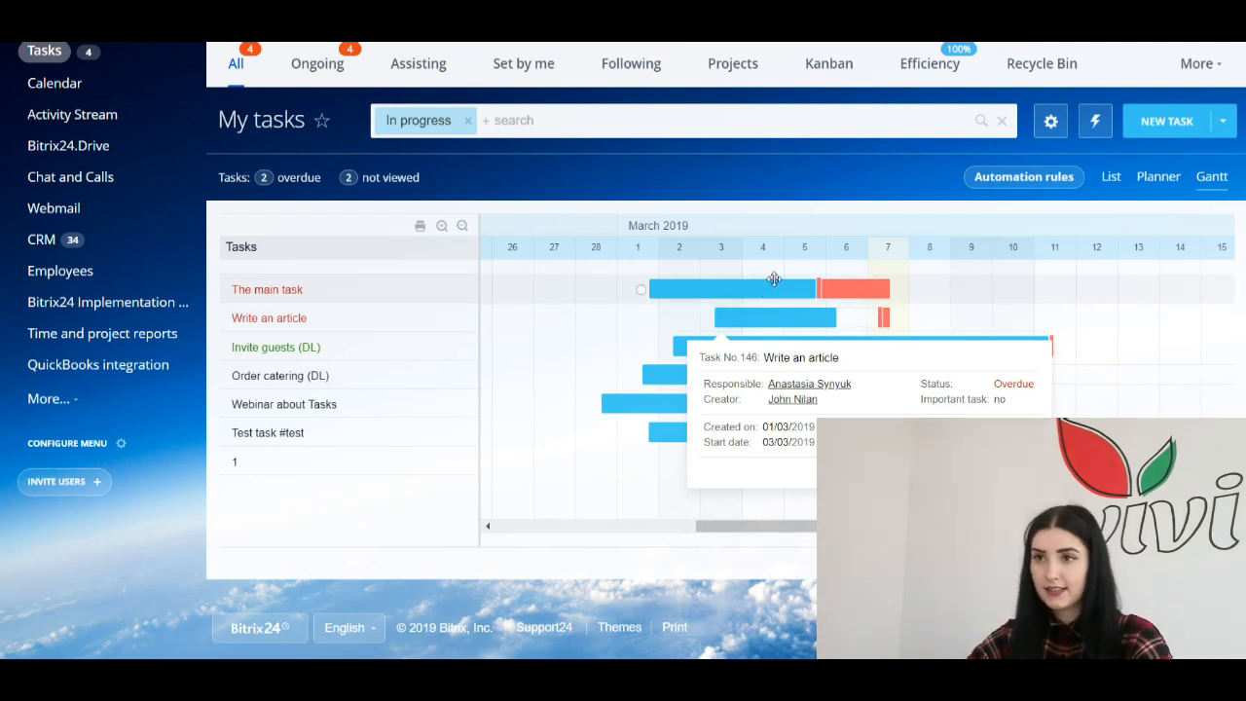
pyautogui.click(1153, 178)
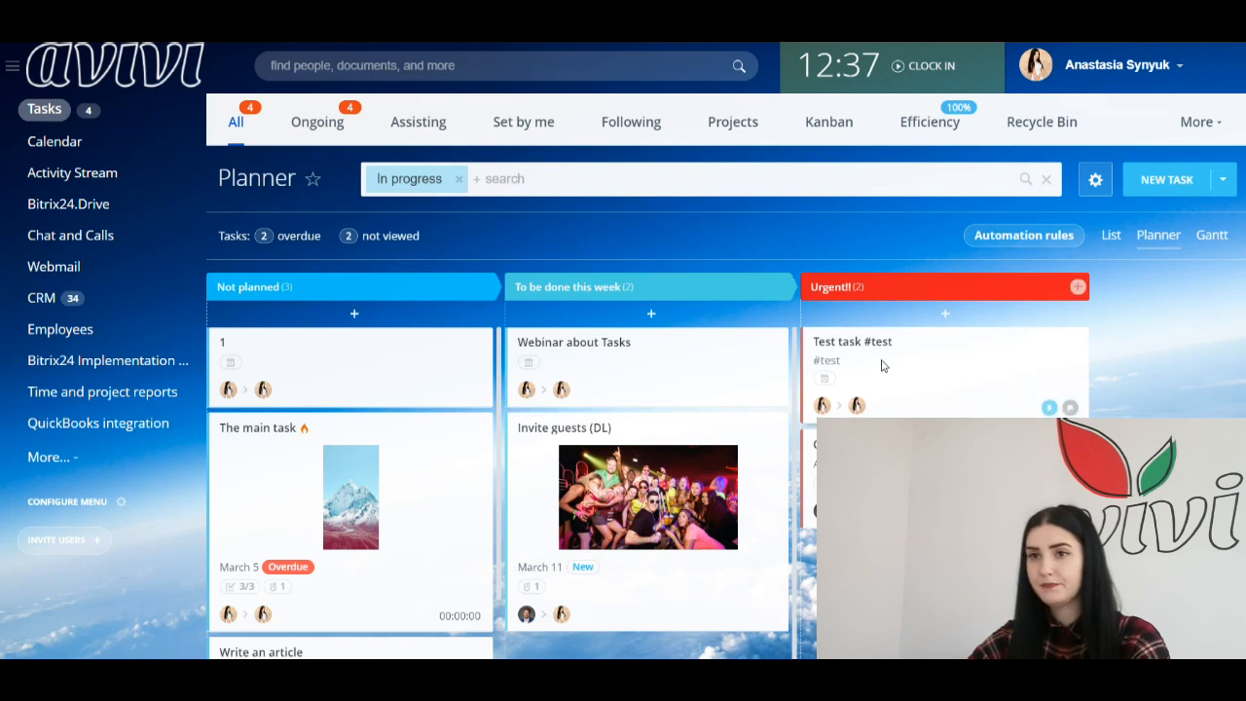
pyautogui.scroll(-3, 454, 317)
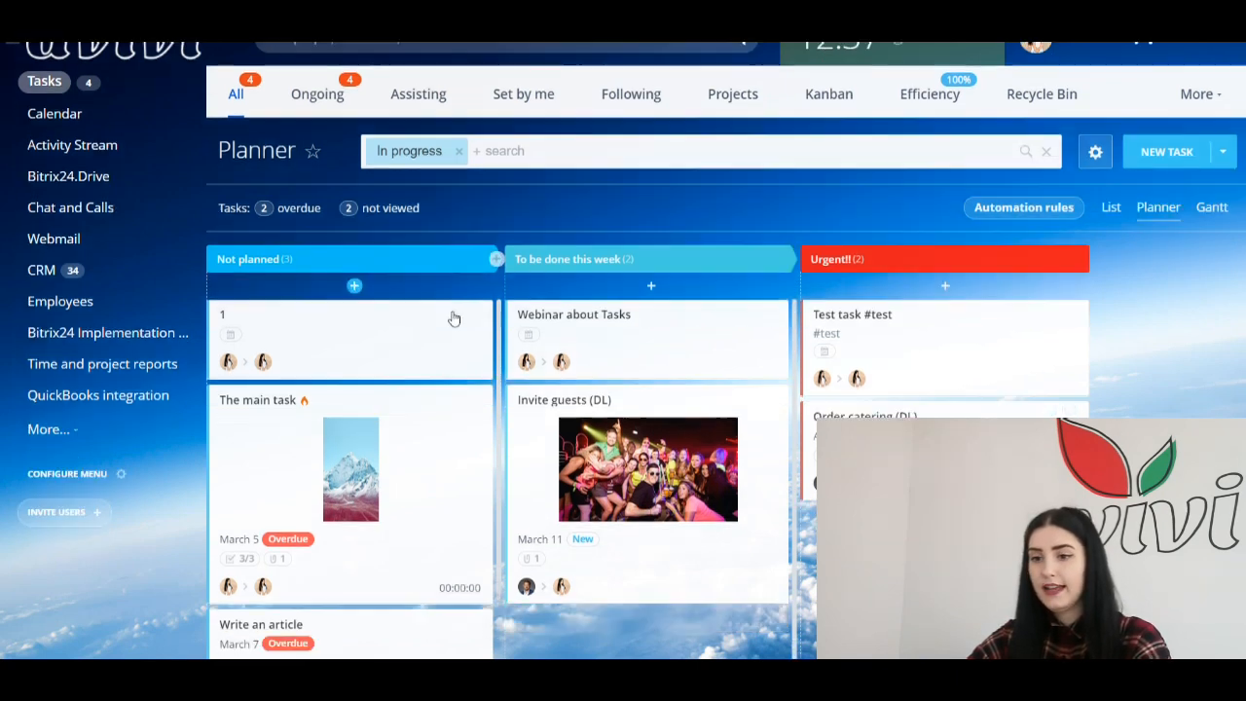
pyautogui.scroll(2, 619, 351)
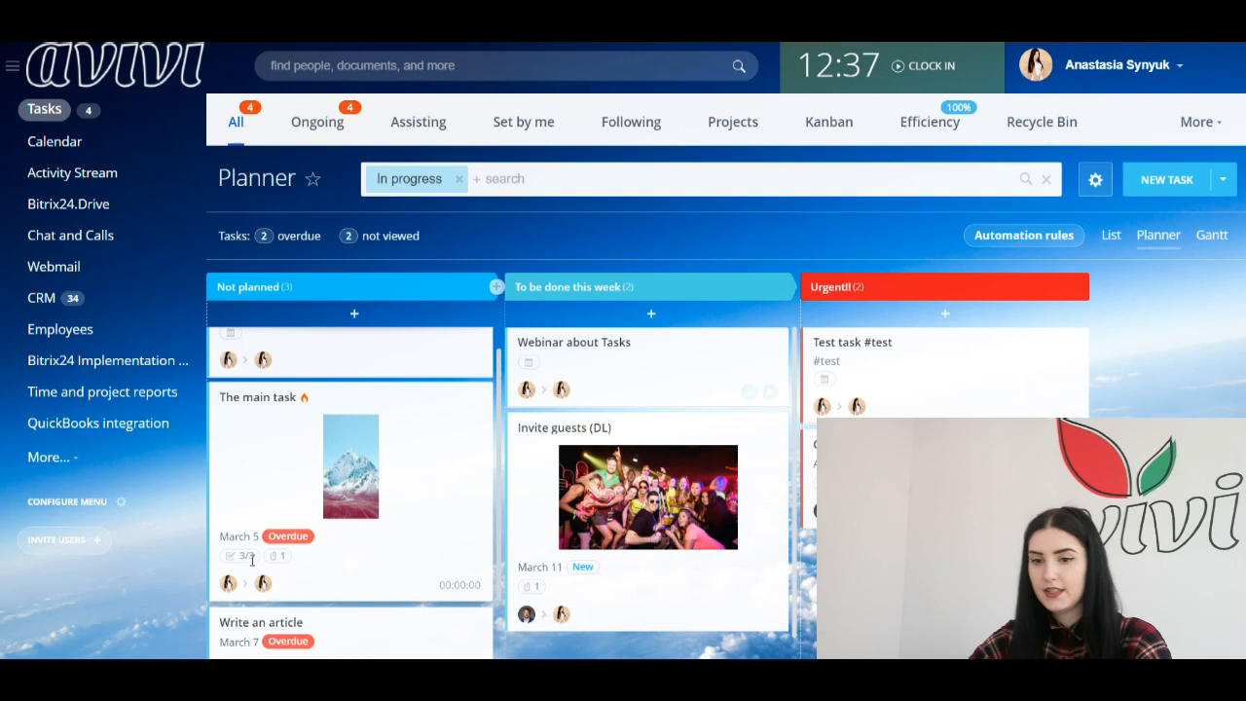
pyautogui.scroll(1, 362, 476)
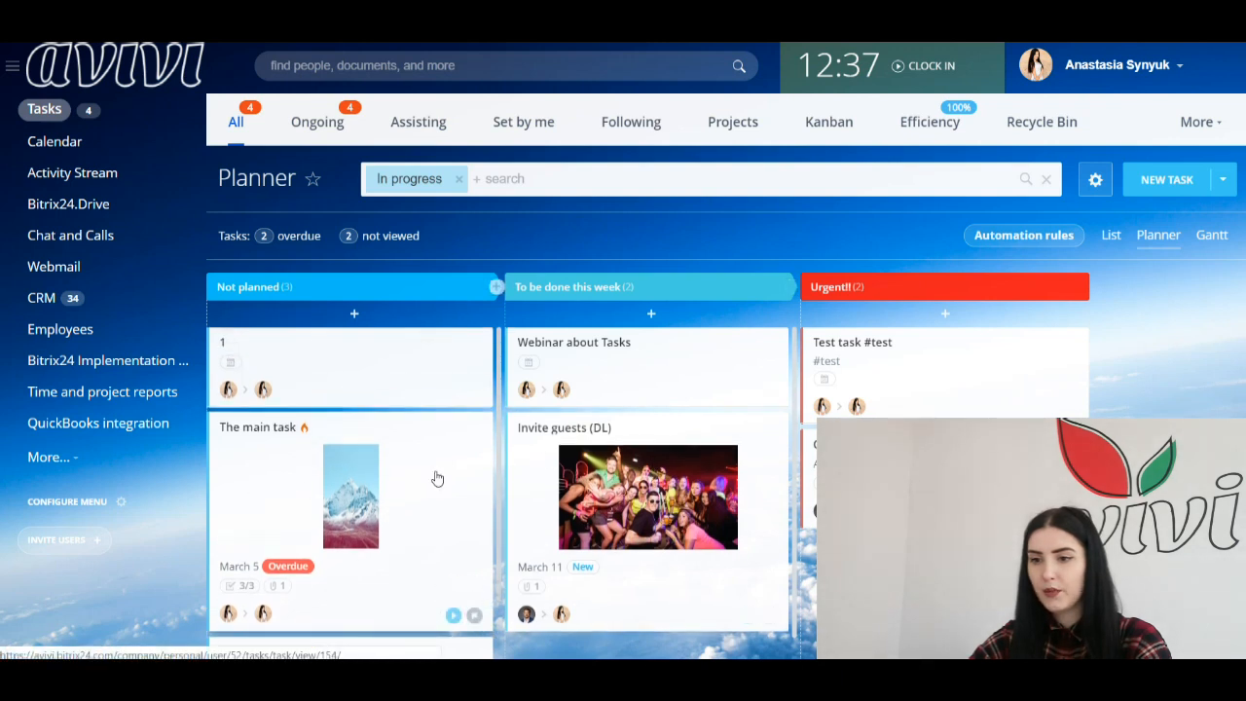
pyautogui.scroll(-2, 434, 478)
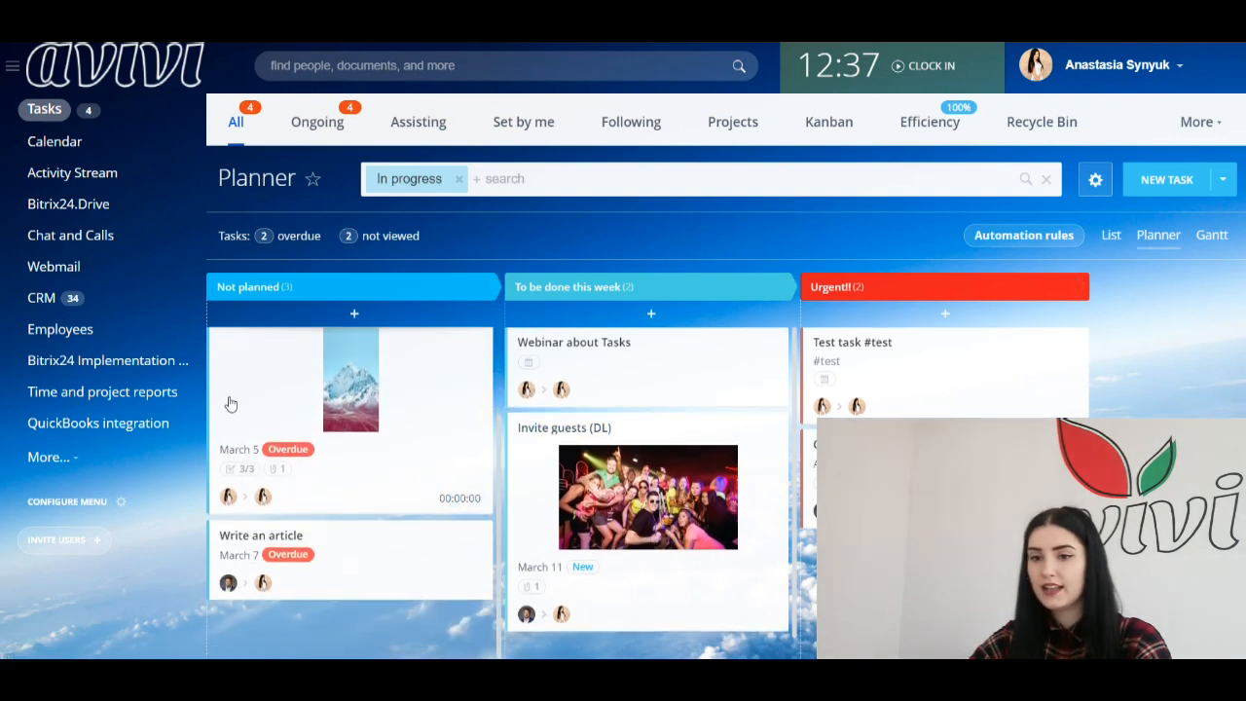
pyautogui.scroll(2, 238, 467)
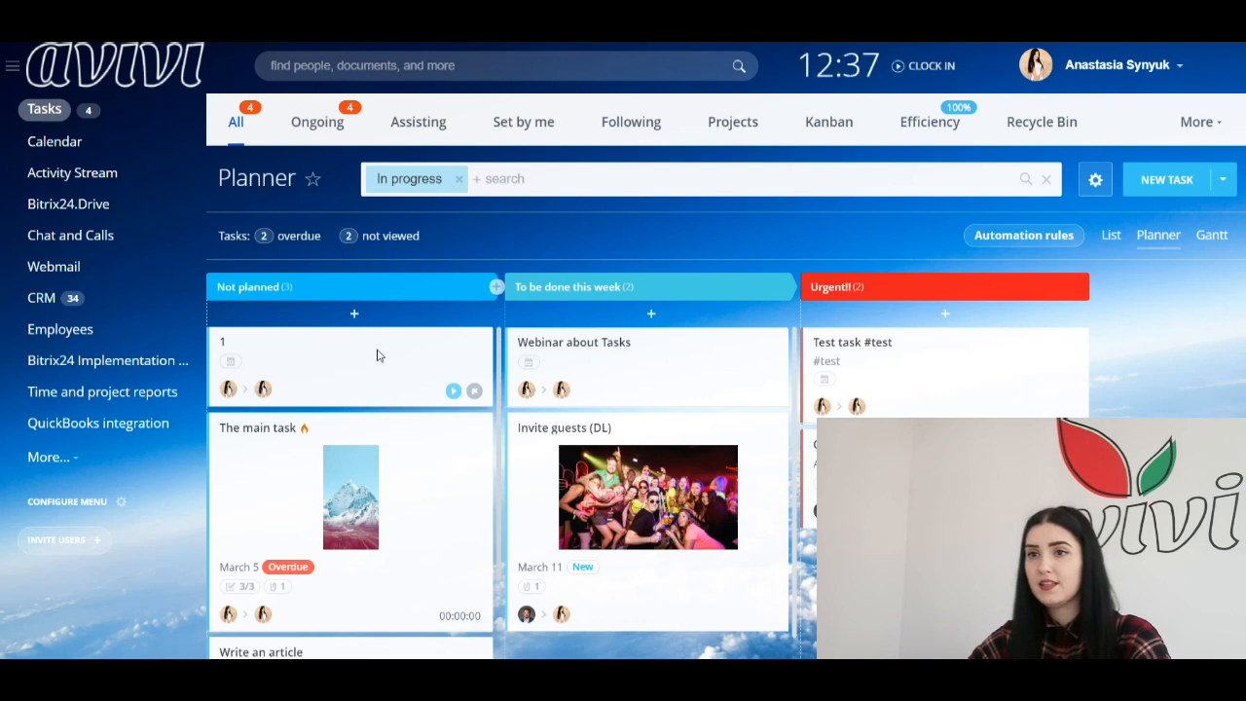
pyautogui.click(540, 343)
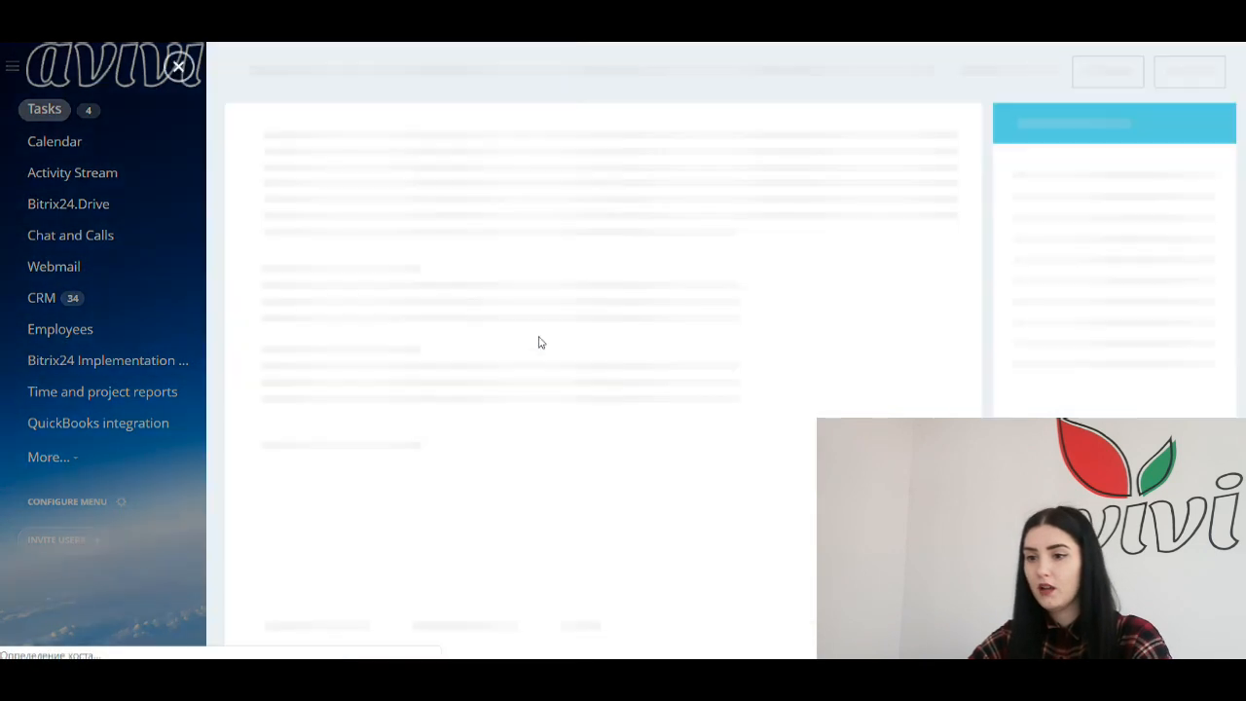
pyautogui.click(178, 66)
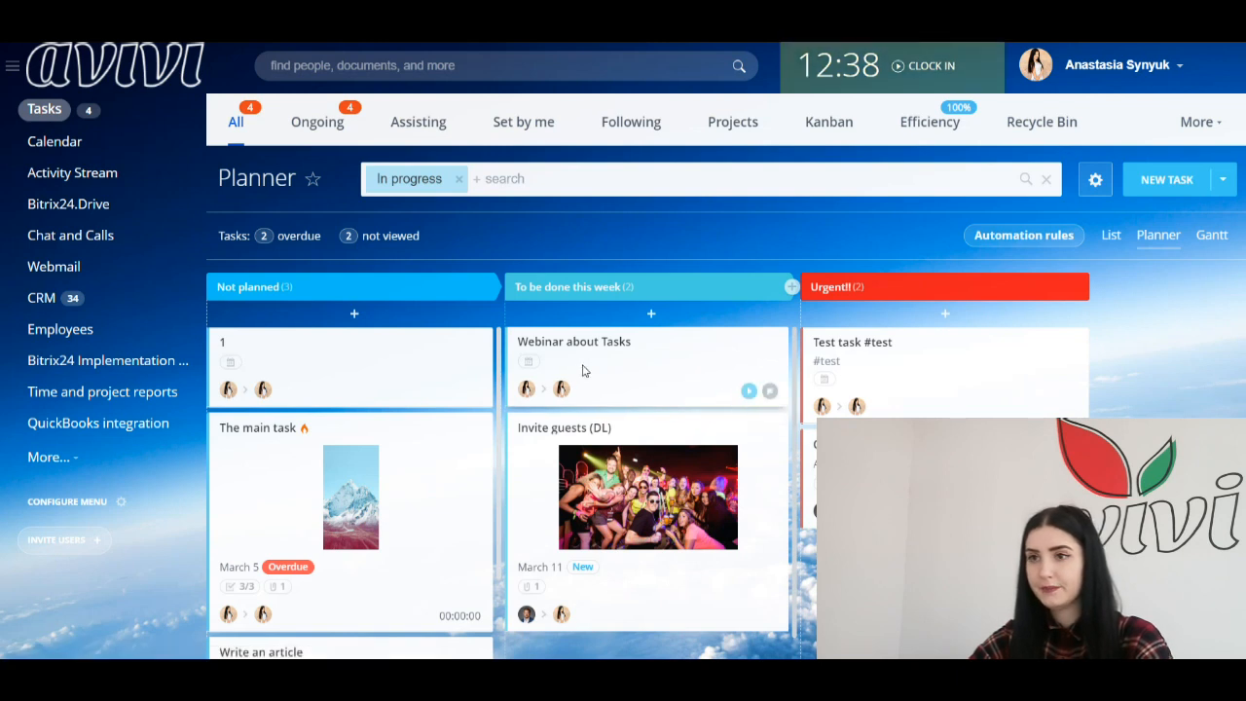
pyautogui.scroll(-1, 581, 370)
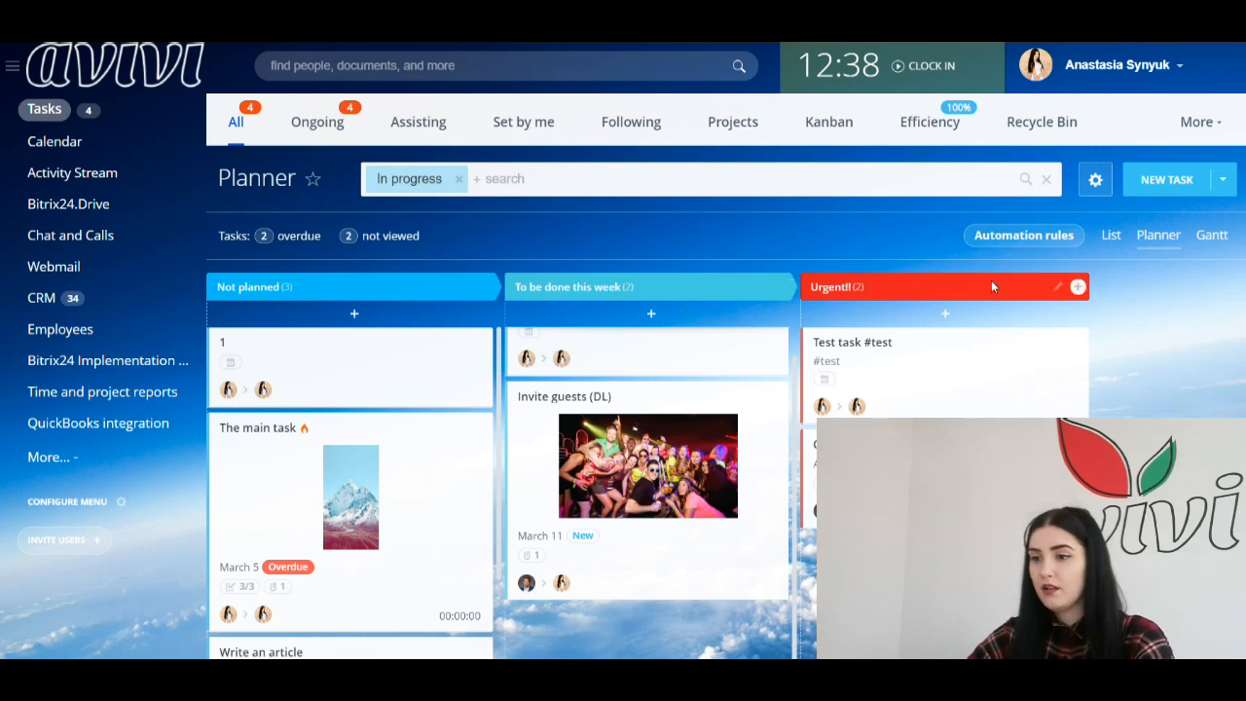
# Step: Add a magenta stage named 'Reaalu urgent!' after the Urgent!! stage
pyautogui.click(1077, 286)
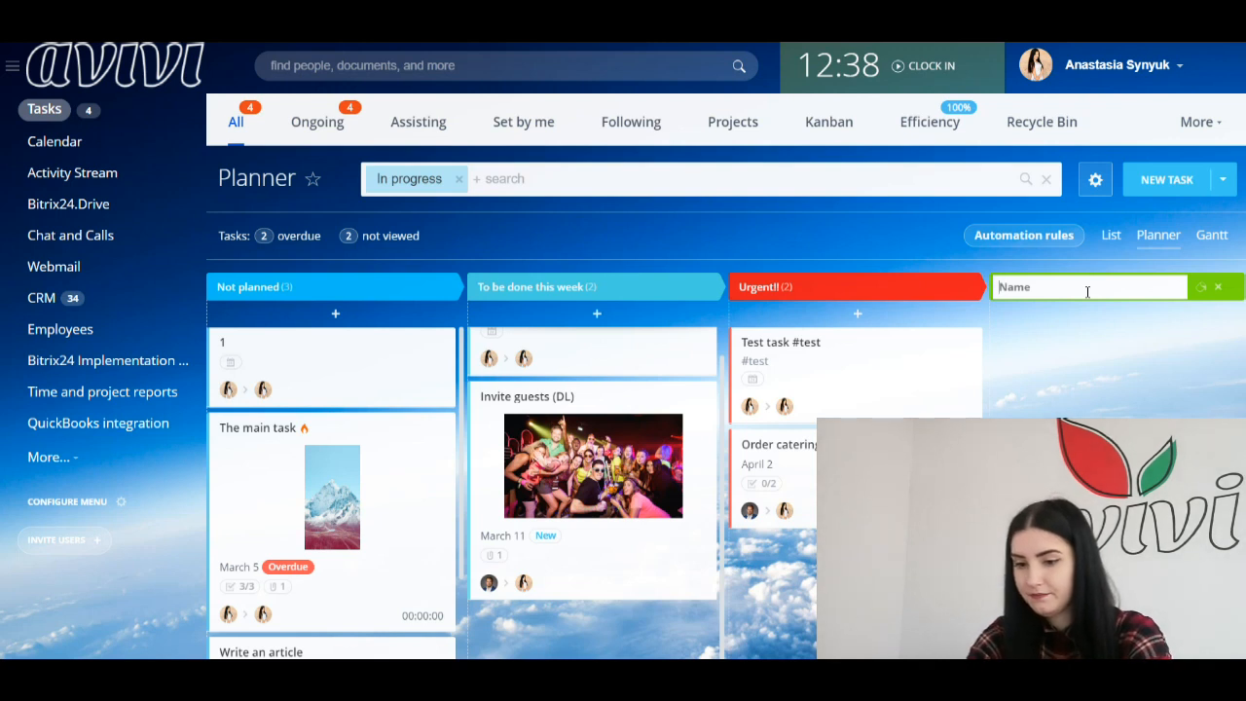
pyautogui.write('Reaa')
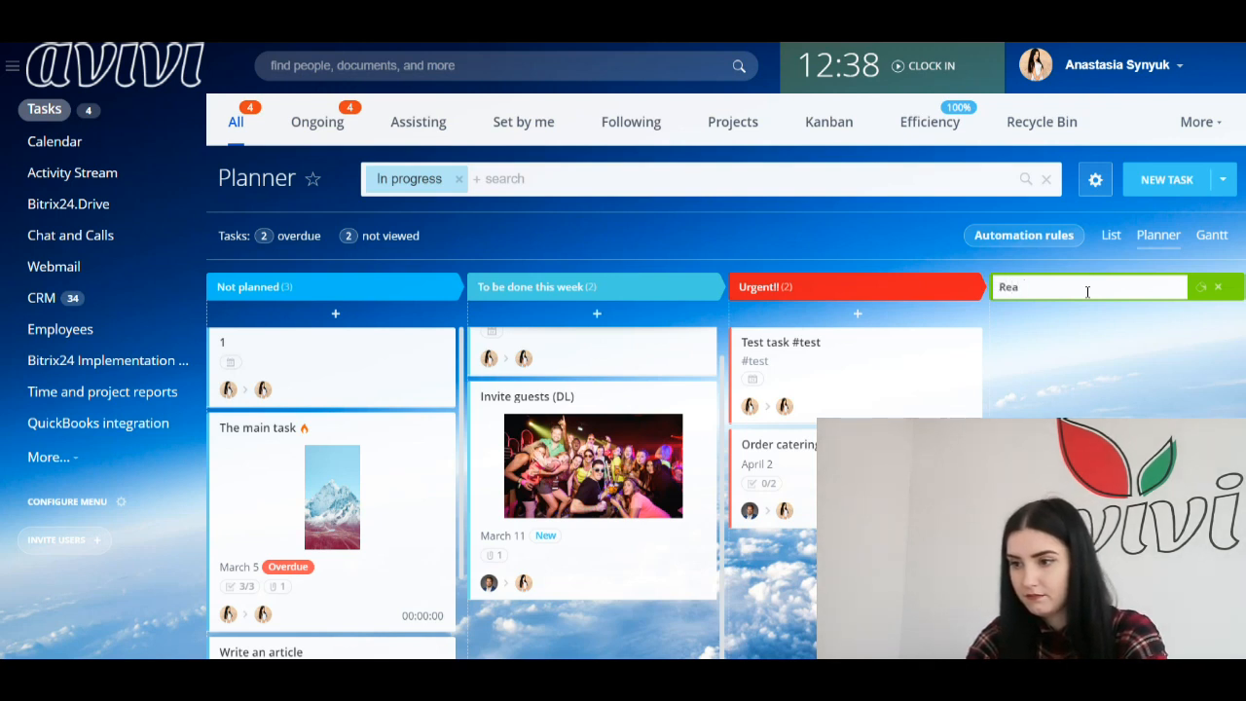
pyautogui.write('llu urg')
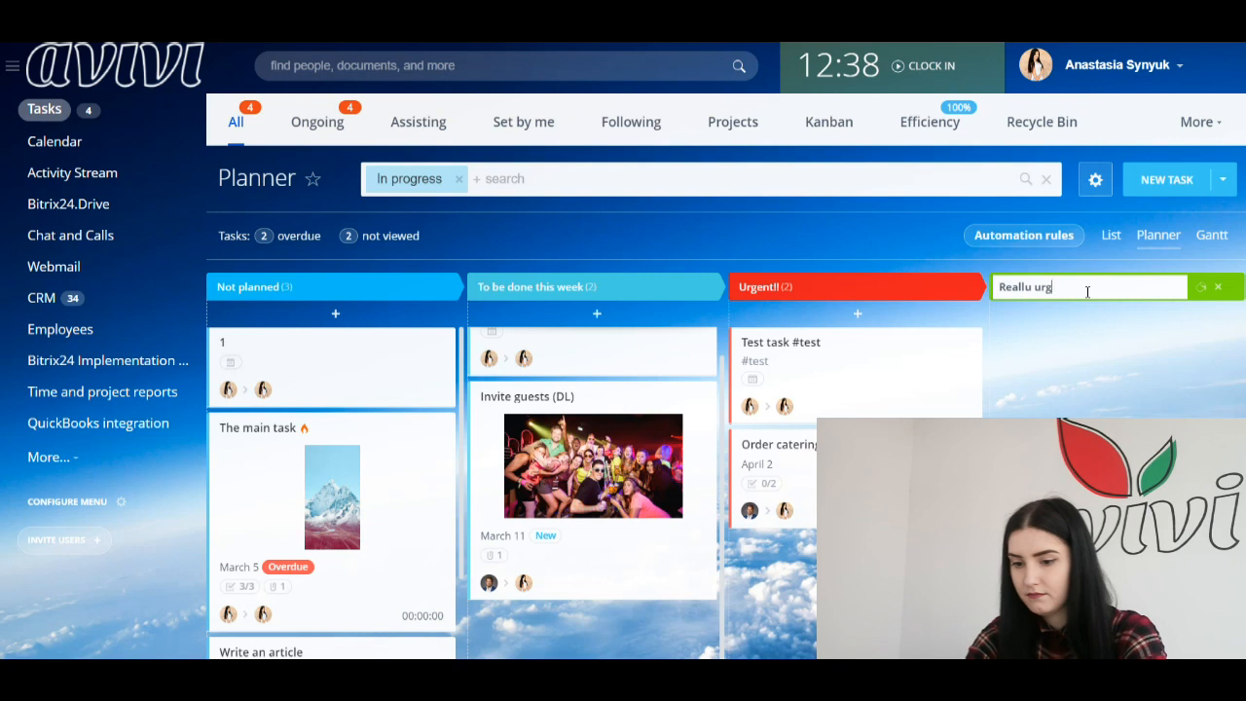
pyautogui.write('ent!')
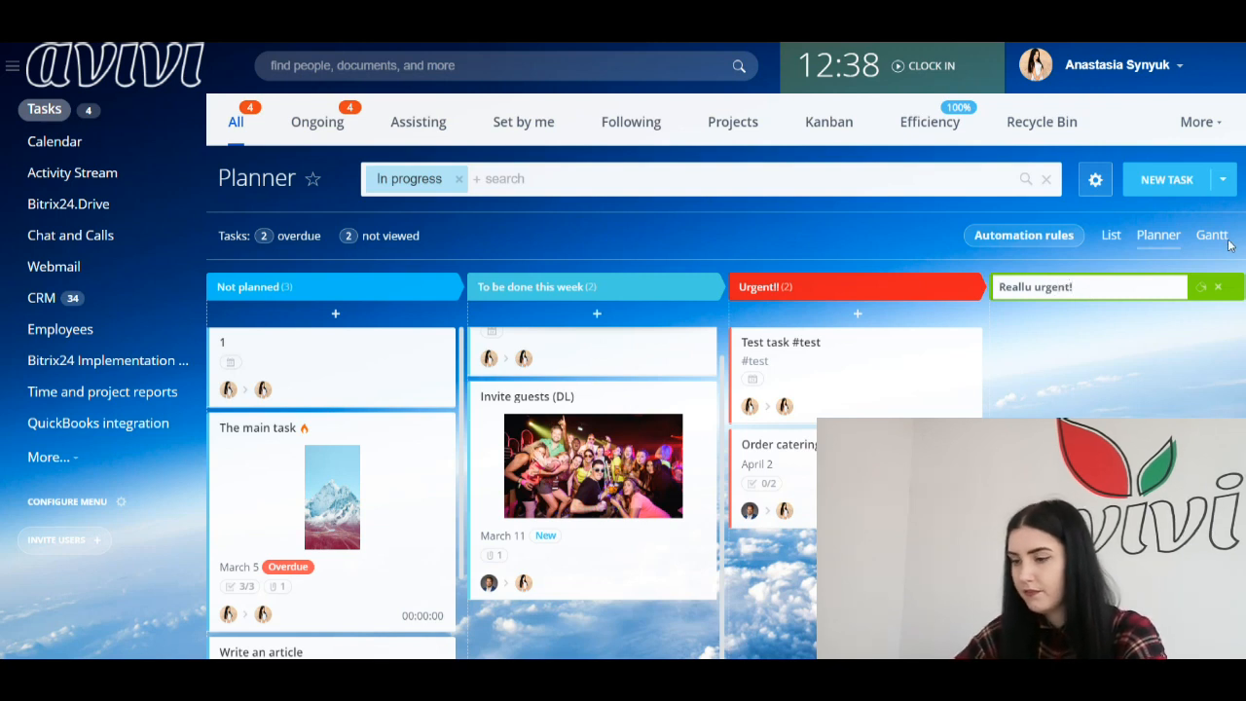
pyautogui.click(1201, 288)
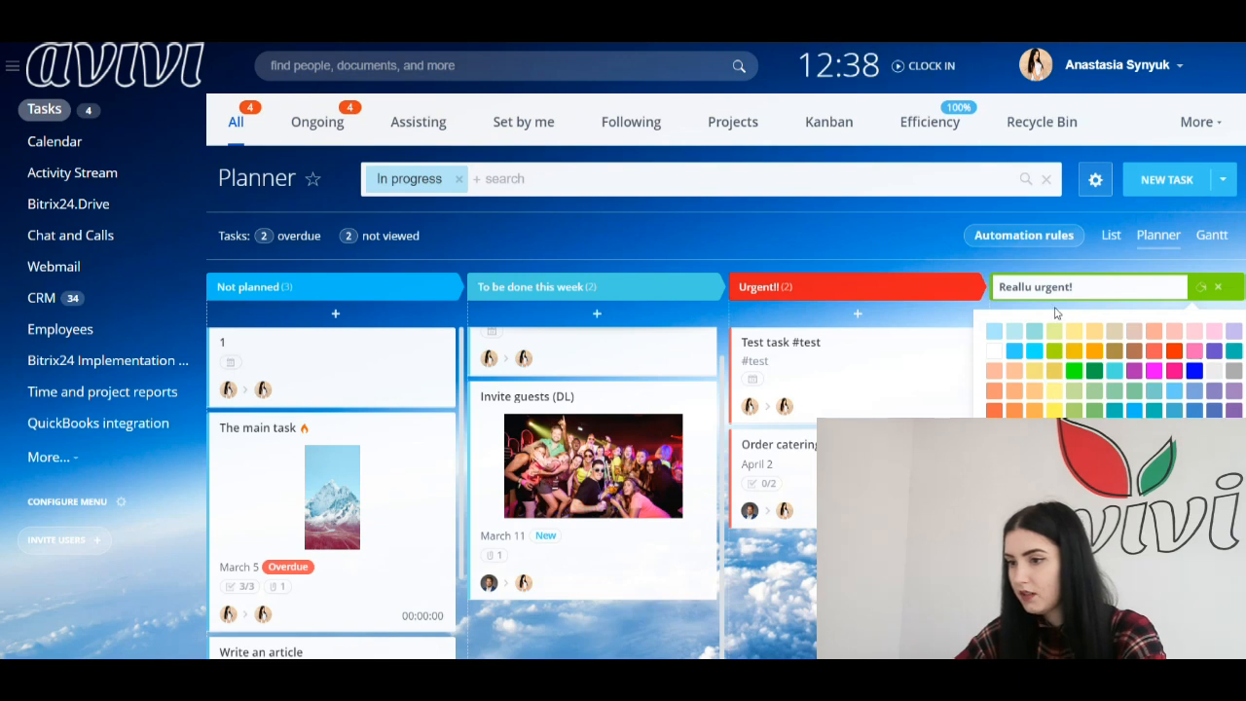
pyautogui.click(1155, 371)
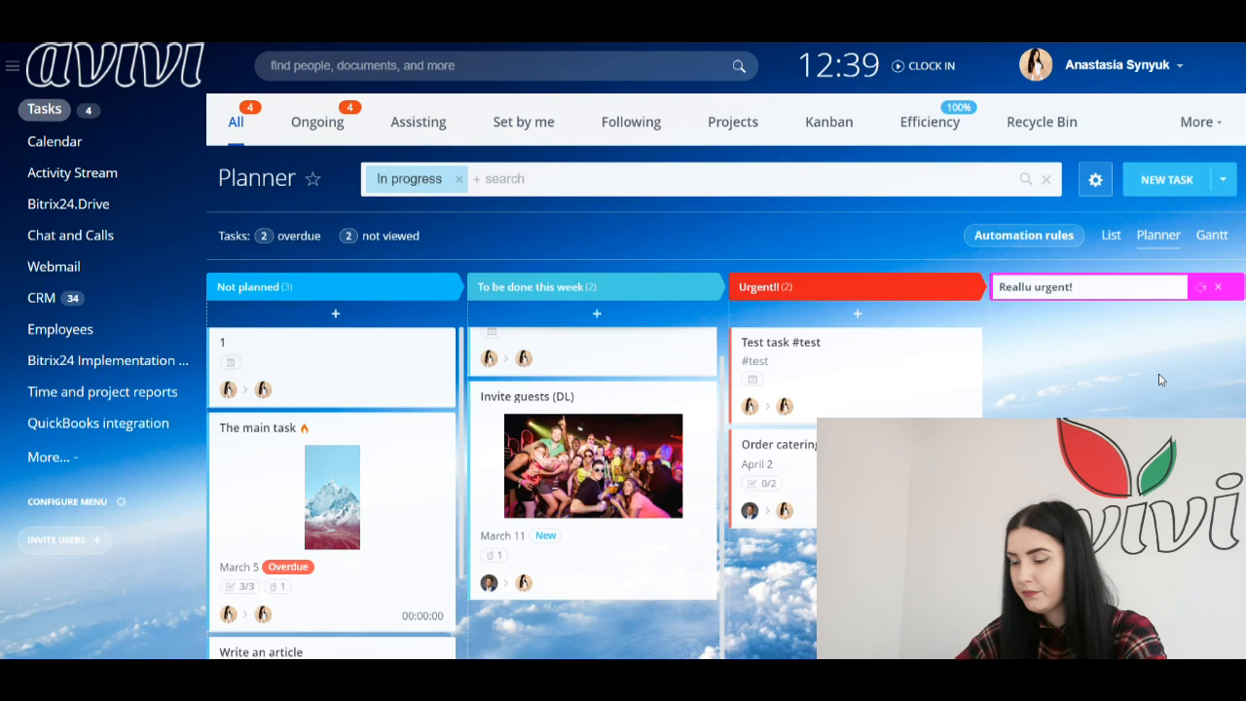
pyautogui.click(1155, 374)
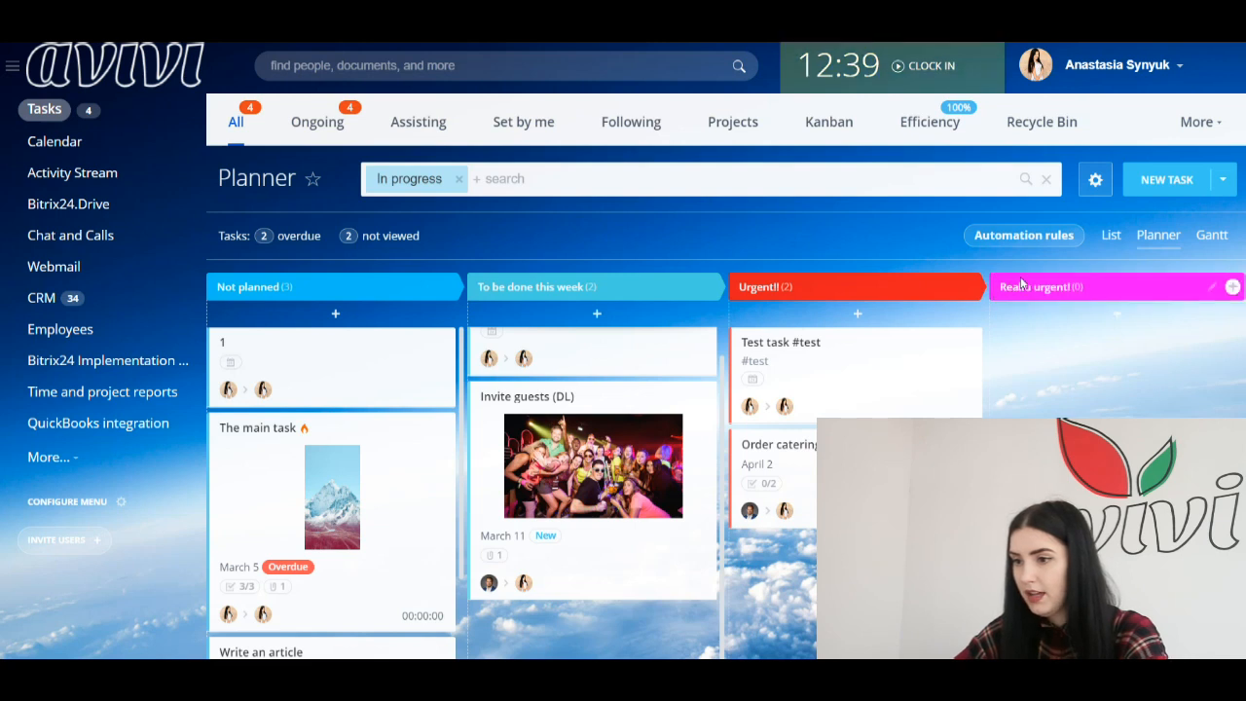
# Step: Correct the new stage's name to 'Really urgent!' and try moving Test task #test into it
pyautogui.click(1212, 286)
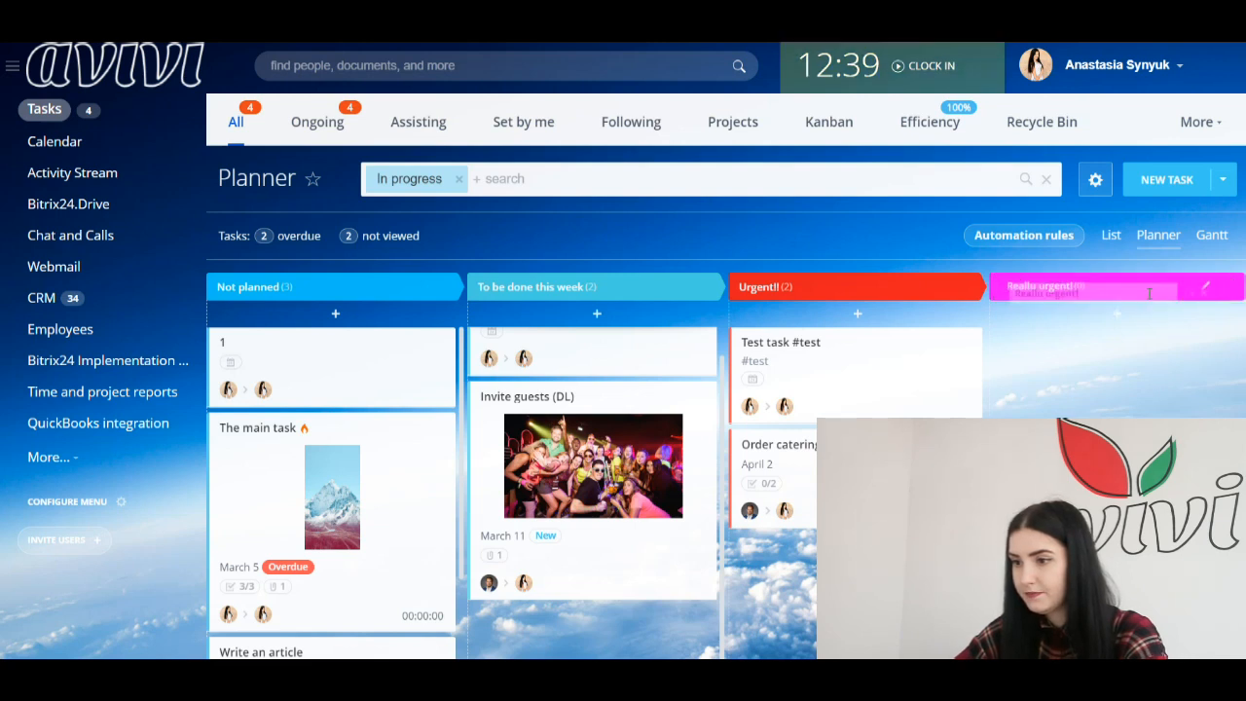
pyautogui.moveTo(1032, 287); pyautogui.dragTo(1024, 287)
pyautogui.write('y urgent!')
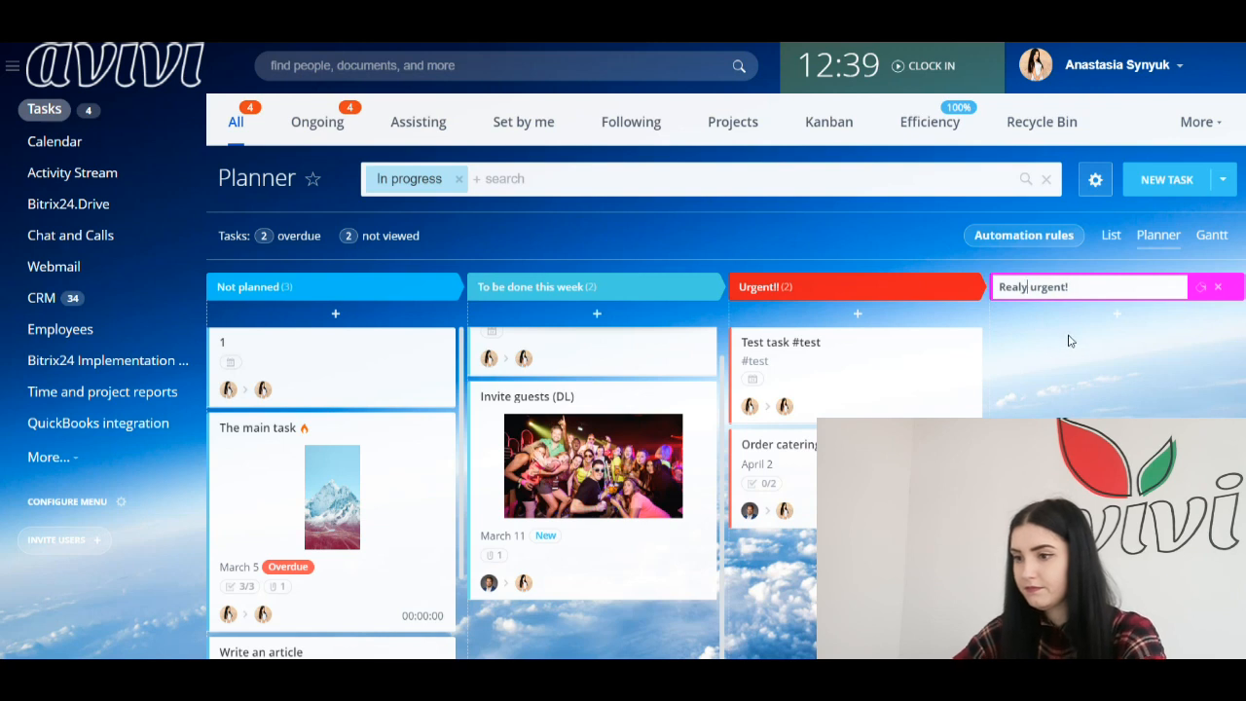
pyautogui.press('BackSpace')
pyautogui.write('y')
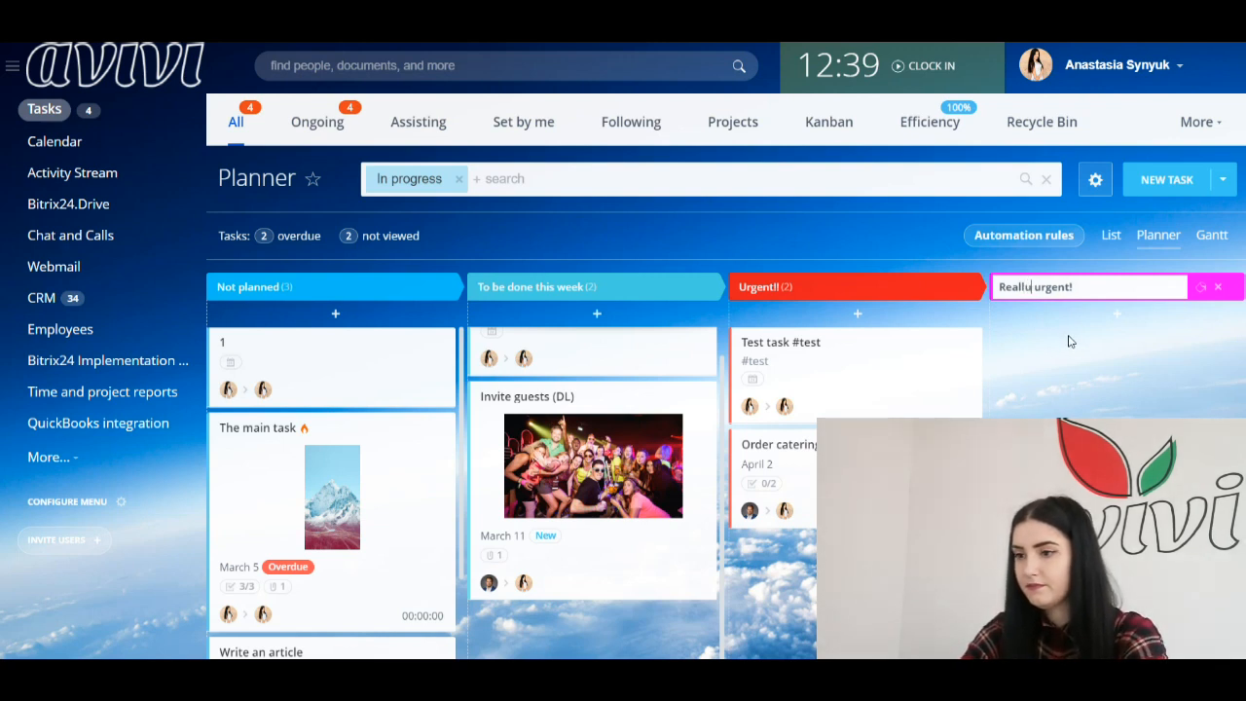
pyautogui.press('Return')
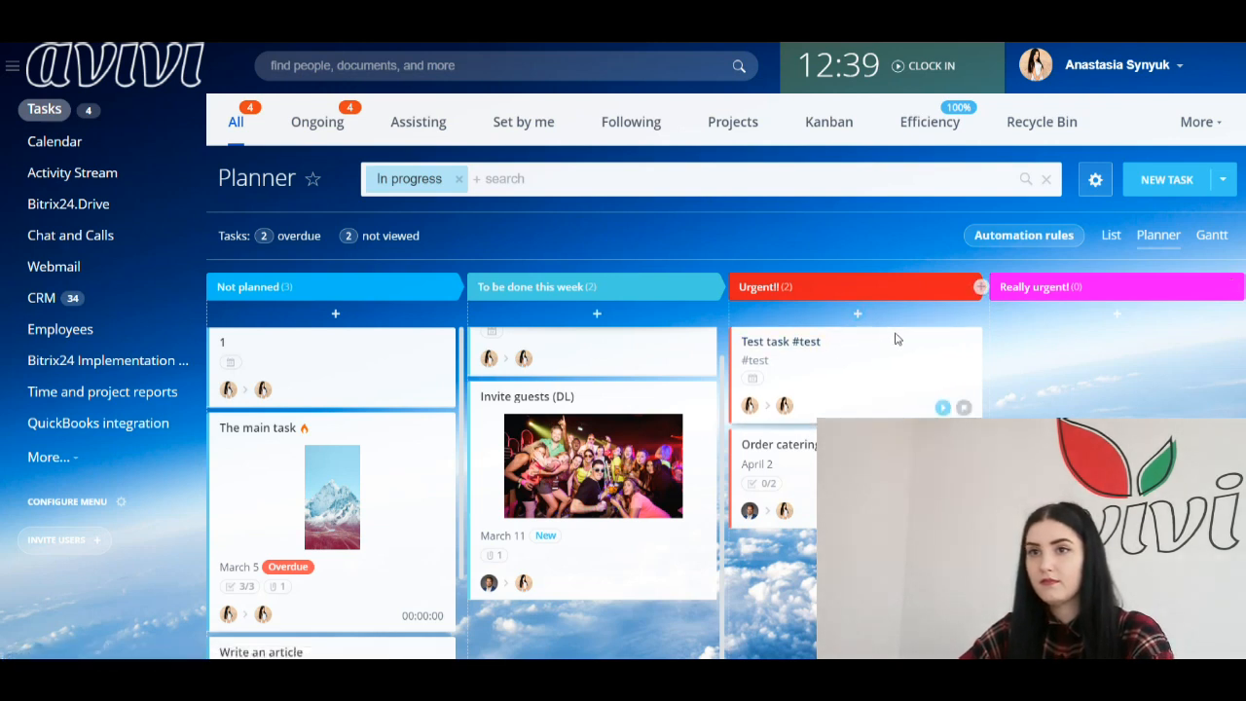
pyautogui.moveTo(832, 353)
pyautogui.mouseDown()
pyautogui.moveTo(1062, 340)
pyautogui.moveTo(891, 321)
pyautogui.moveTo(1063, 337)
pyautogui.moveTo(777, 360)
pyautogui.moveTo(978, 336)
pyautogui.moveTo(1049, 352)
pyautogui.moveTo(376, 345)
pyautogui.moveTo(973, 336)
pyautogui.moveTo(847, 346)
pyautogui.mouseUp()
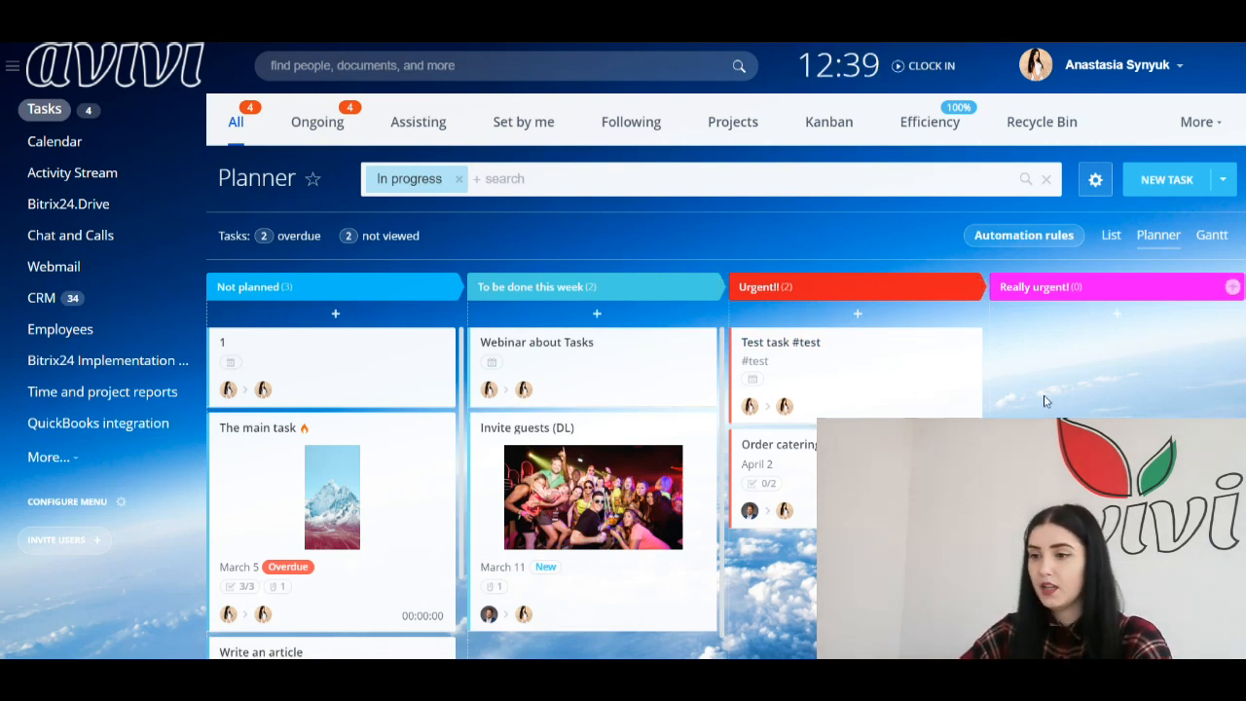
# Step: Create the task card 'Test task #test' in the Really urgent! stage
pyautogui.click(1116, 314)
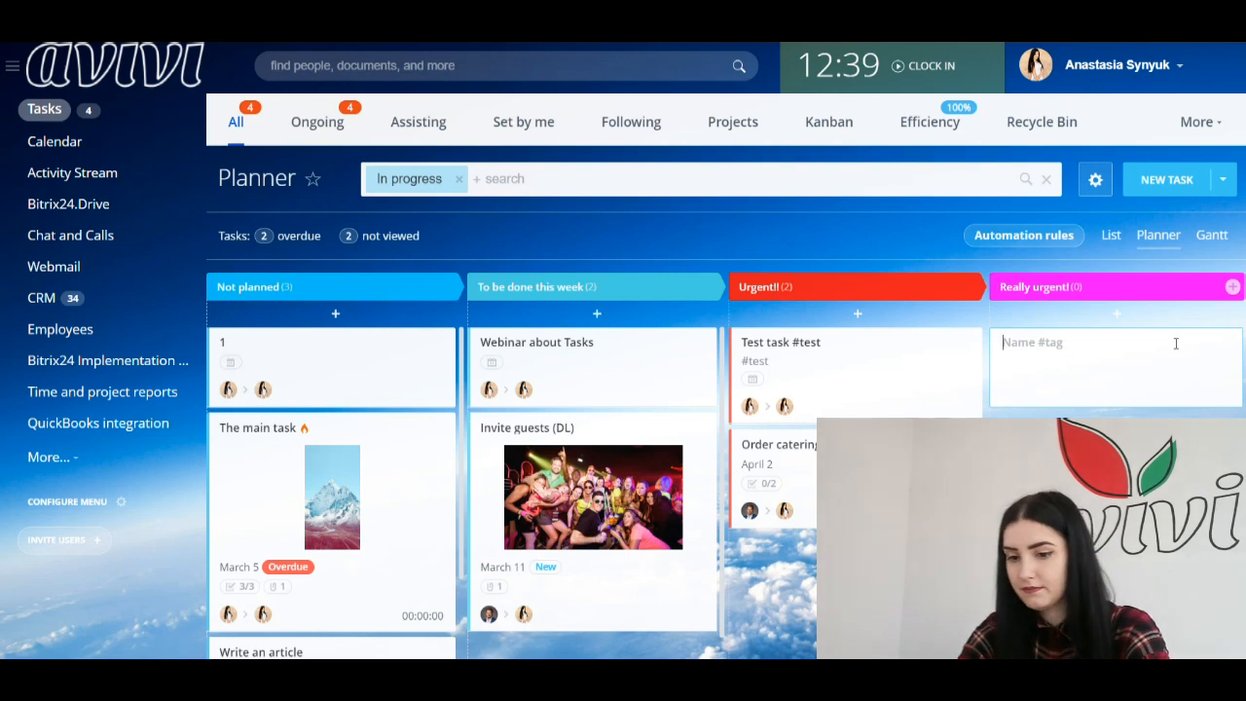
pyautogui.write('tEST')
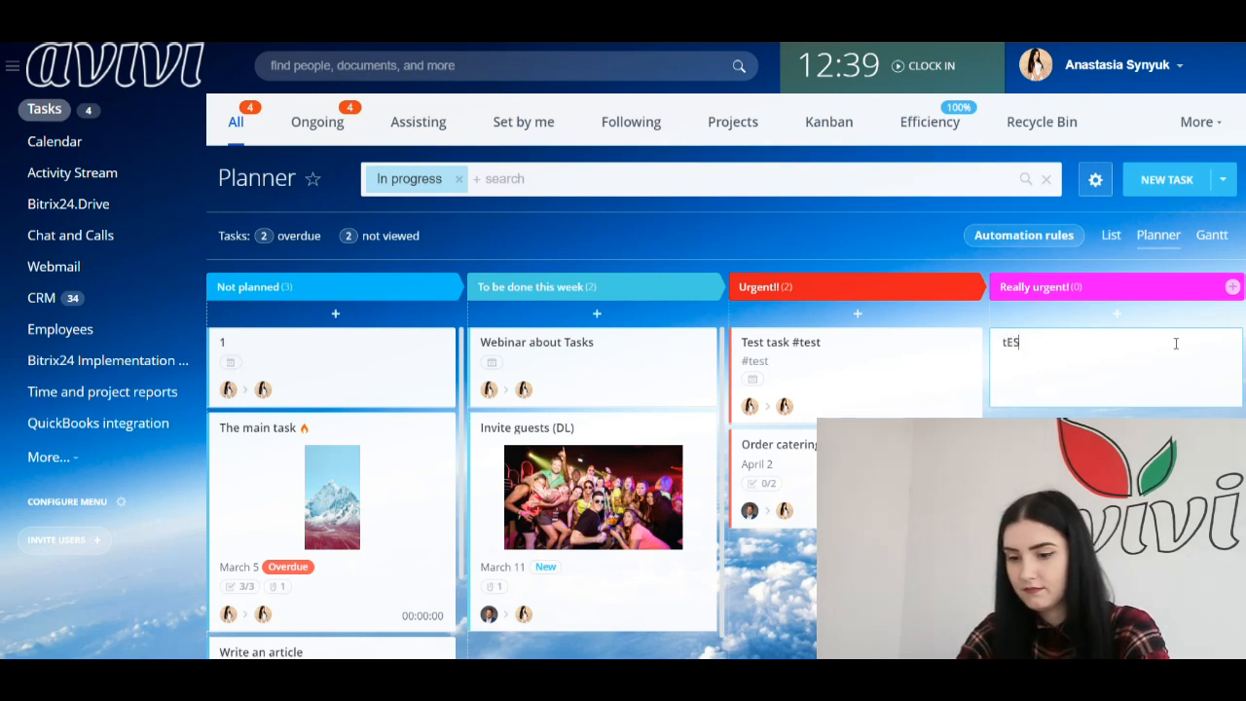
pyautogui.press('BackSpace')
pyautogui.press('BackSpace')
pyautogui.press('BackSpace')
pyautogui.press('BackSpace')
pyautogui.write('T')
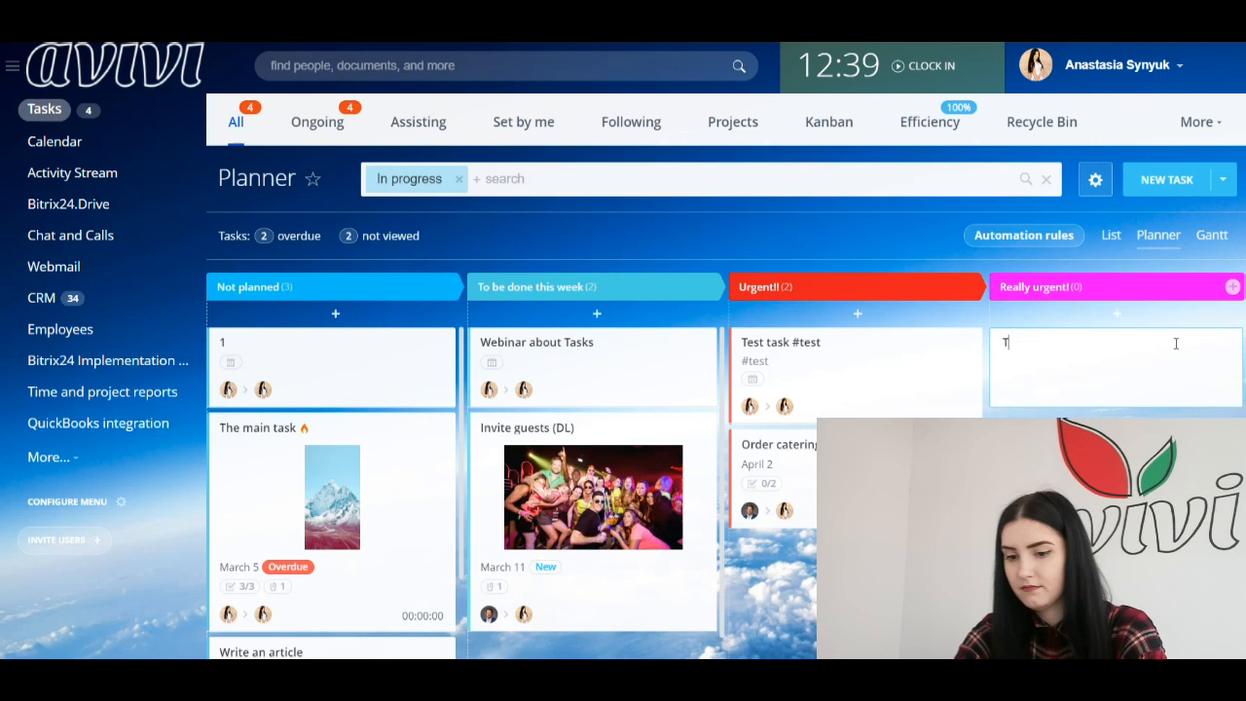
pyautogui.write('est task #')
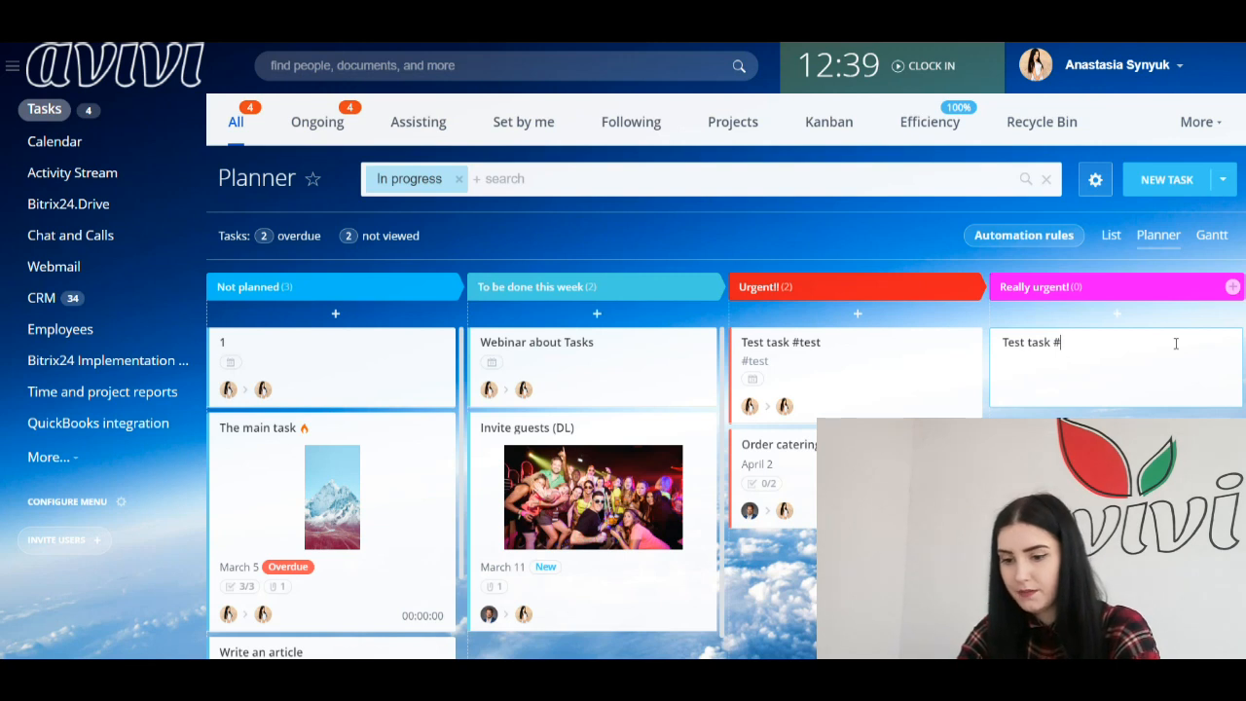
pyautogui.write('test')
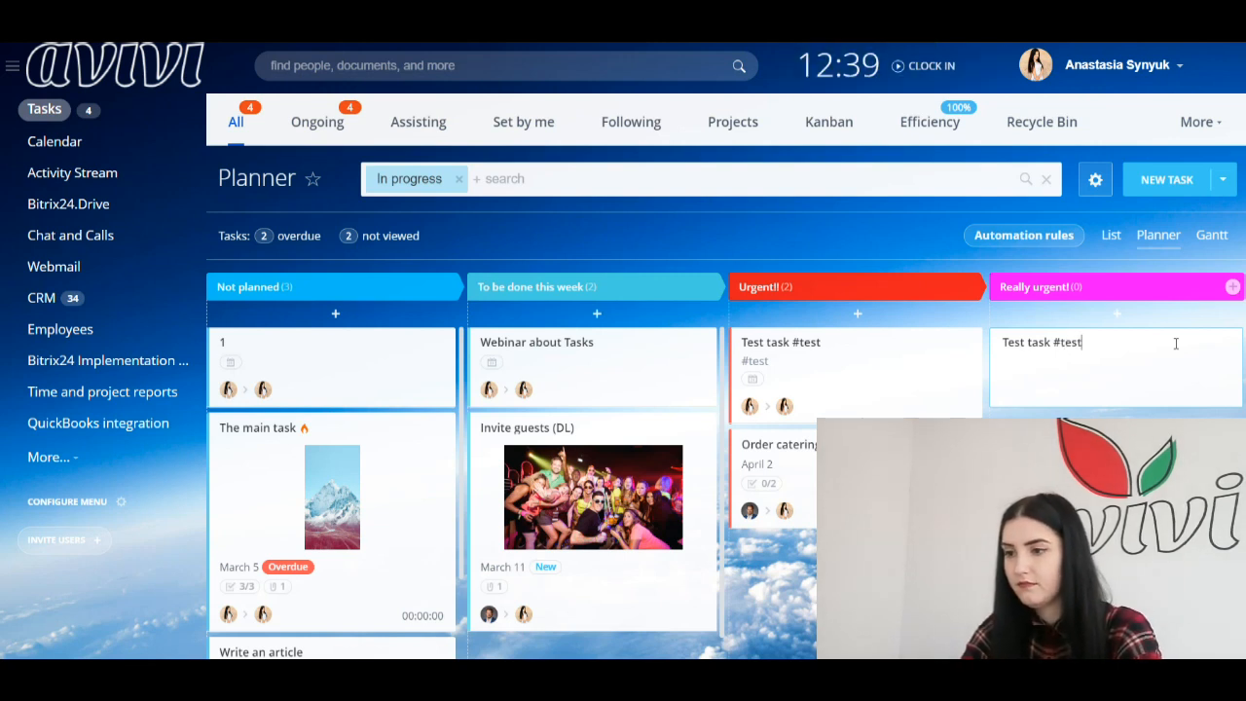
pyautogui.press('Return')
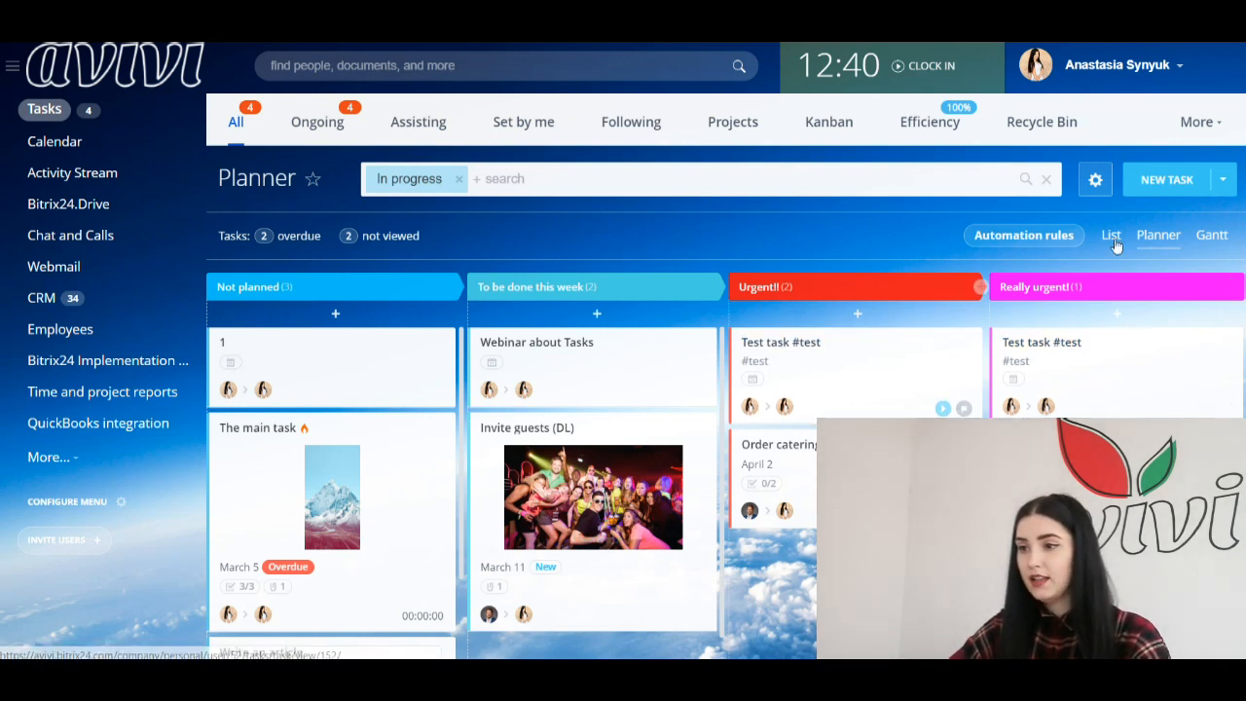
# Step: Start a new task titled 'The main task'
pyautogui.click(1166, 181)
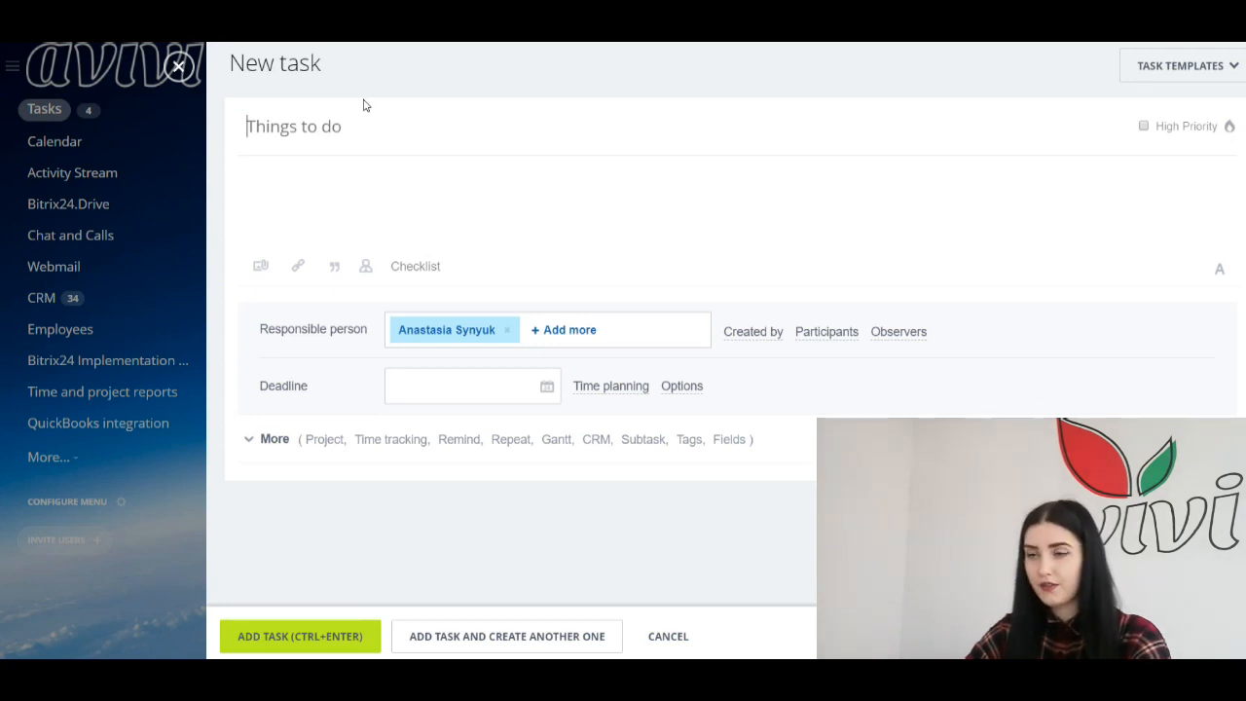
pyautogui.click(314, 127)
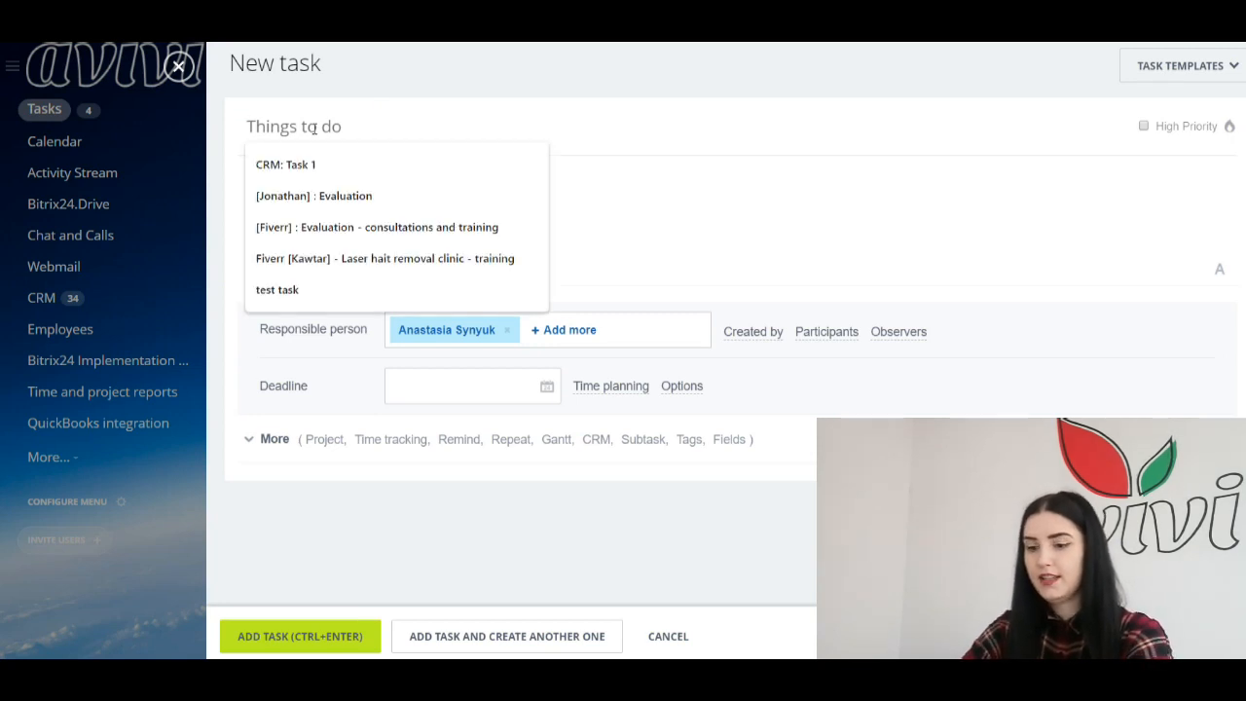
pyautogui.write('TH')
pyautogui.press('BackSpace')
pyautogui.write('he main task')
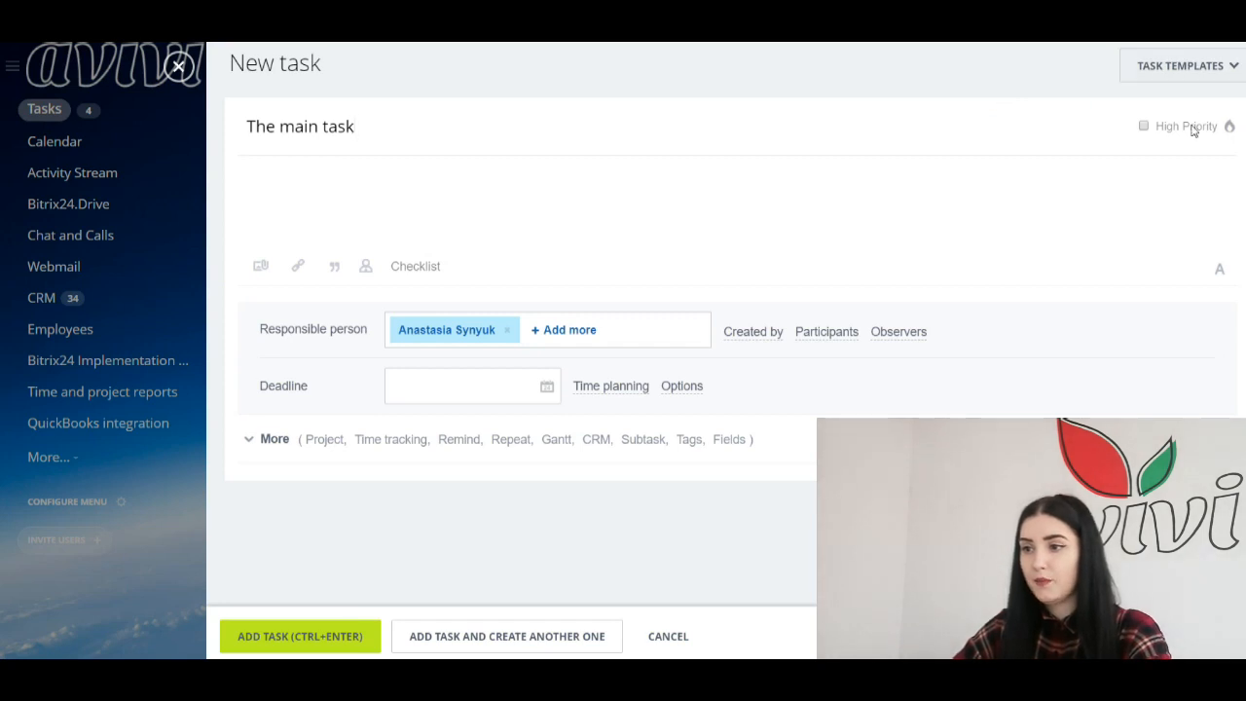
# Step: Mark the task High Priority and describe it as 'This is our general task! It needs attachmnets!'
pyautogui.click(1145, 135)
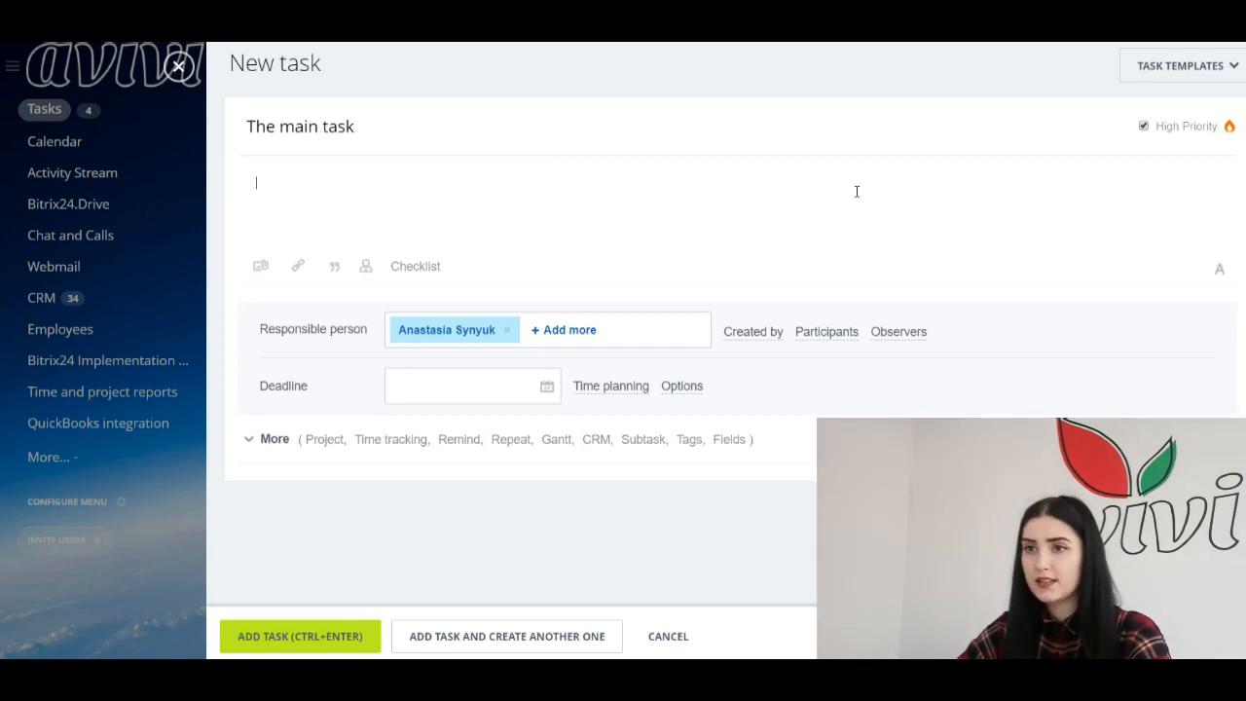
pyautogui.click(770, 186)
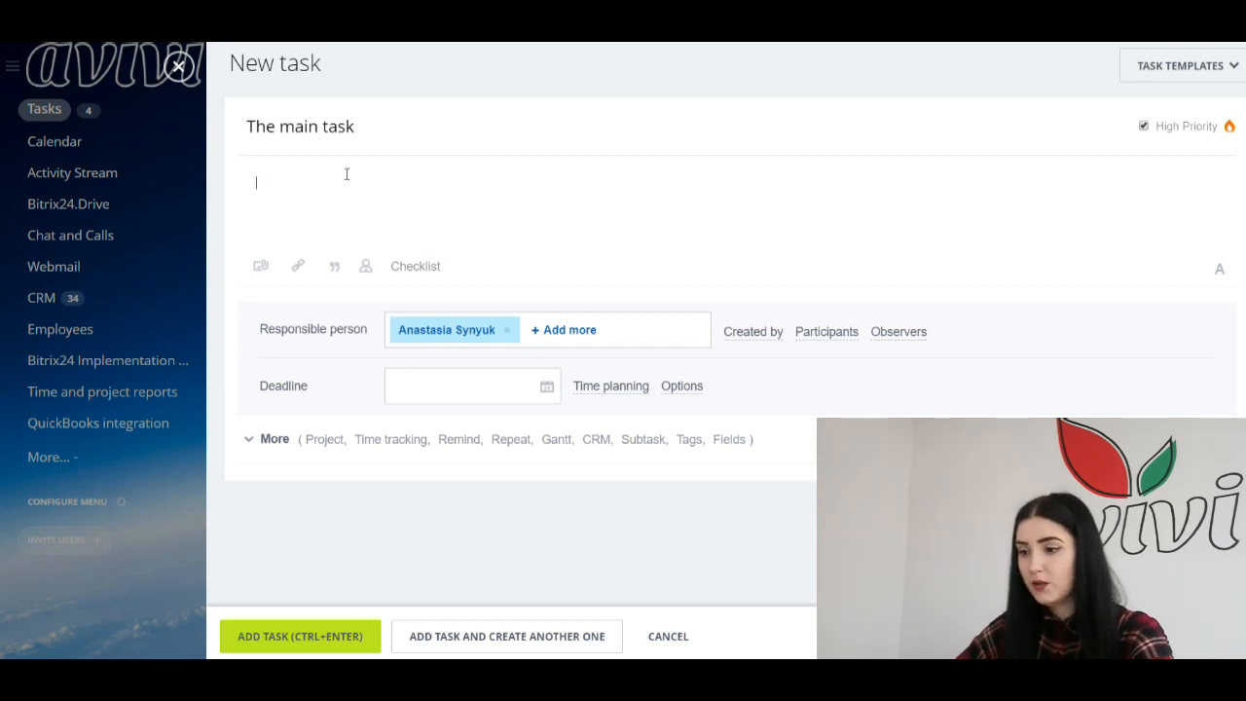
pyautogui.write('THis')
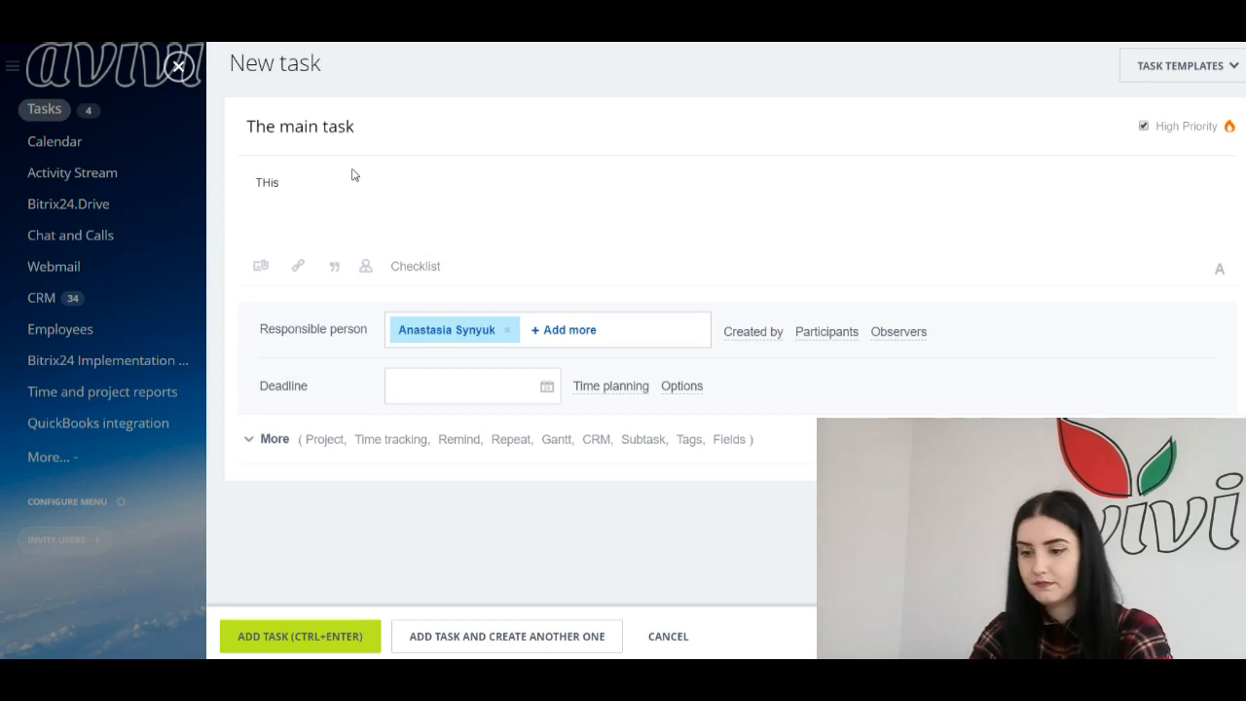
pyautogui.write(' is our genera')
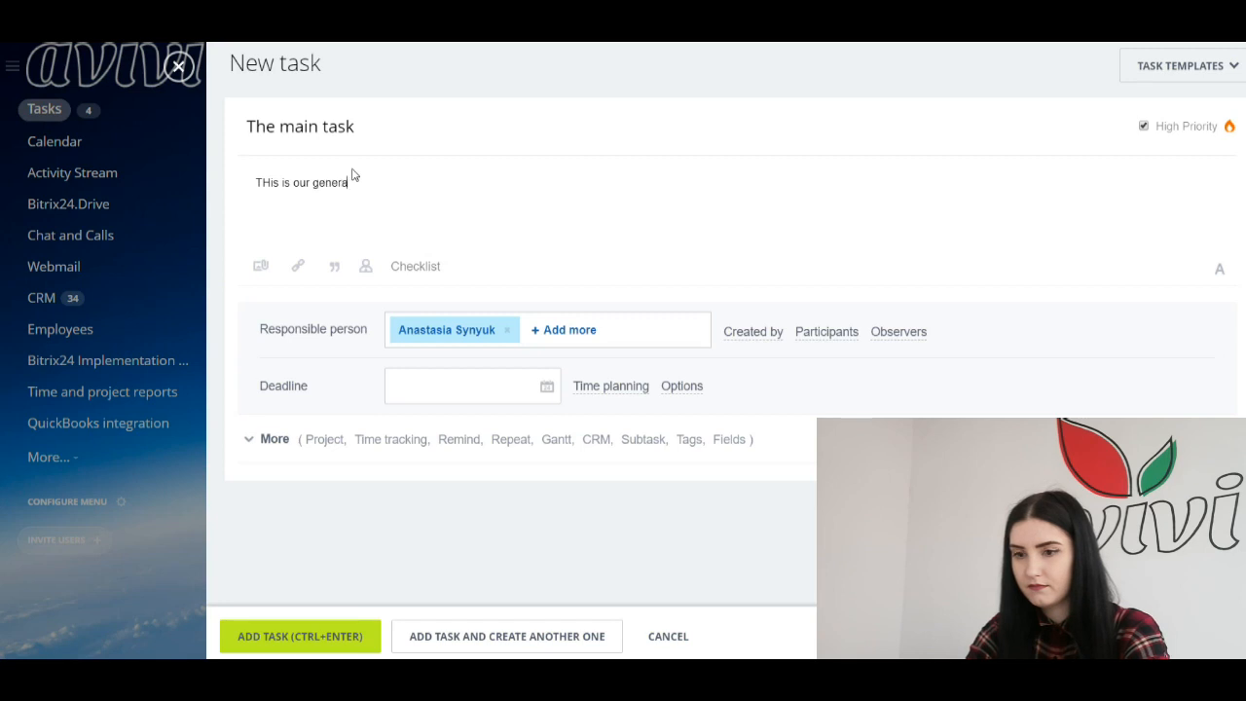
pyautogui.write('l tas')
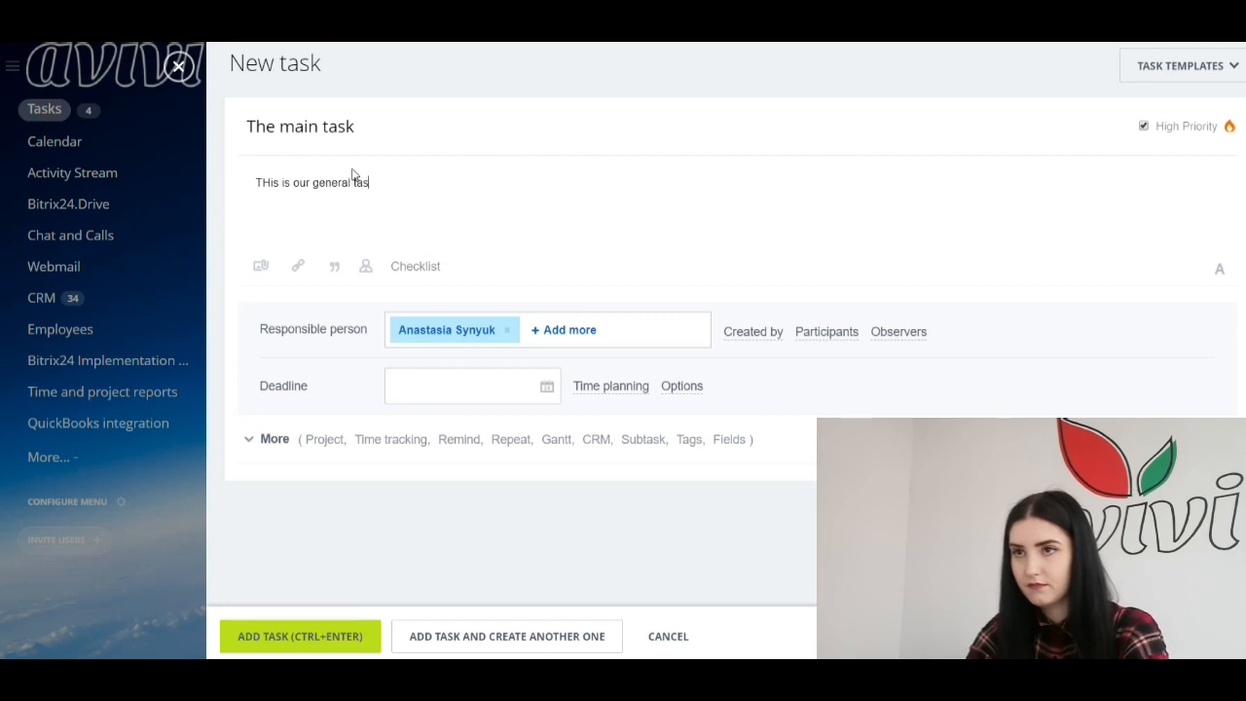
pyautogui.write('k! It needs attachmnets')
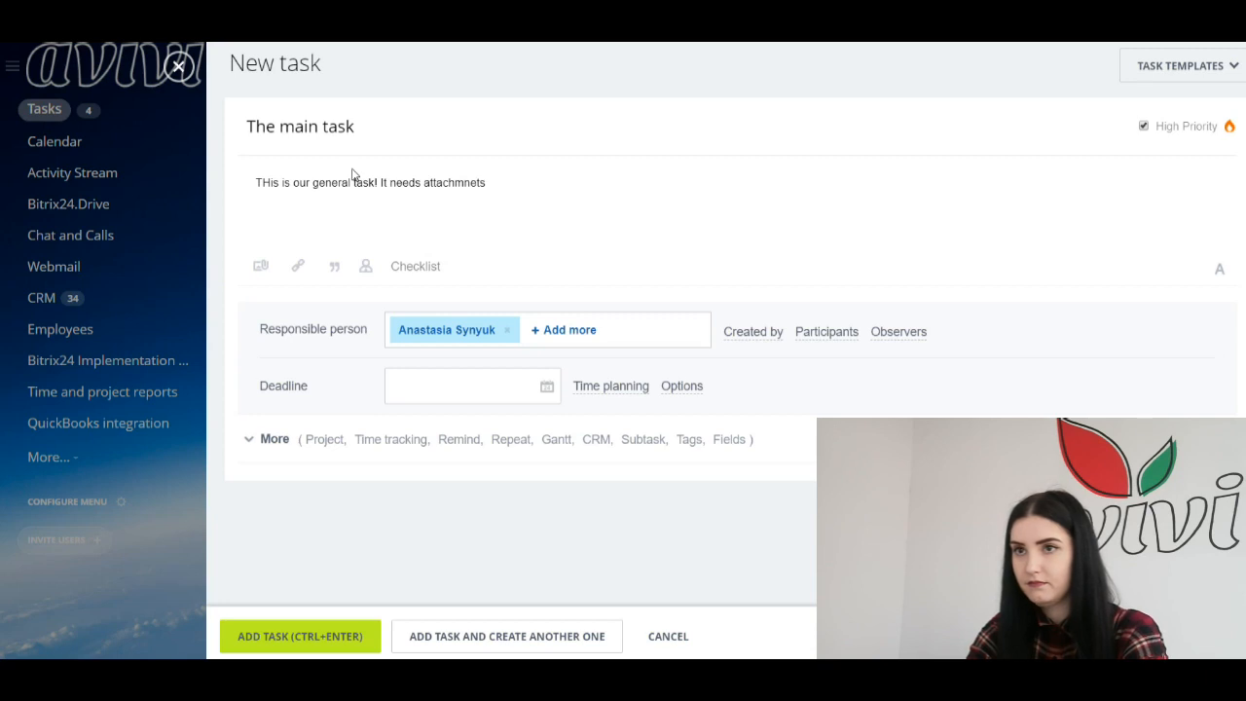
pyautogui.write('!')
pyautogui.moveTo(272, 181); pyautogui.dragTo(265, 181)
pyautogui.write('h')
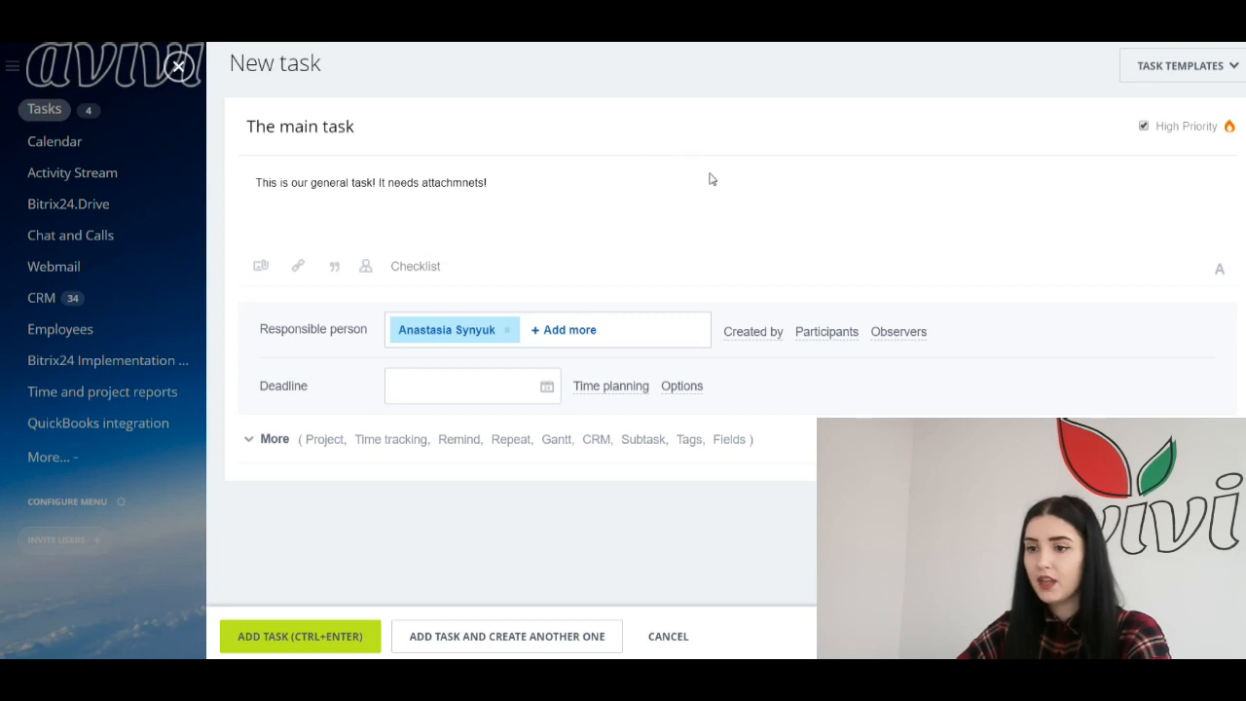
# Step: Format the whole description text as bold and red
pyautogui.click(1218, 270)
pyautogui.moveTo(495, 215); pyautogui.dragTo(221, 229)
pyautogui.click(263, 183)
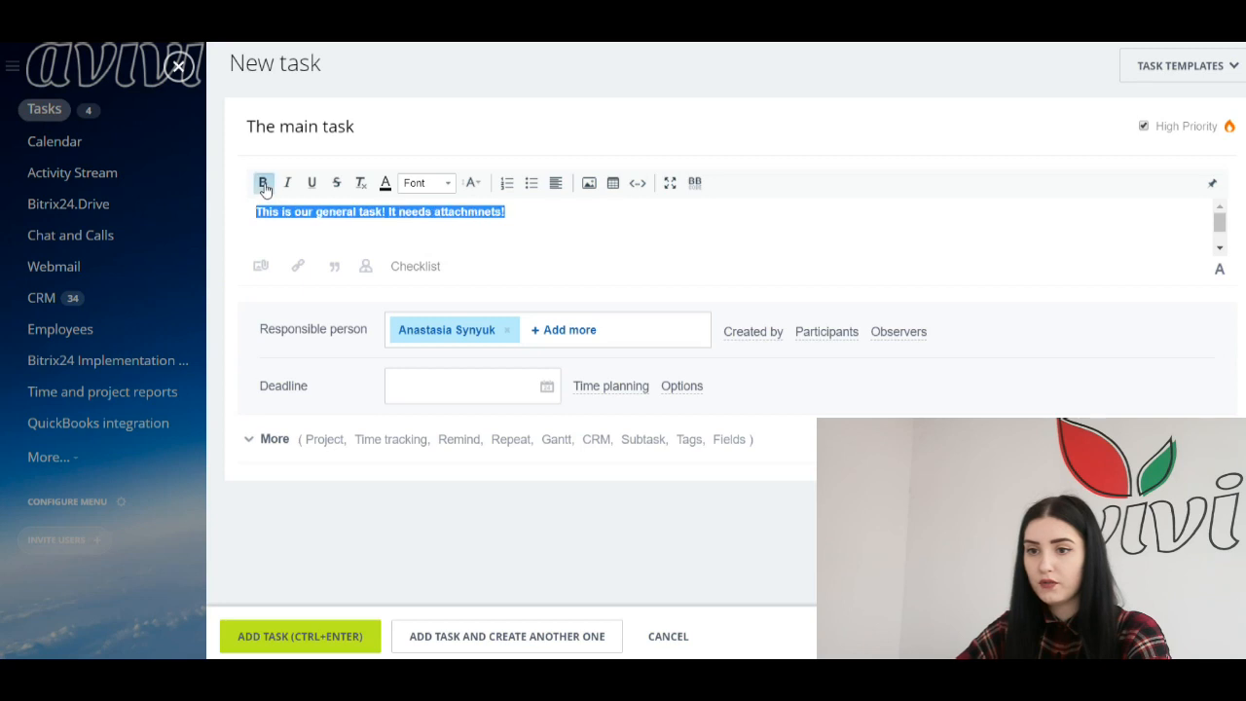
pyautogui.click(288, 185)
pyautogui.click(288, 185)
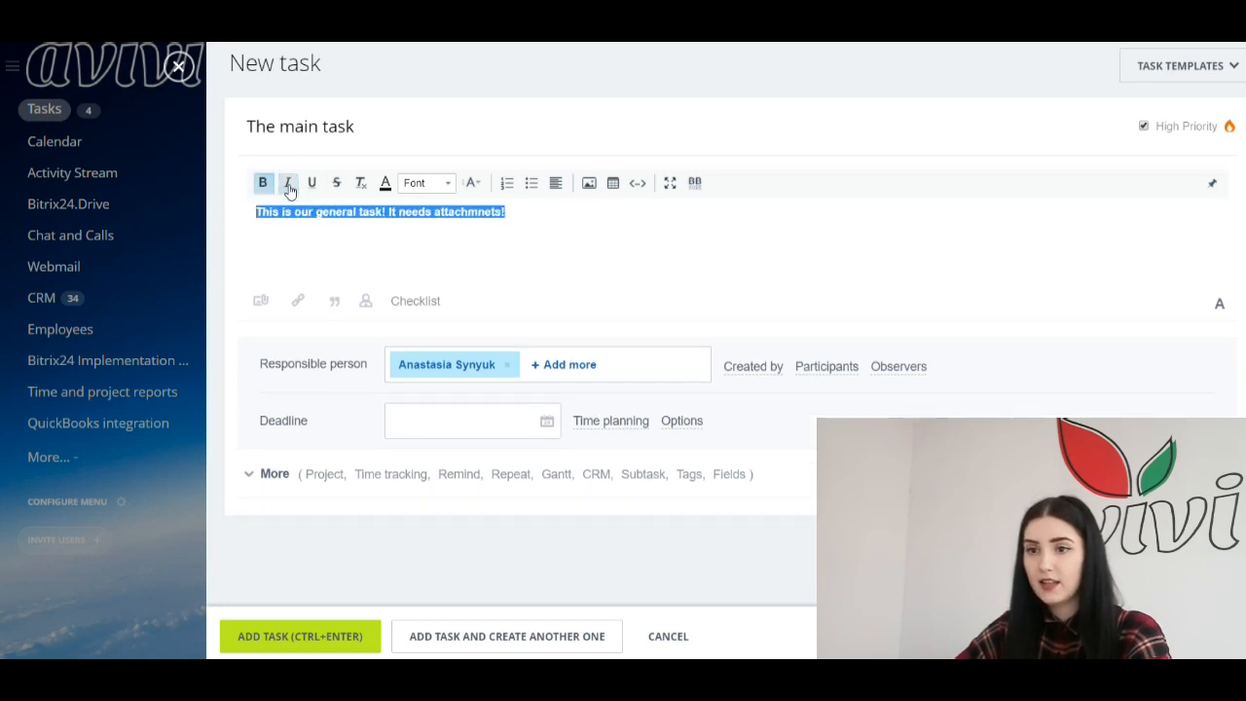
pyautogui.click(385, 183)
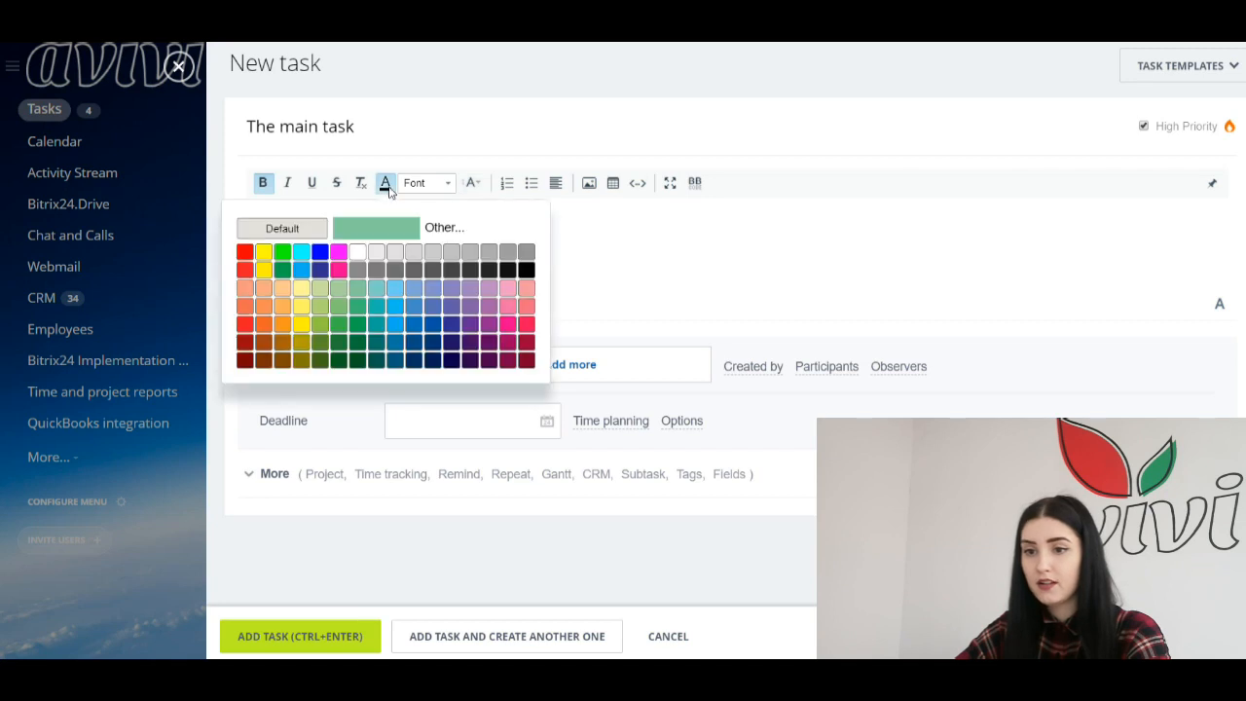
pyautogui.click(246, 255)
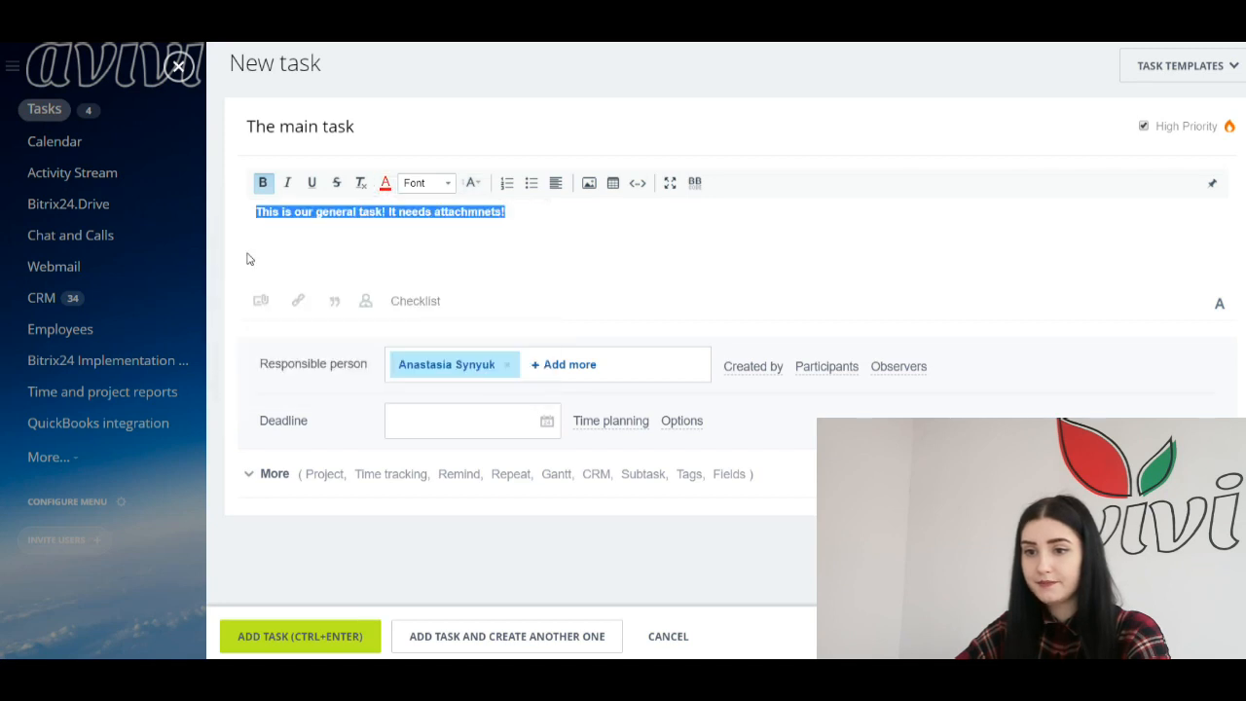
pyautogui.click(579, 231)
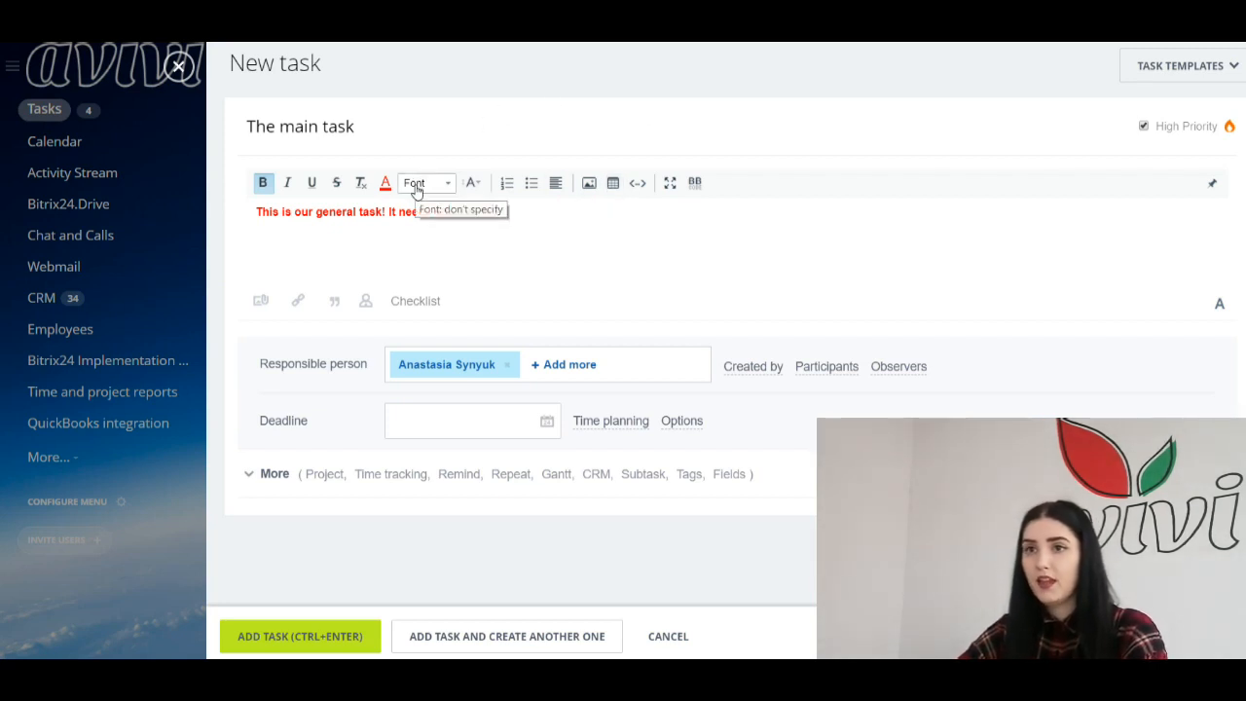
# Step: Attach the image 1042xiphone.jpg from the Bitrix24 files to the task
pyautogui.click(260, 303)
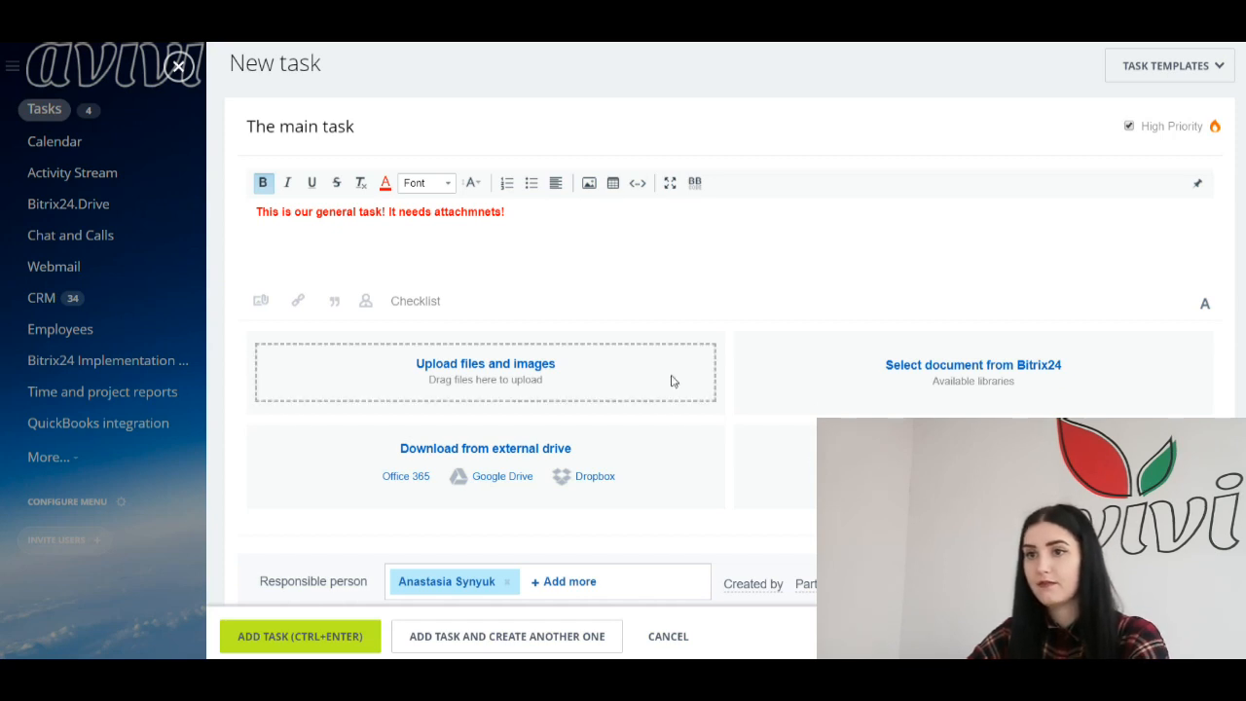
pyautogui.click(921, 365)
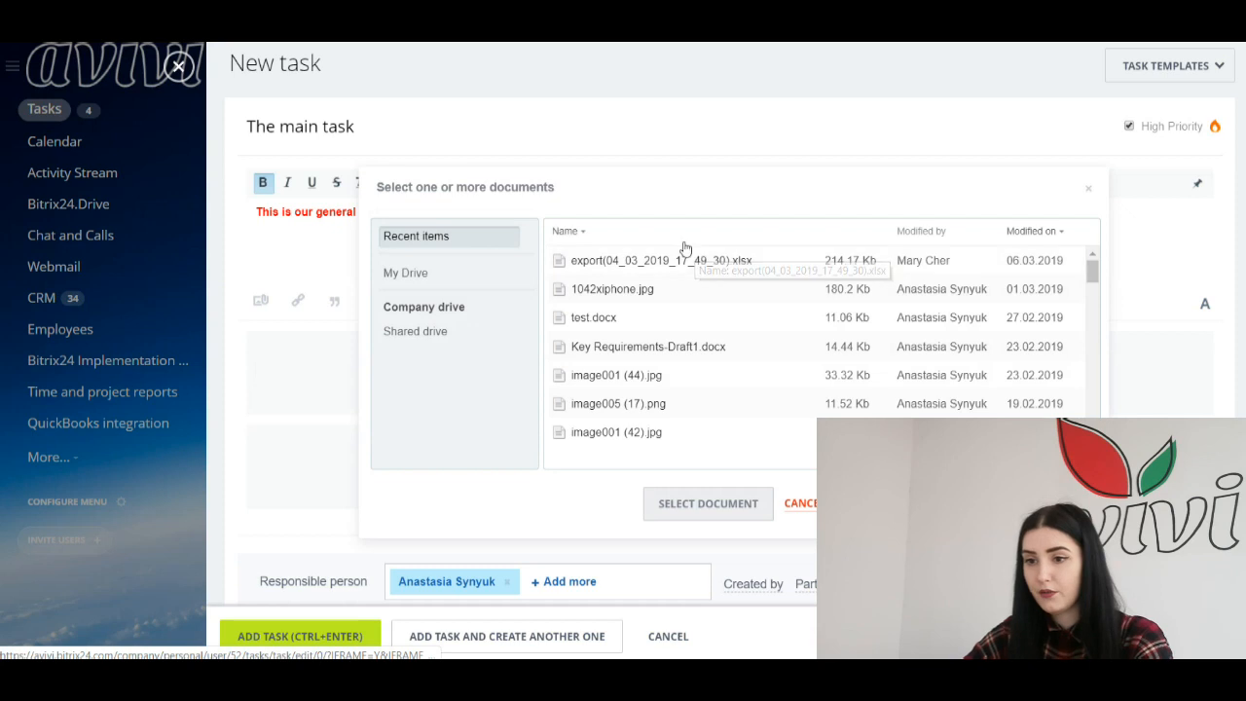
pyautogui.click(649, 304)
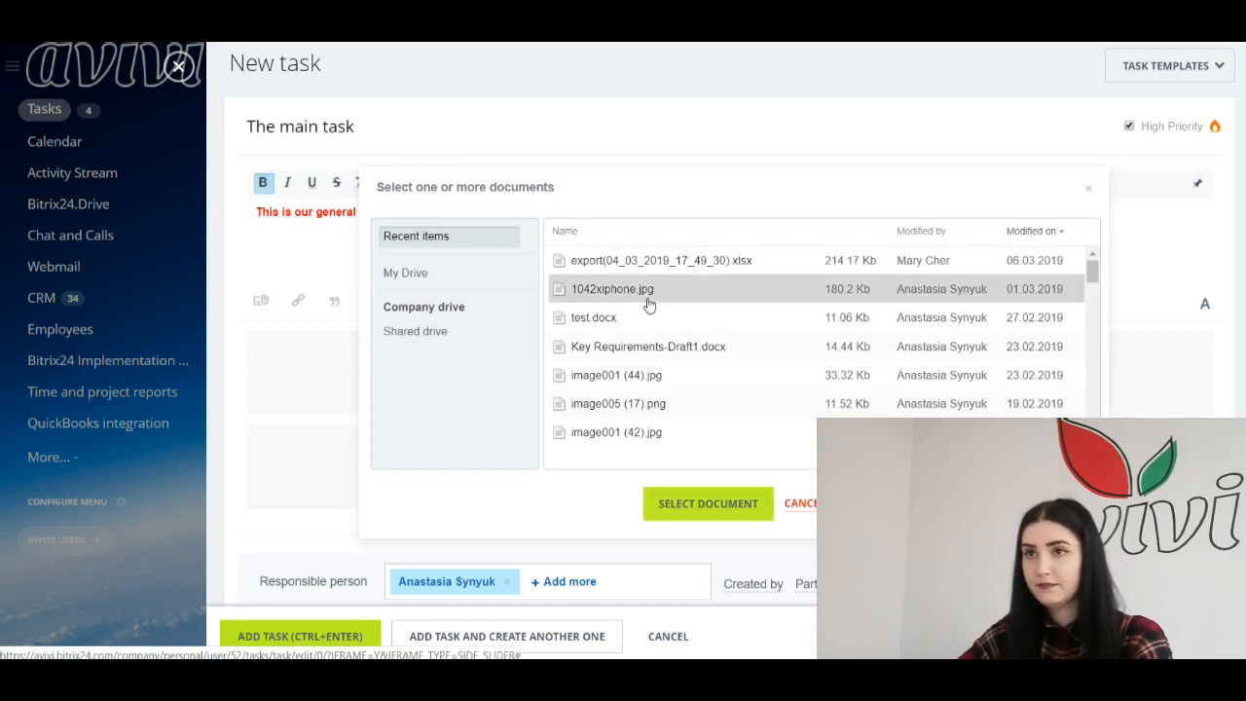
pyautogui.click(687, 504)
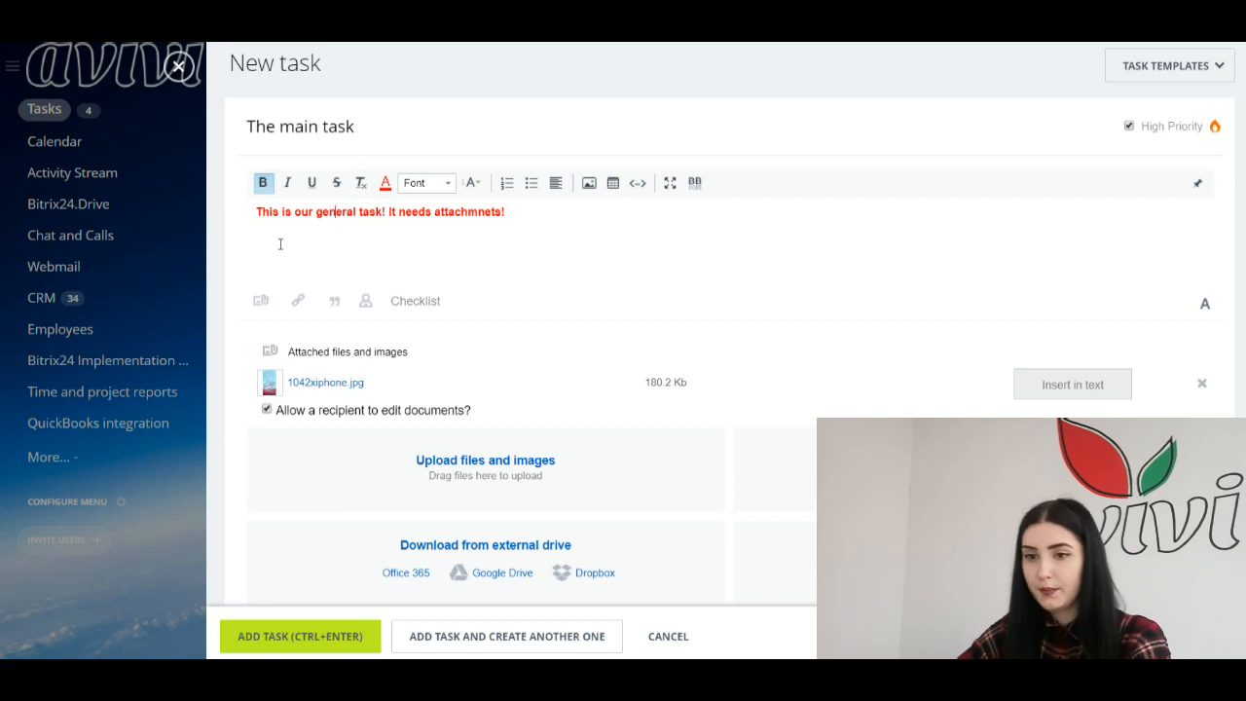
pyautogui.click(562, 230)
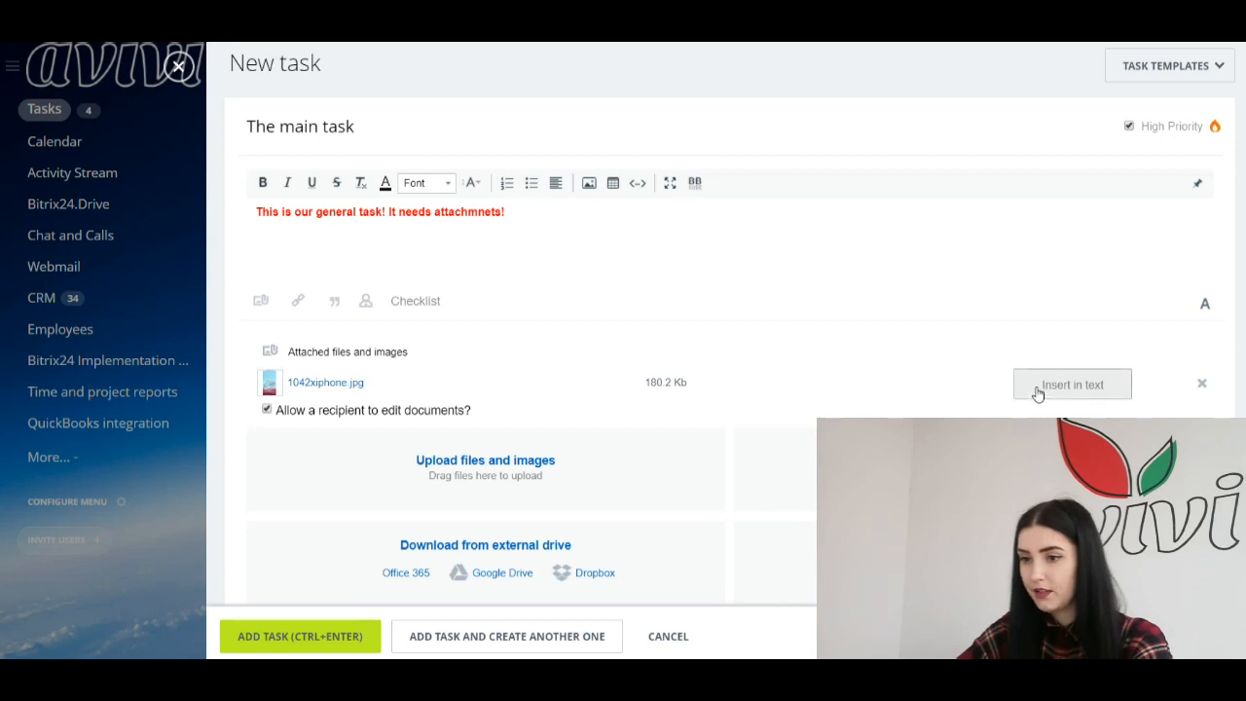
# Step: Embed the attached 1042xiphone.jpg image in the description below the red text
pyautogui.click(1072, 384)
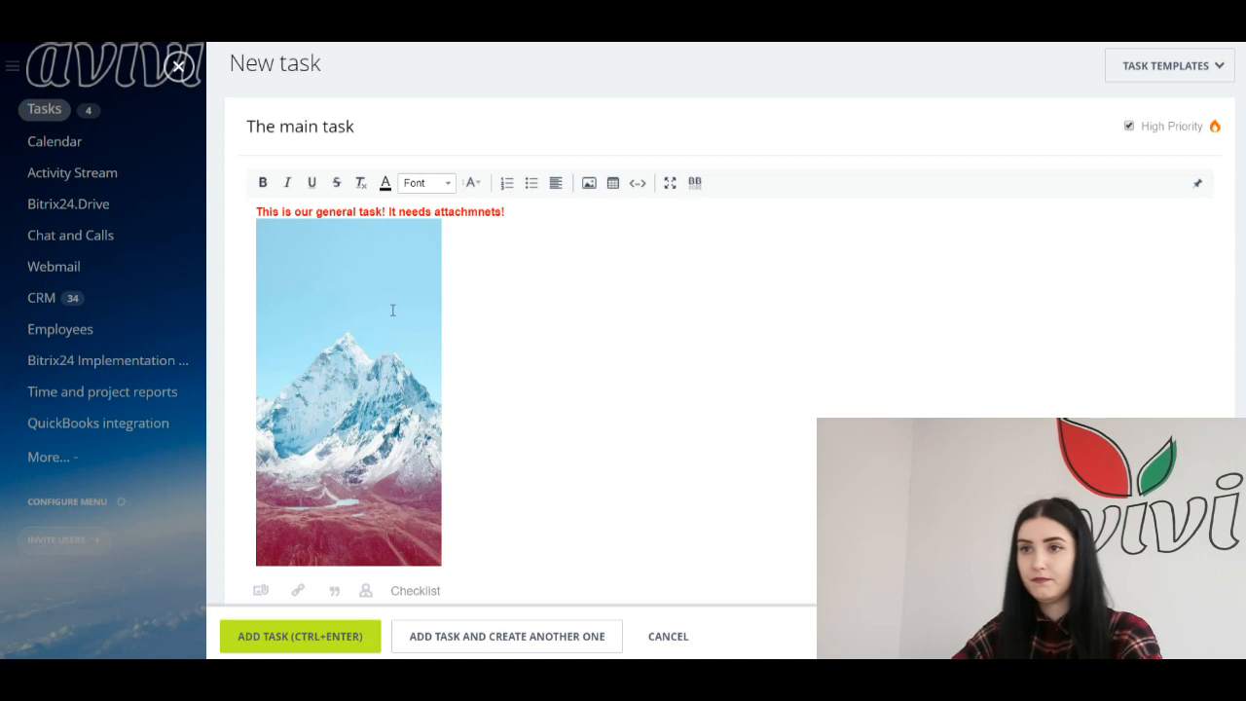
pyautogui.scroll(-3, 392, 310)
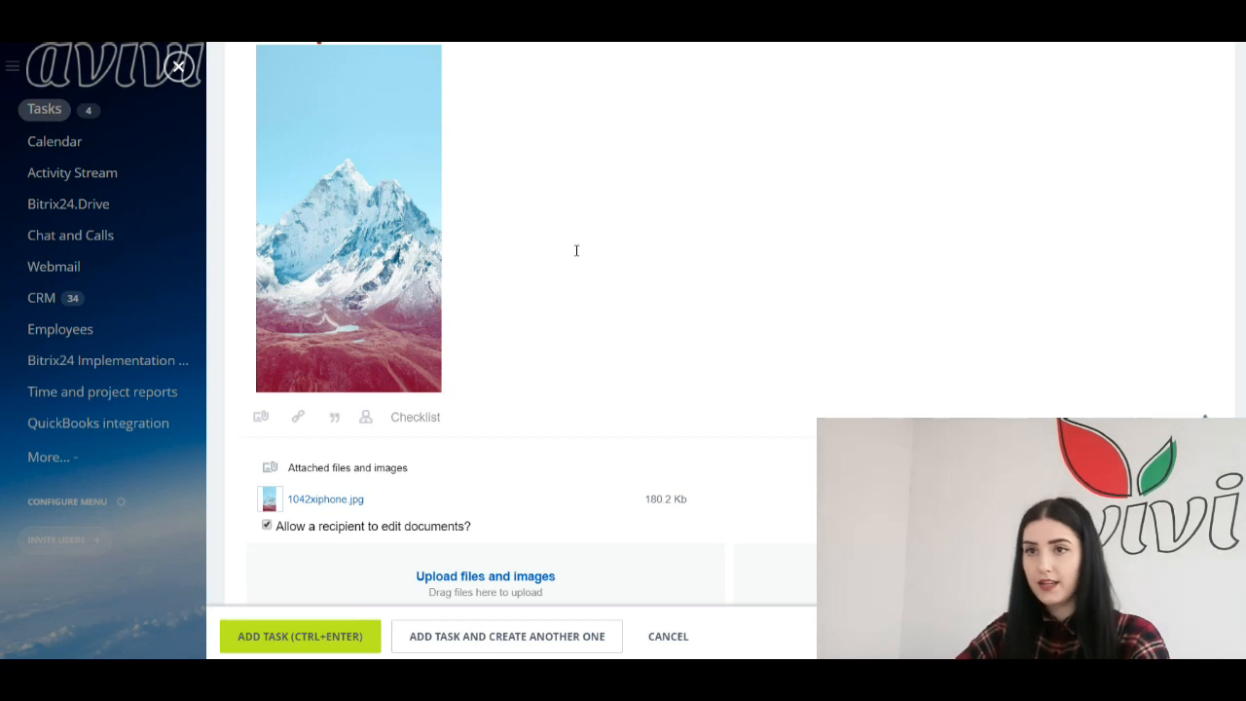
pyautogui.scroll(-4, 577, 250)
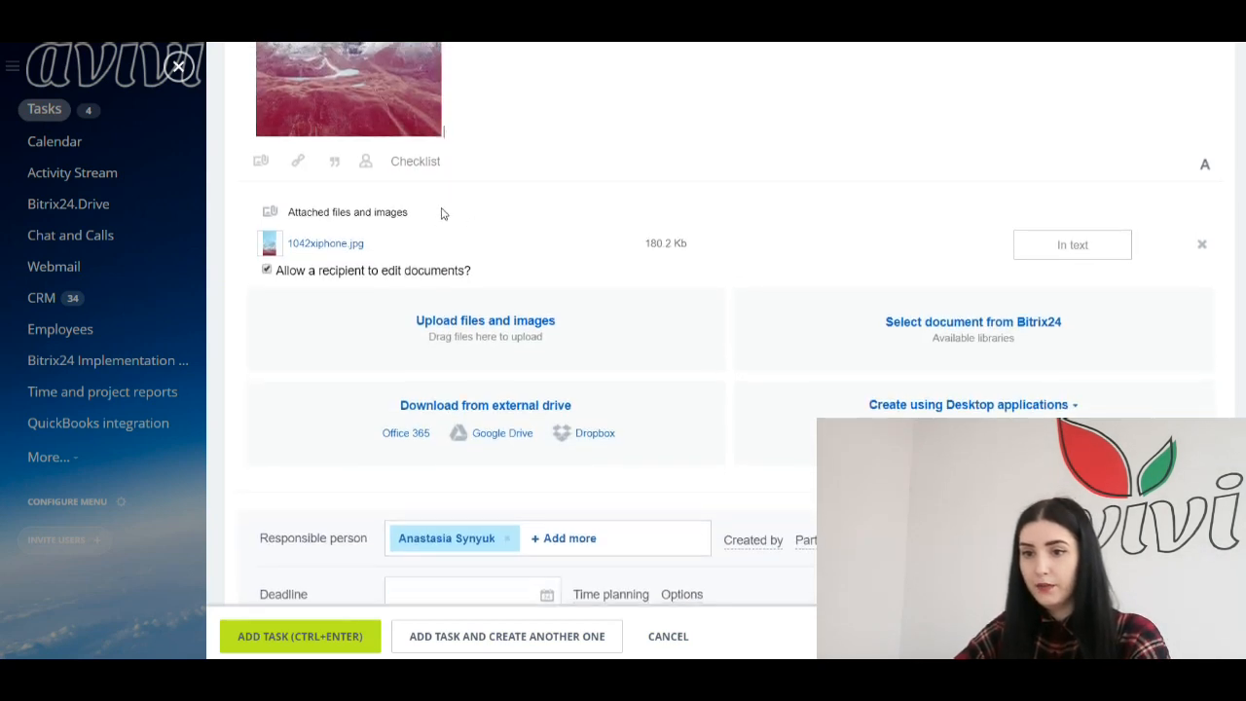
pyautogui.scroll(1, 441, 213)
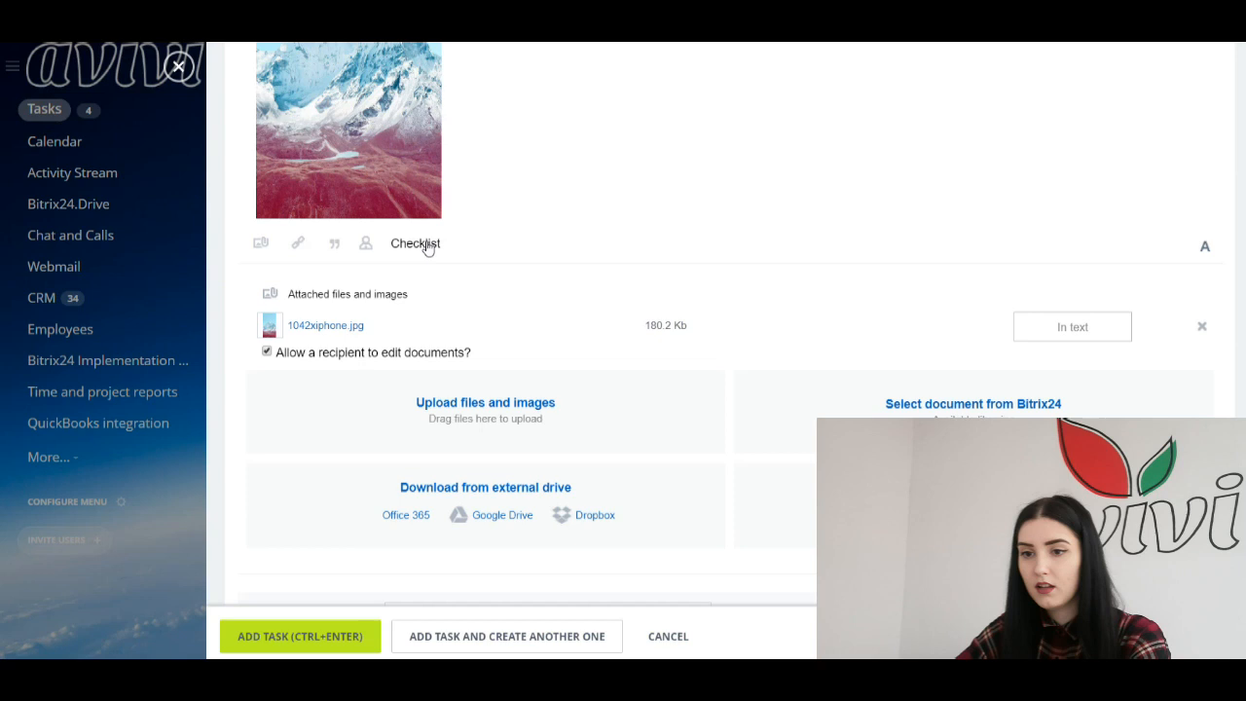
pyautogui.scroll(-2, 467, 277)
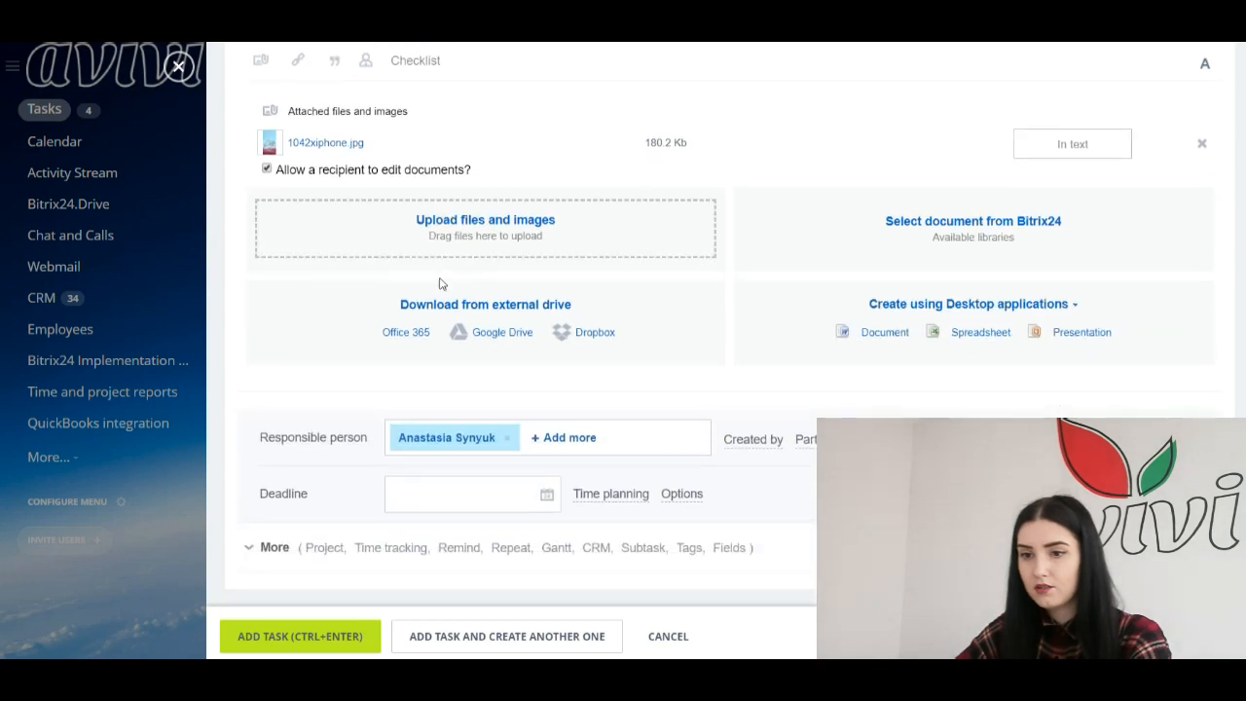
pyautogui.scroll(2, 437, 282)
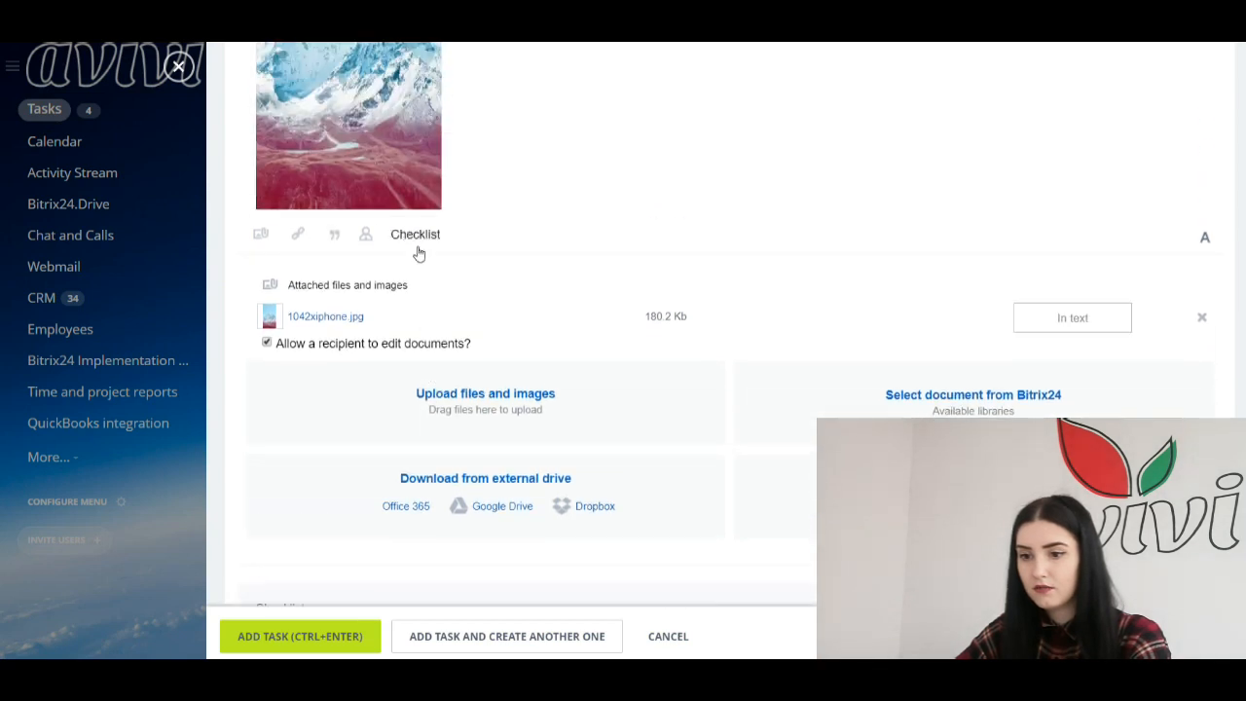
# Step: Add a checklist with items 'Create a task', 'Show checklist' and 'Mark all'
pyautogui.click(416, 236)
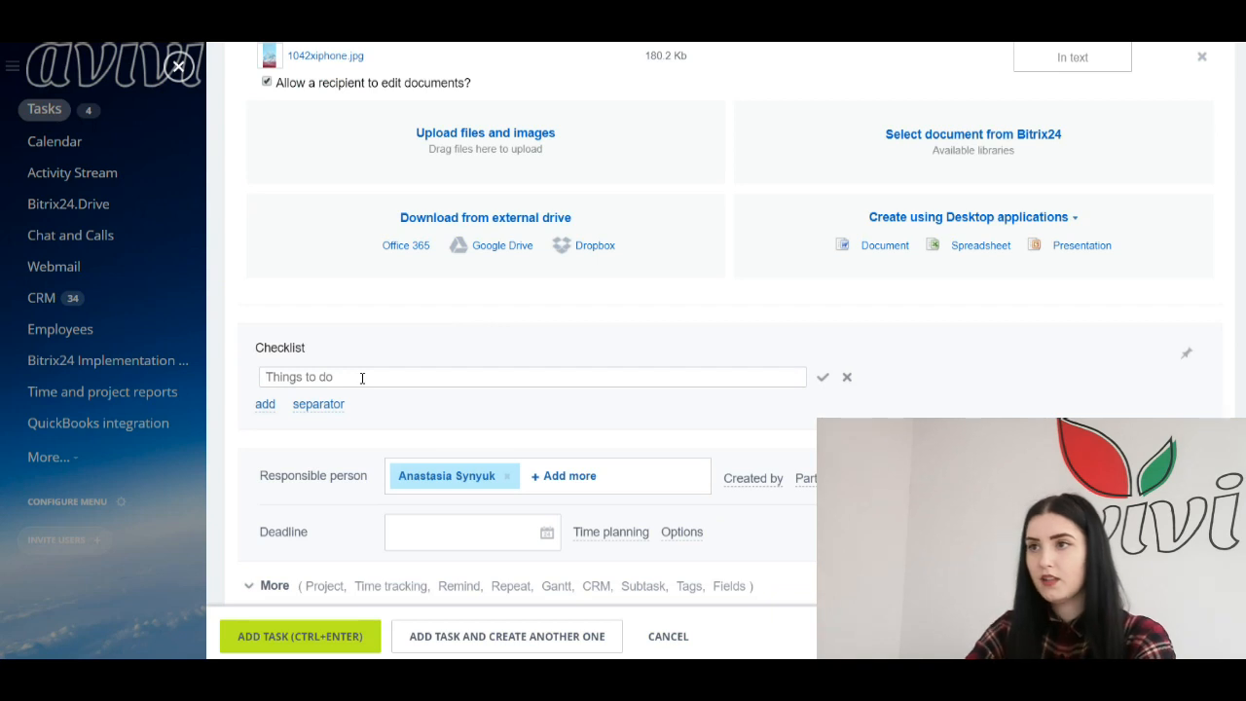
pyautogui.write('Cr')
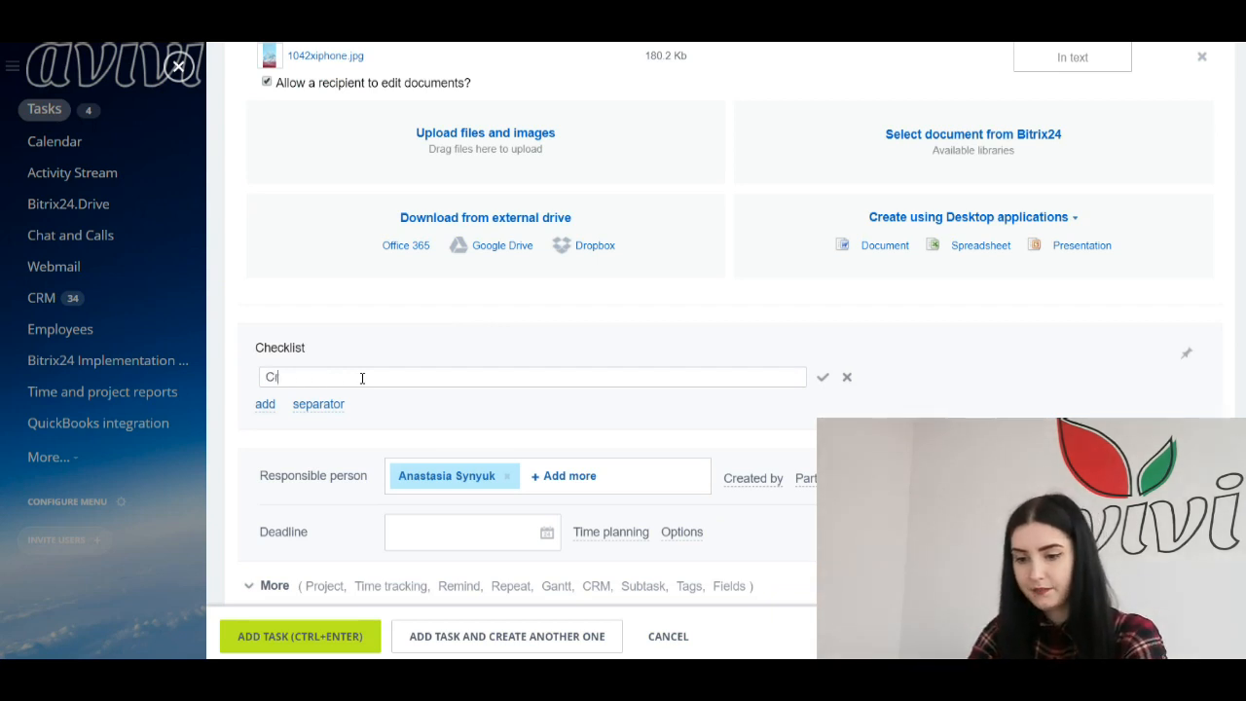
pyautogui.write('eate a task')
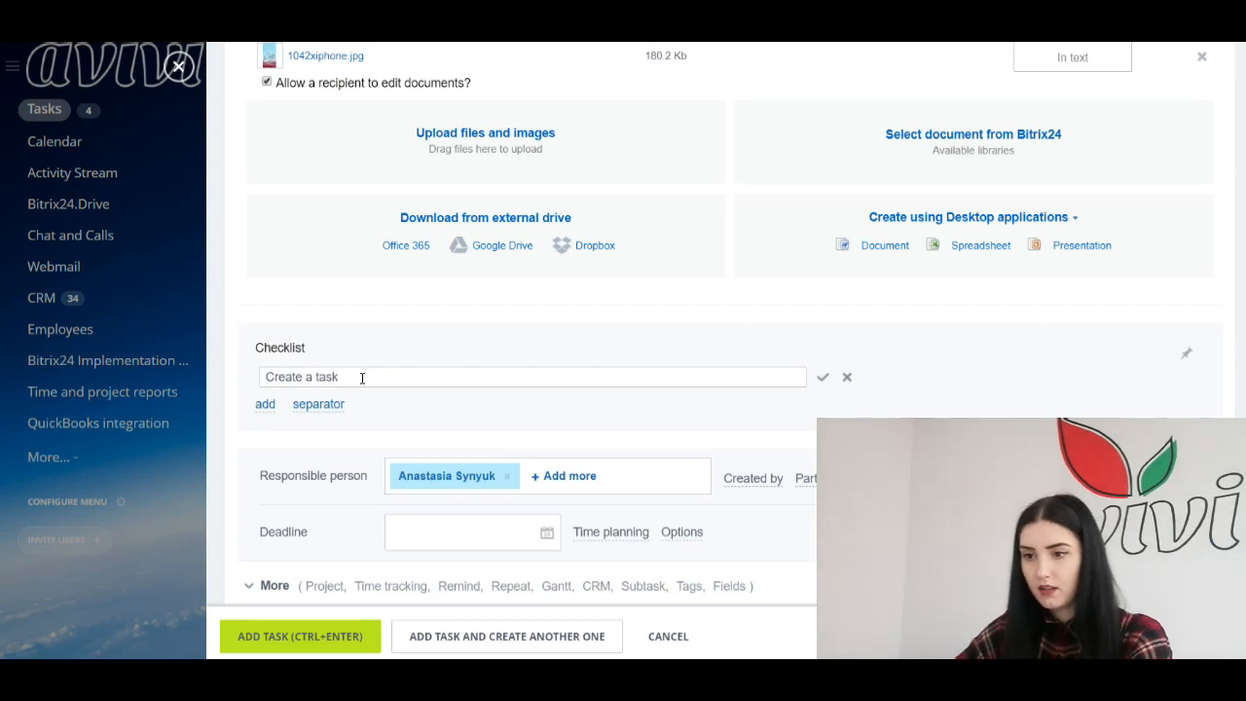
pyautogui.click(264, 403)
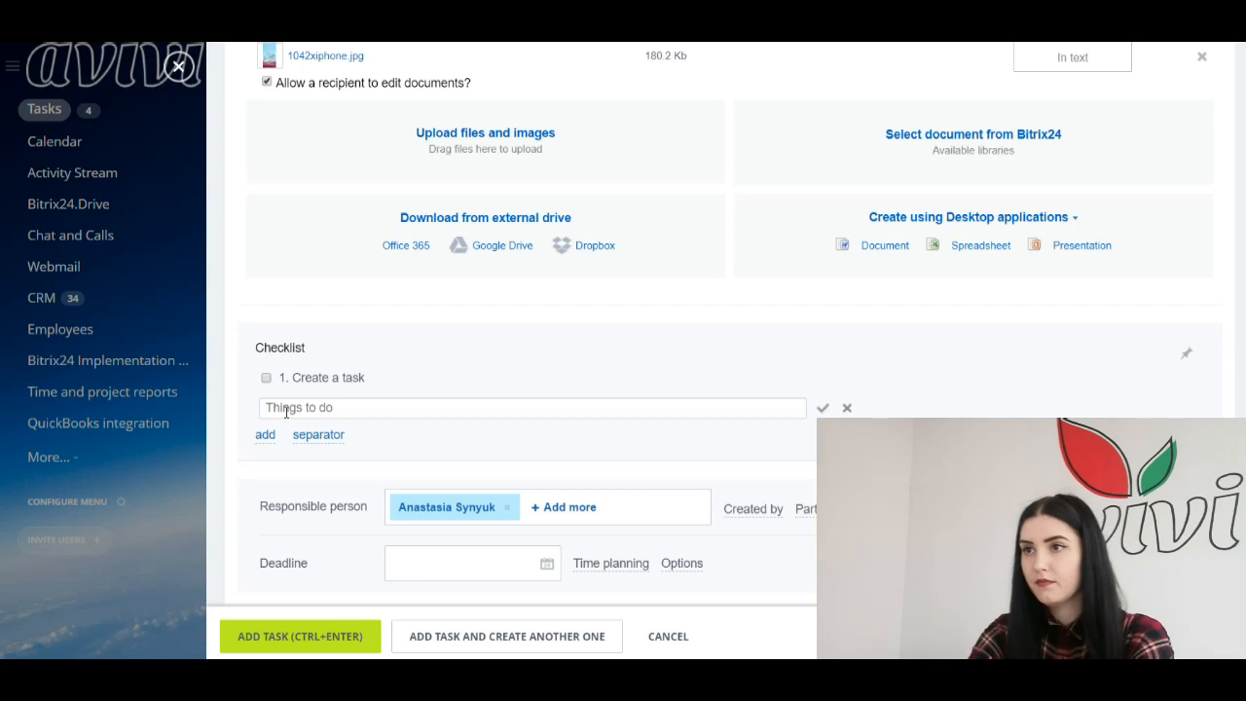
pyautogui.write('Show che')
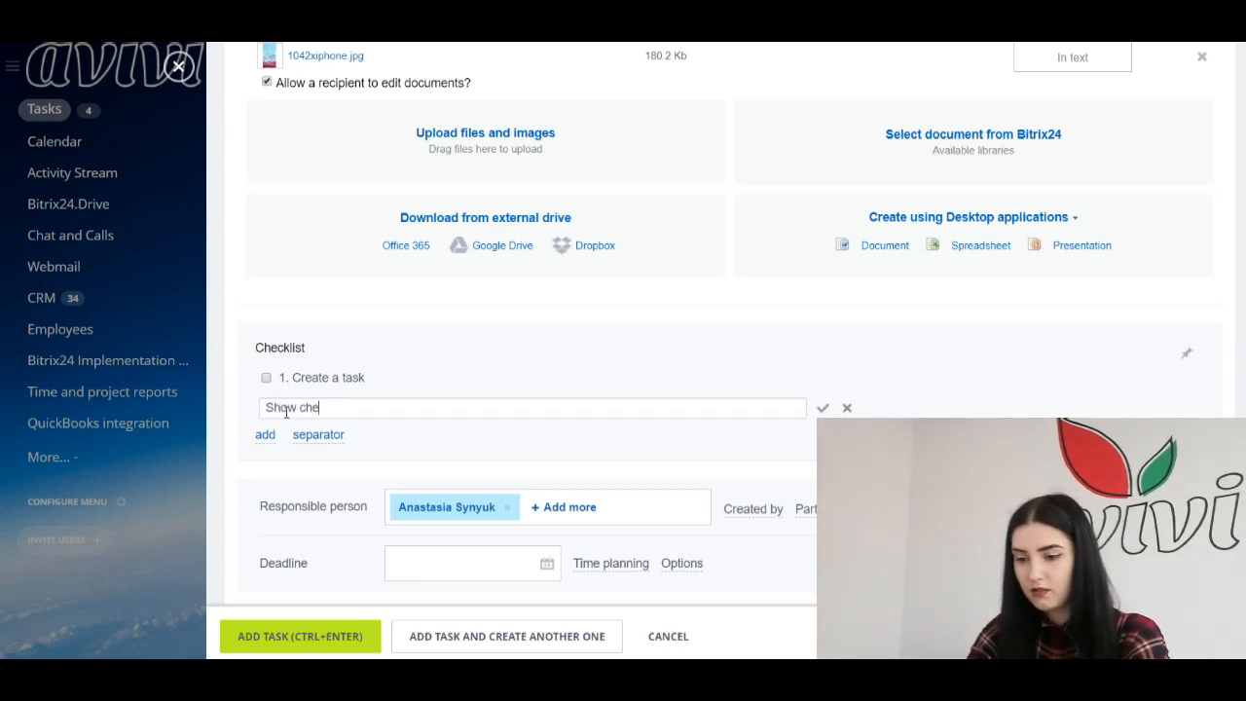
pyautogui.write('cklist')
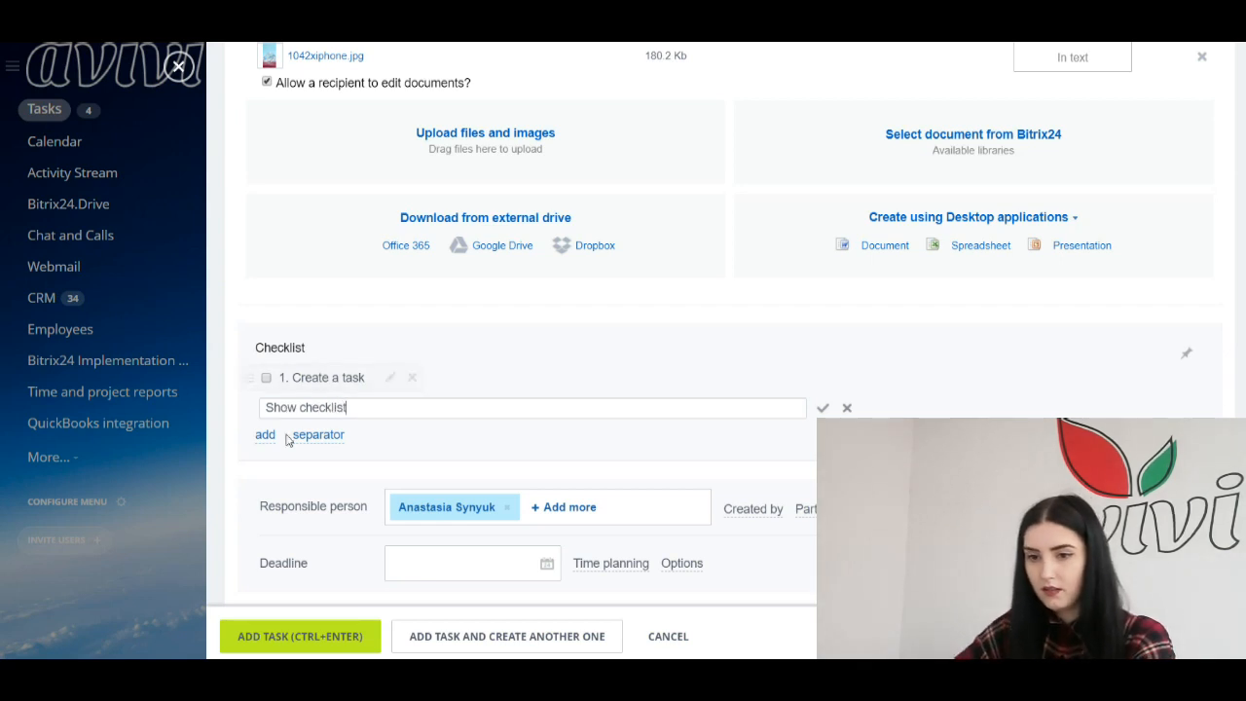
pyautogui.click(267, 437)
pyautogui.write('Mark all')
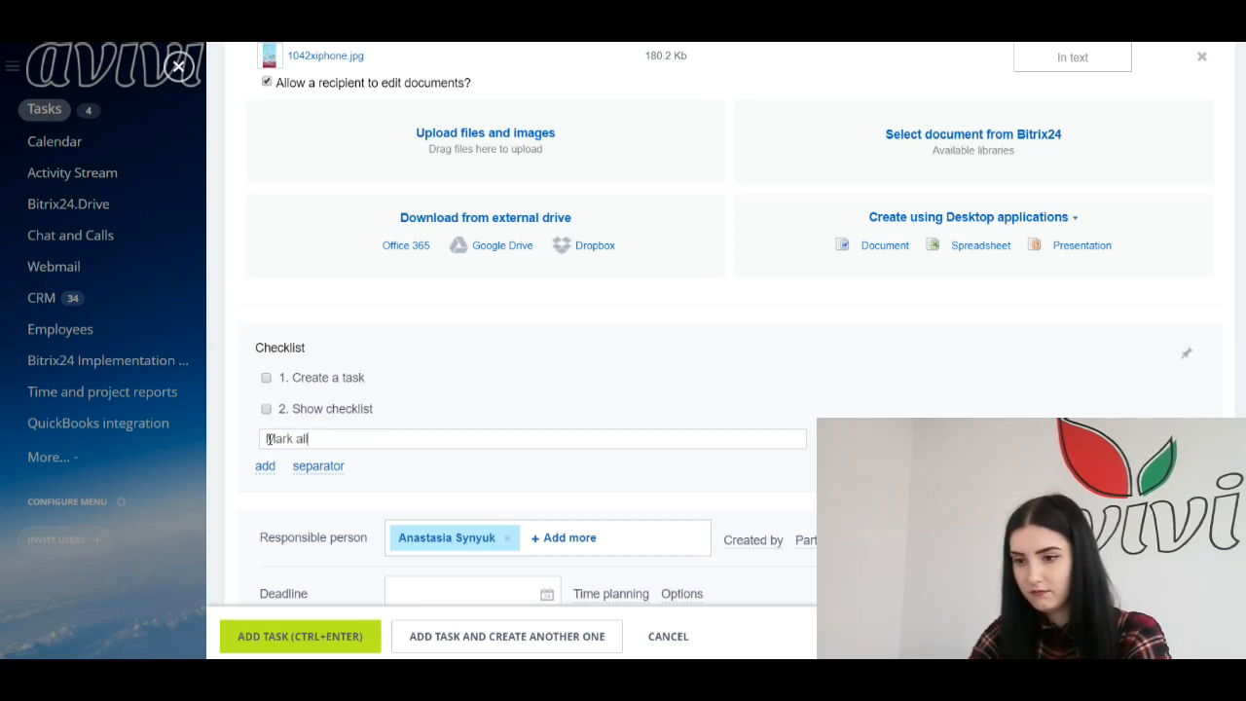
pyautogui.press('Return')
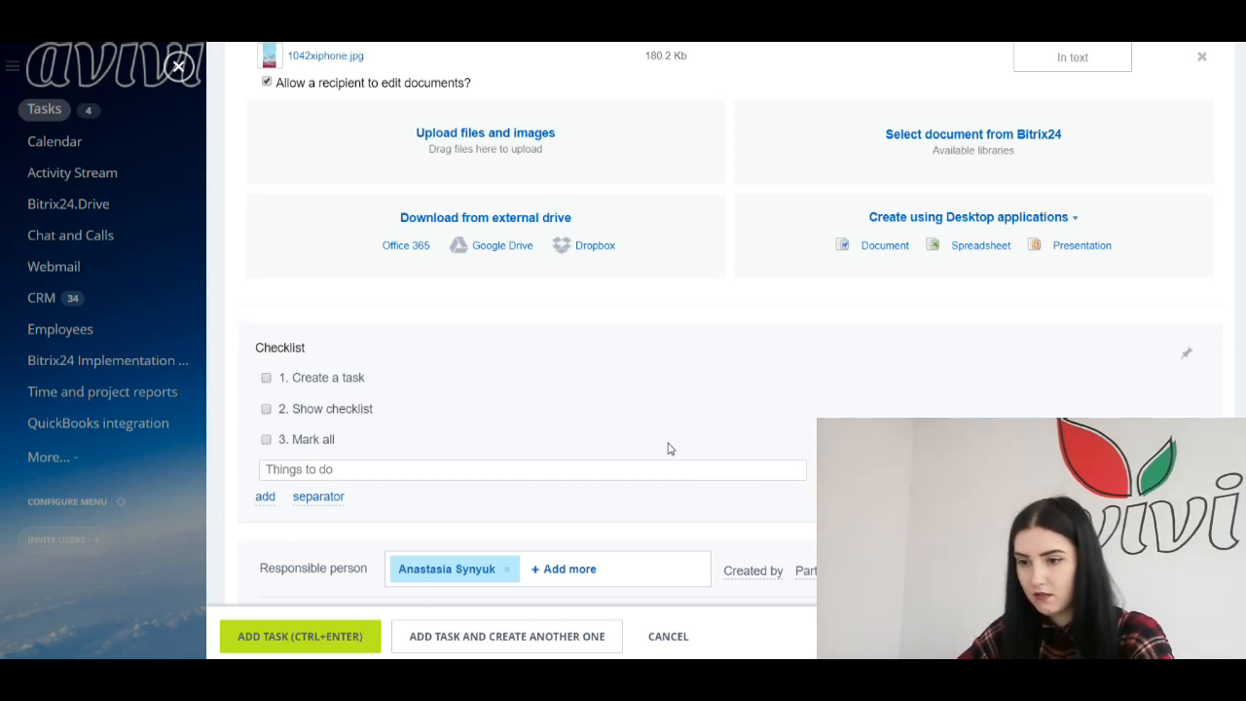
pyautogui.scroll(-1, 668, 445)
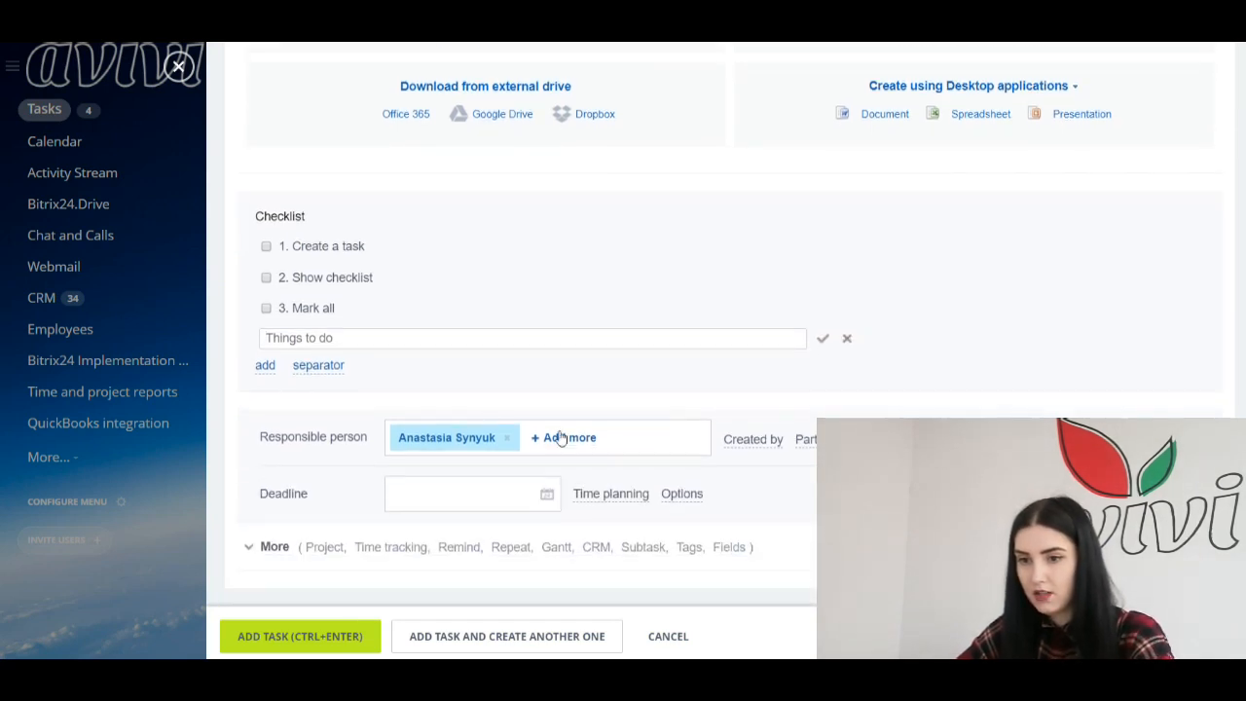
# Step: Tick off all three checklist items, re-ticking 'Create a task' after unticking it
pyautogui.click(265, 247)
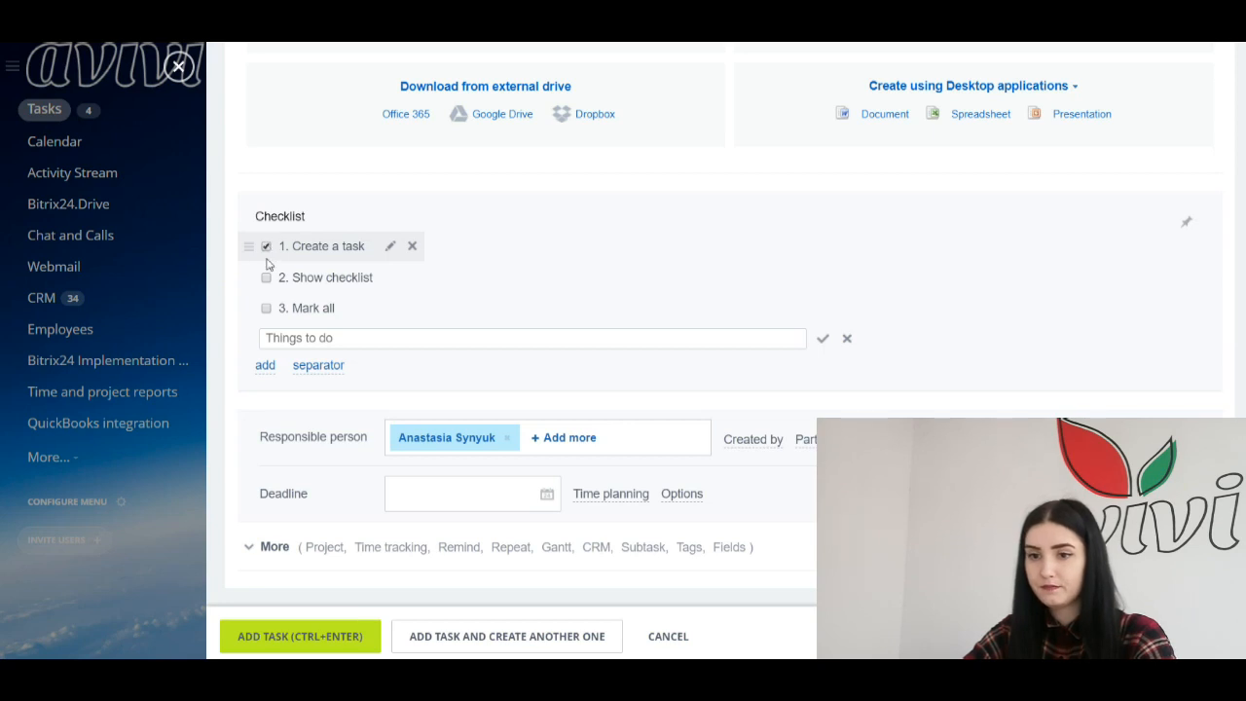
pyautogui.click(266, 278)
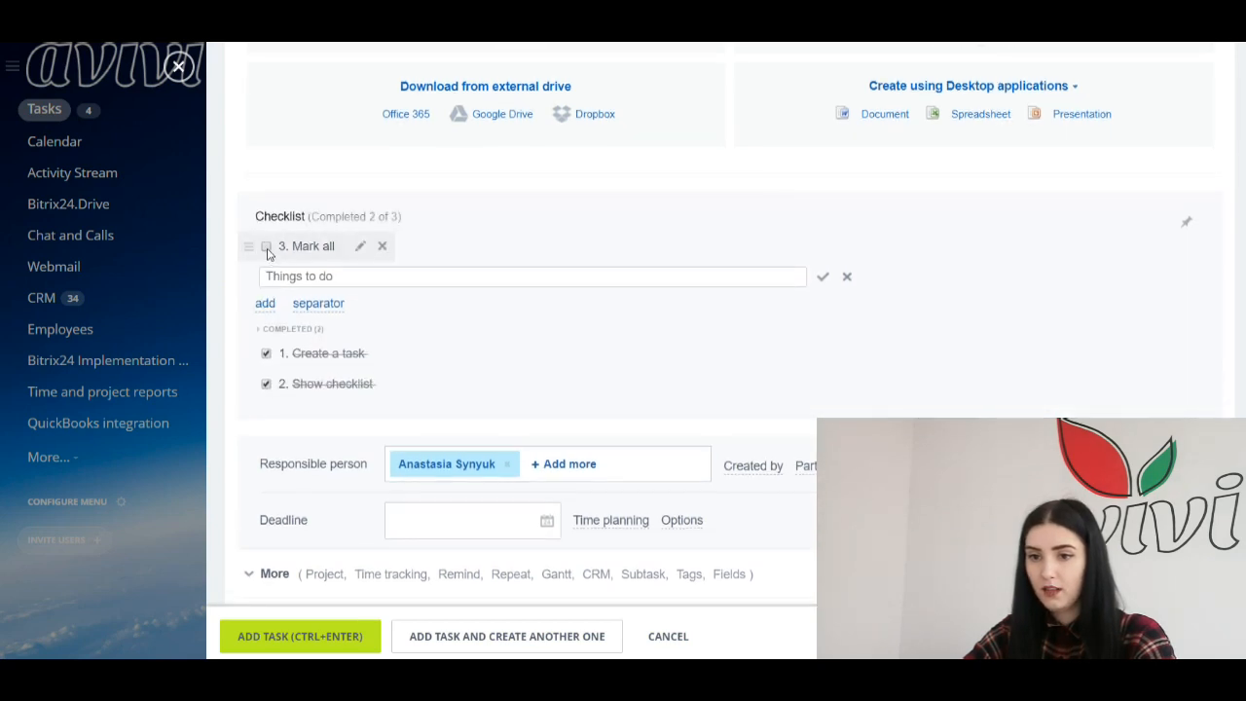
pyautogui.click(267, 248)
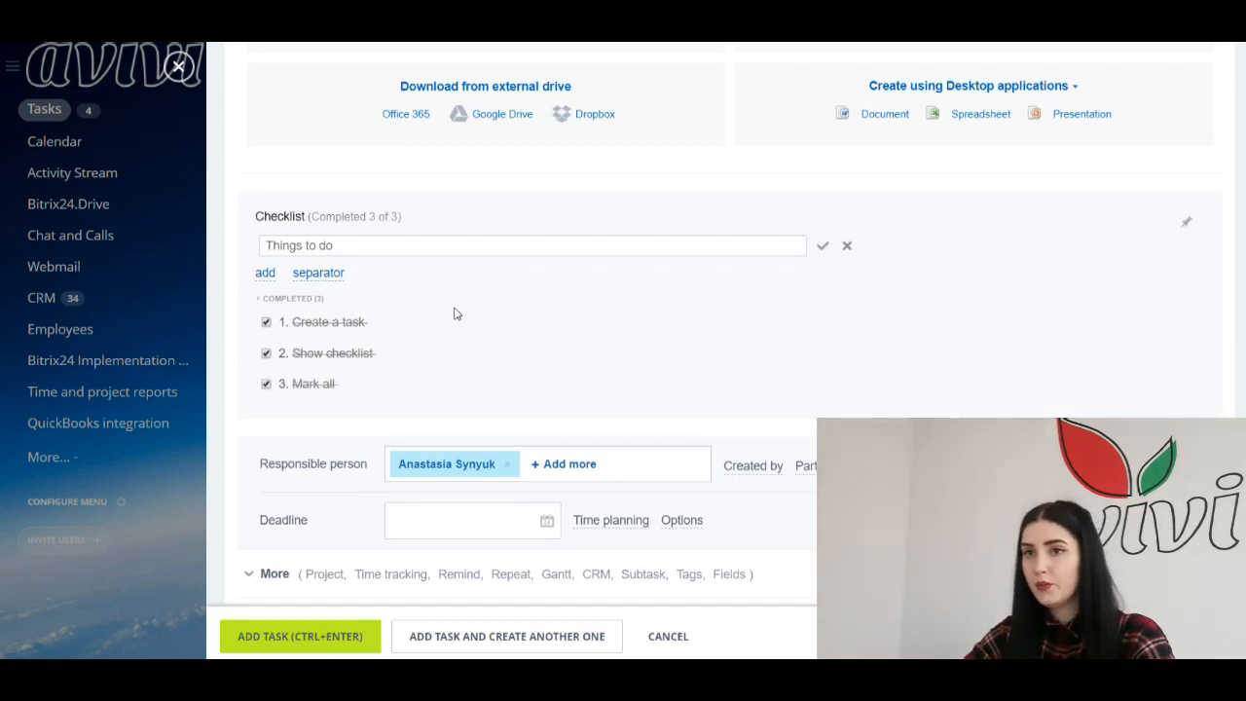
pyautogui.click(266, 322)
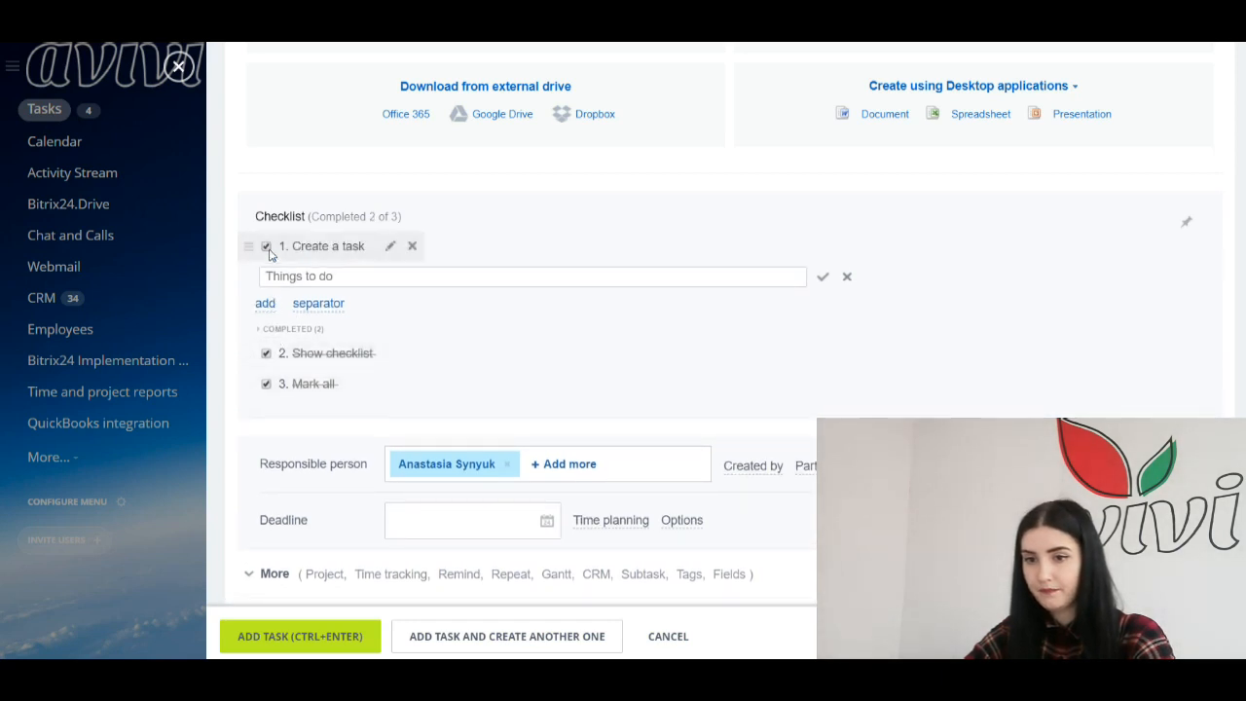
pyautogui.click(266, 247)
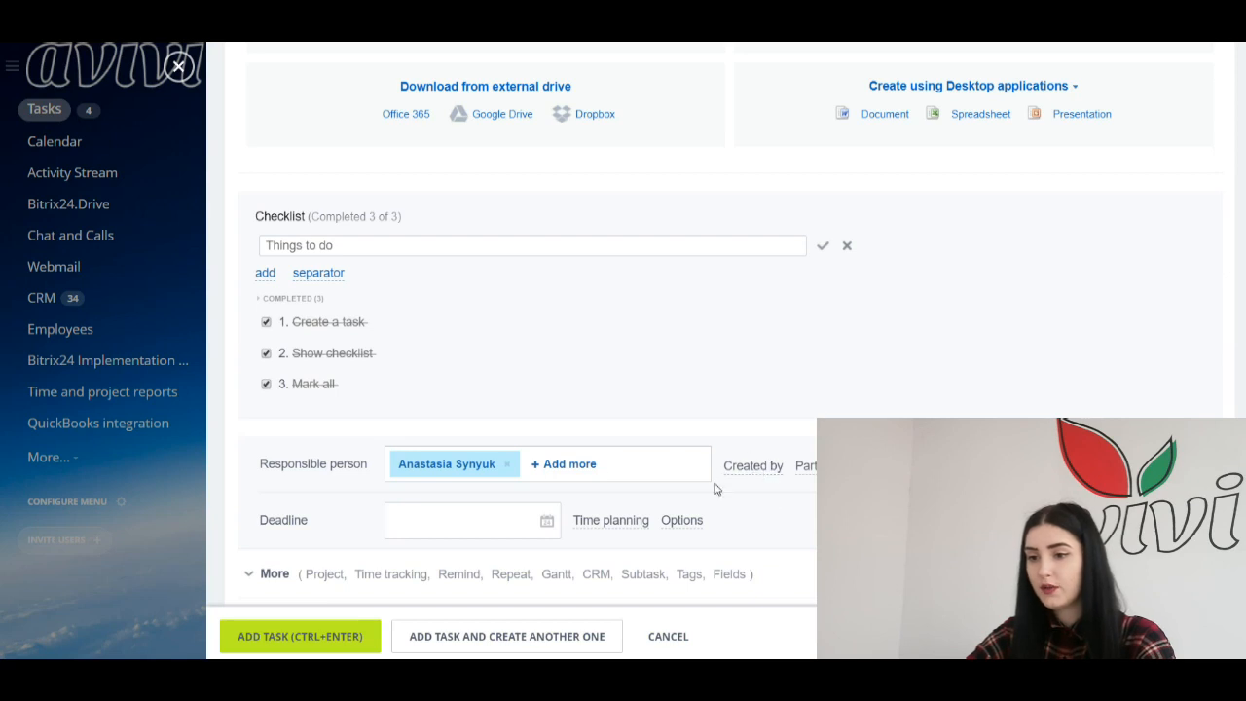
# Step: Show the Created by, Participants and Observers rows on the task form
pyautogui.click(763, 471)
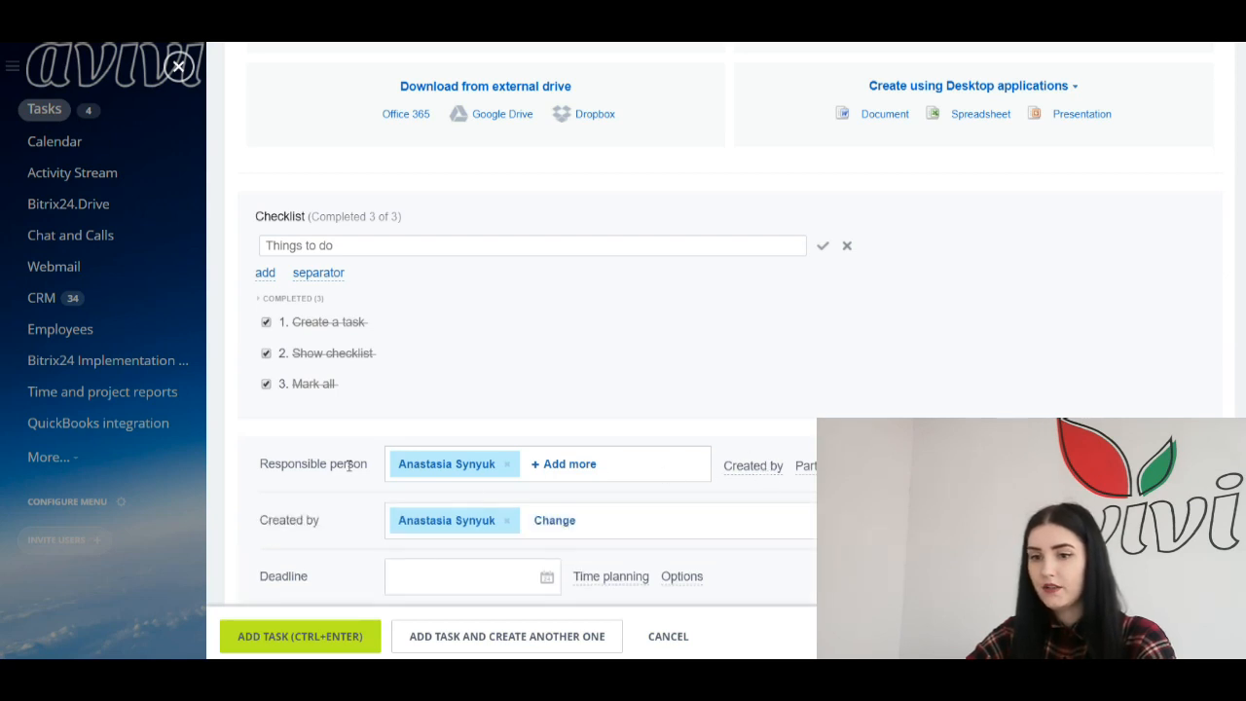
pyautogui.click(808, 468)
pyautogui.scroll(-1, 364, 497)
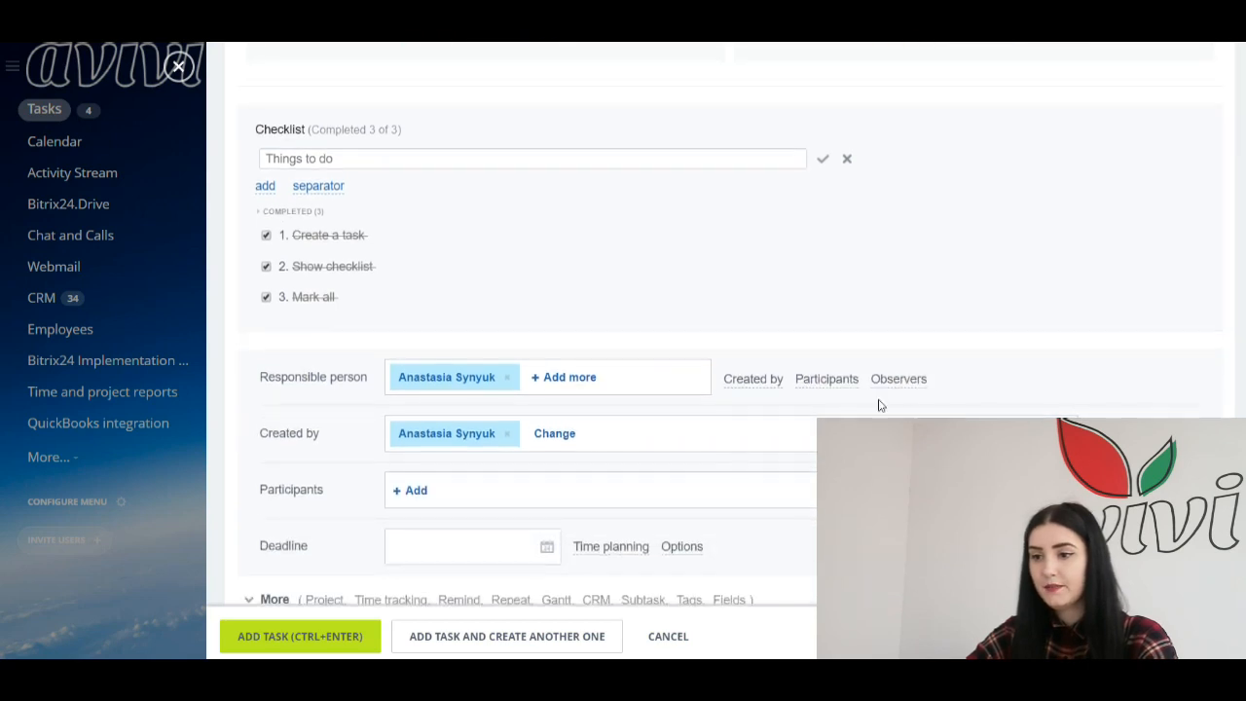
pyautogui.click(908, 380)
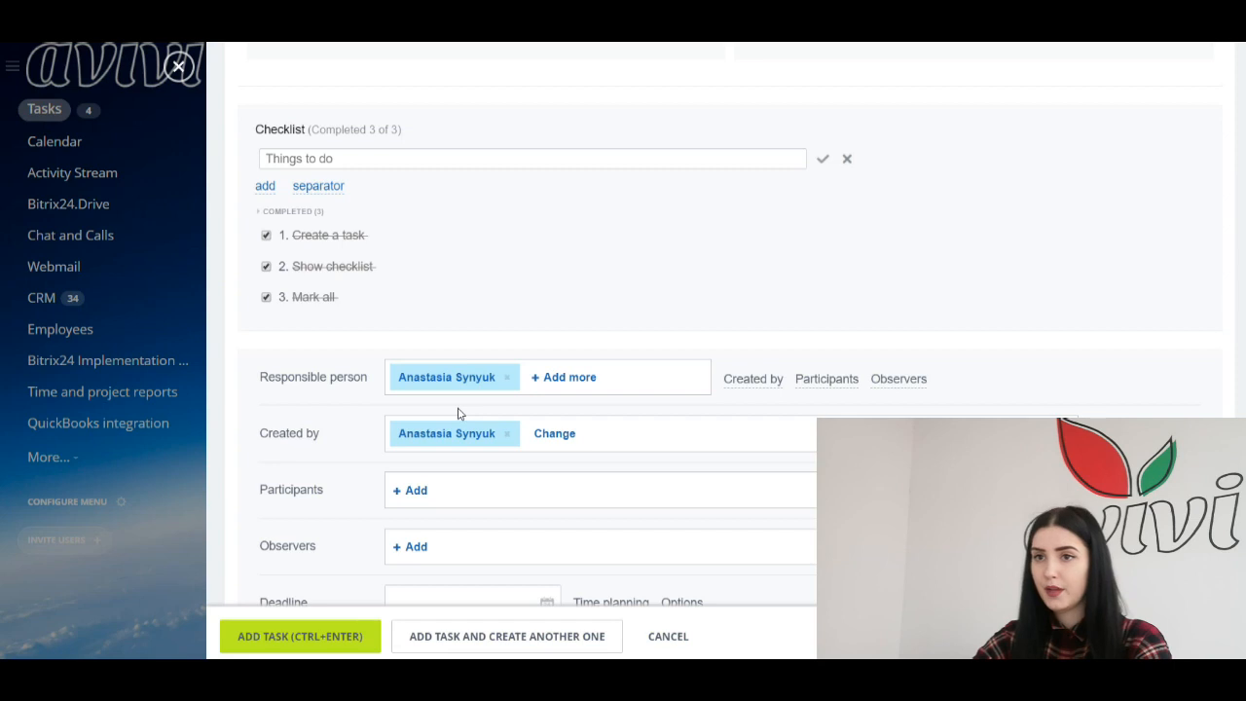
# Step: Replace the task's creator with a different colleague
pyautogui.click(509, 438)
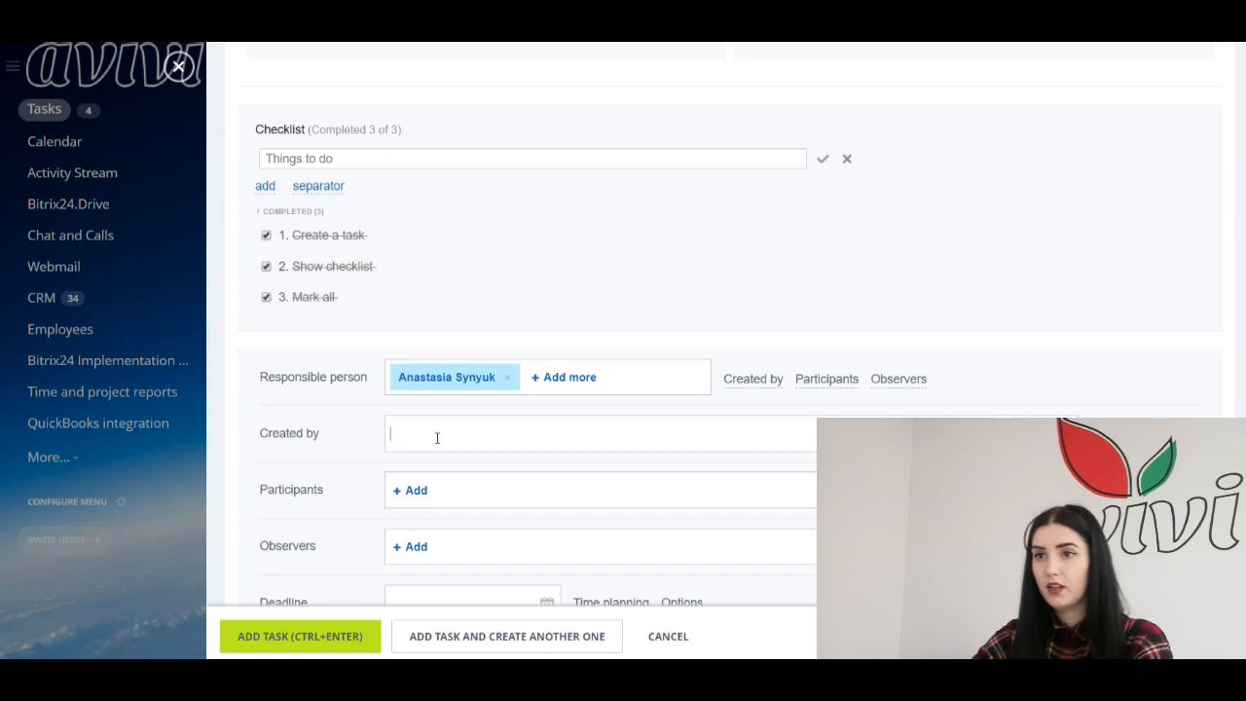
pyautogui.click(437, 438)
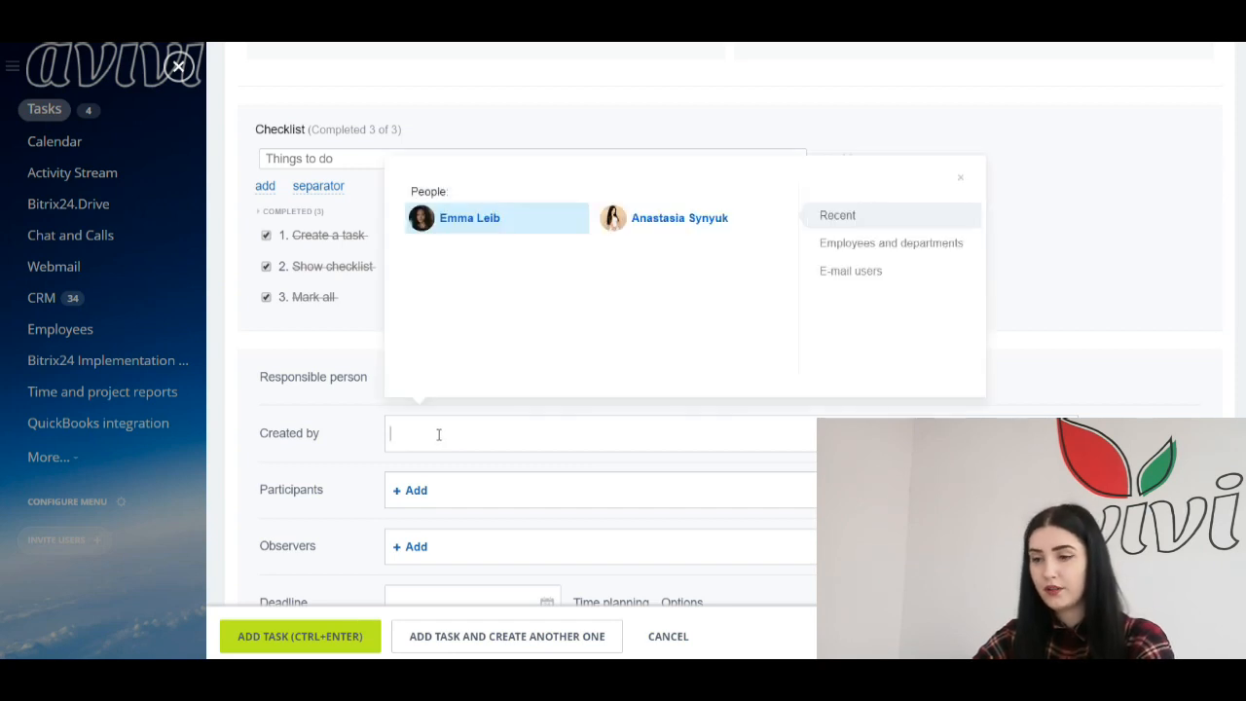
pyautogui.click(519, 226)
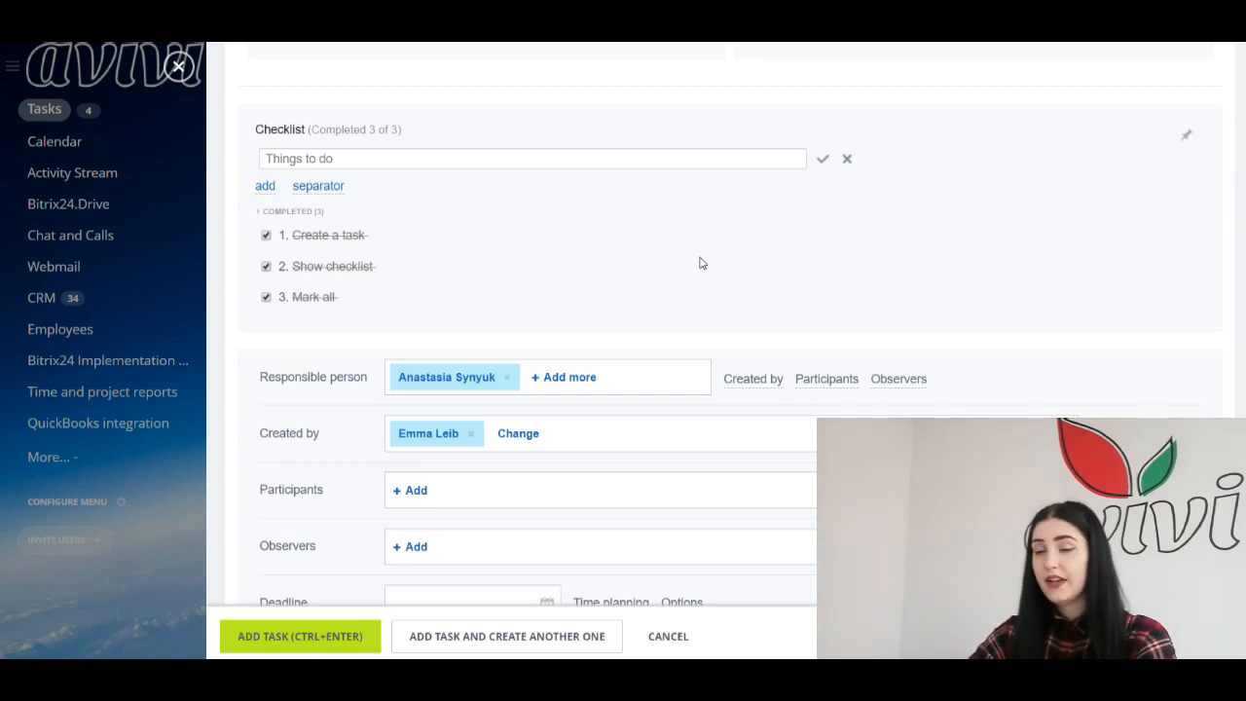
# Step: Add that same colleague as a task participant
pyautogui.click(815, 381)
pyautogui.click(819, 384)
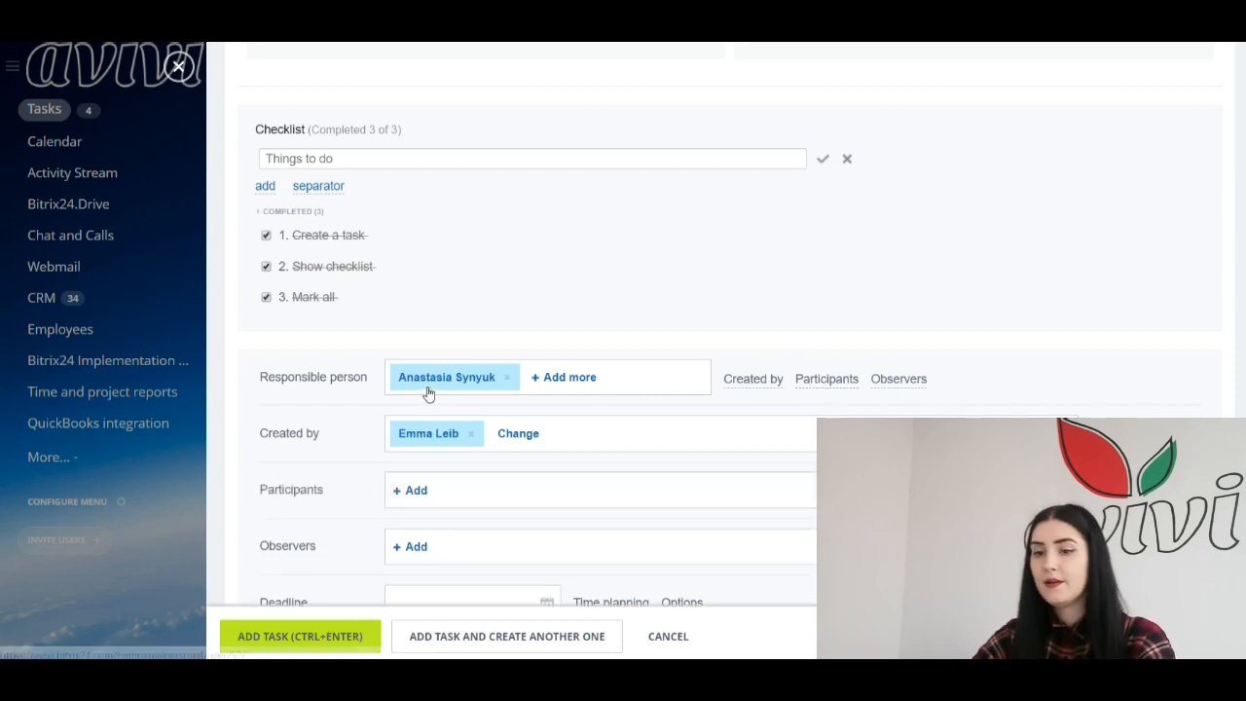
pyautogui.click(416, 492)
pyautogui.click(487, 274)
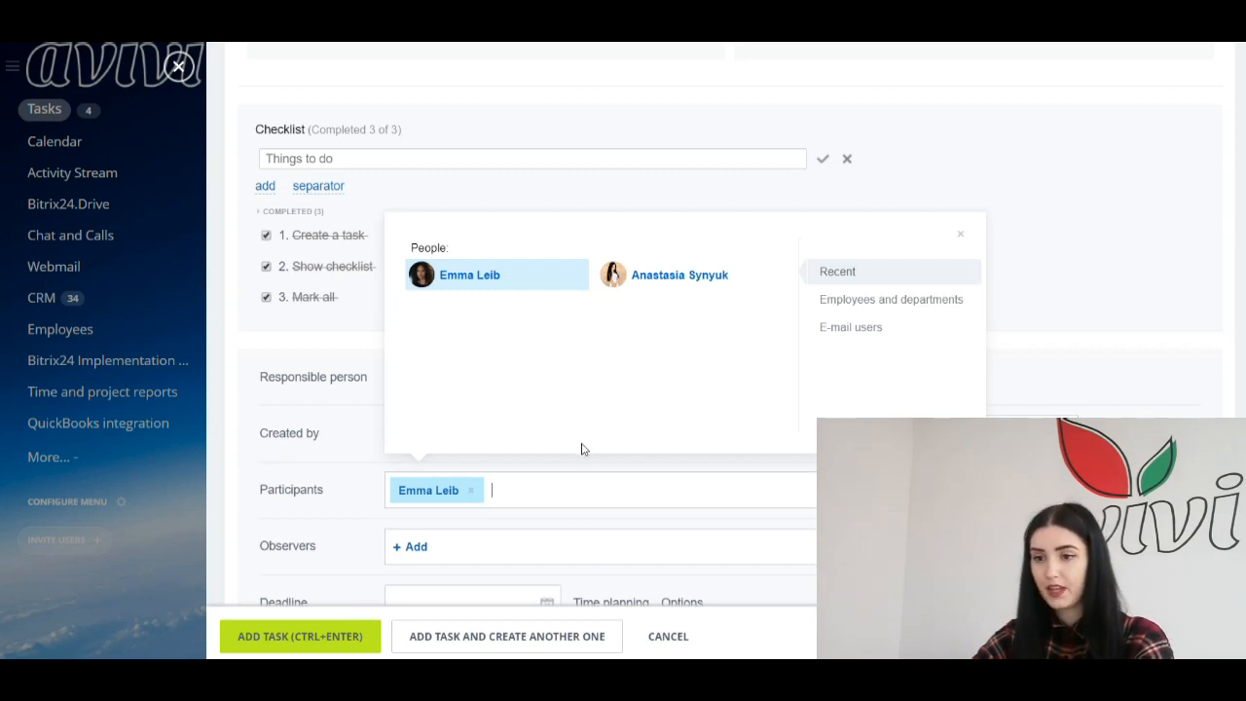
pyautogui.click(575, 481)
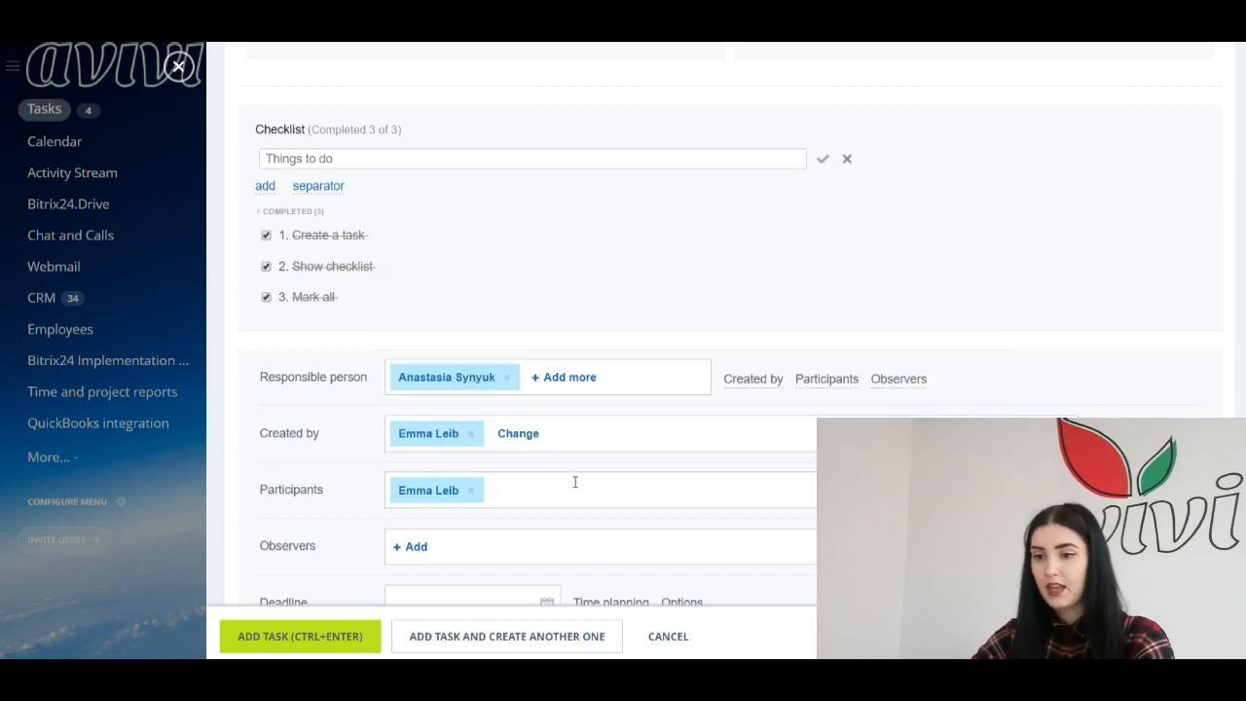
pyautogui.click(893, 382)
pyautogui.click(893, 381)
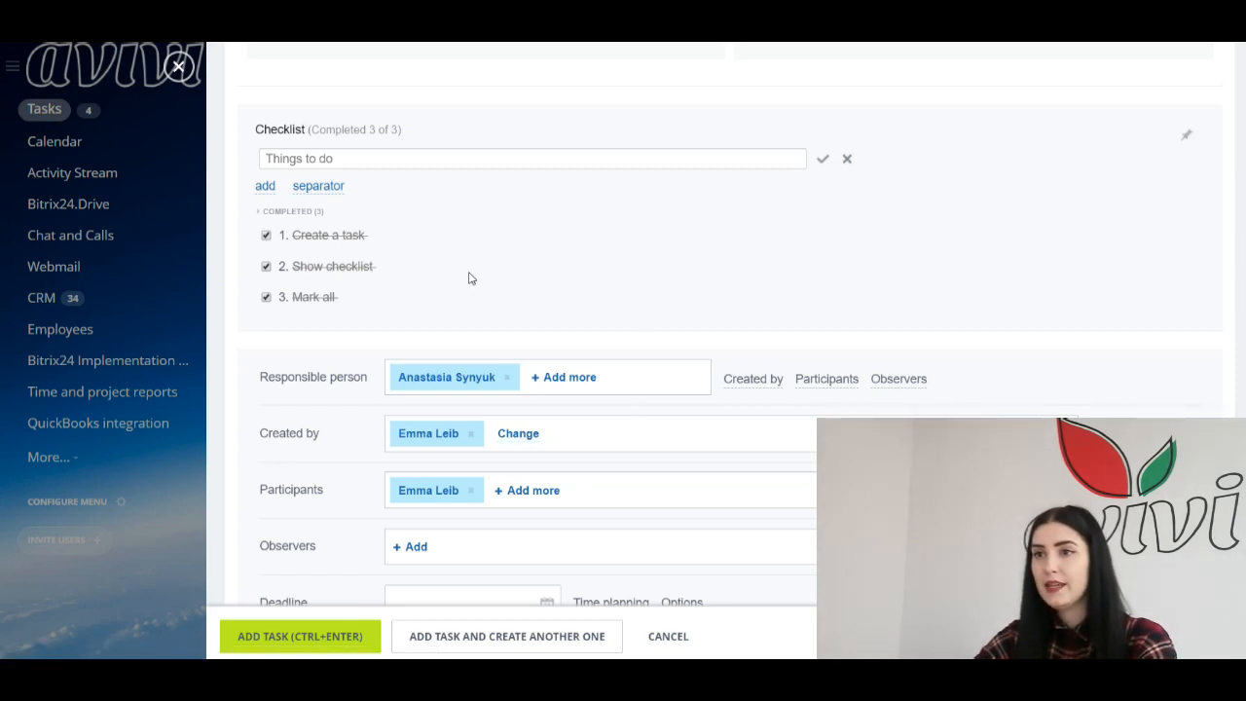
# Step: Add an external user as the task's observer by entering their e-mail address
pyautogui.scroll(-1, 475, 350)
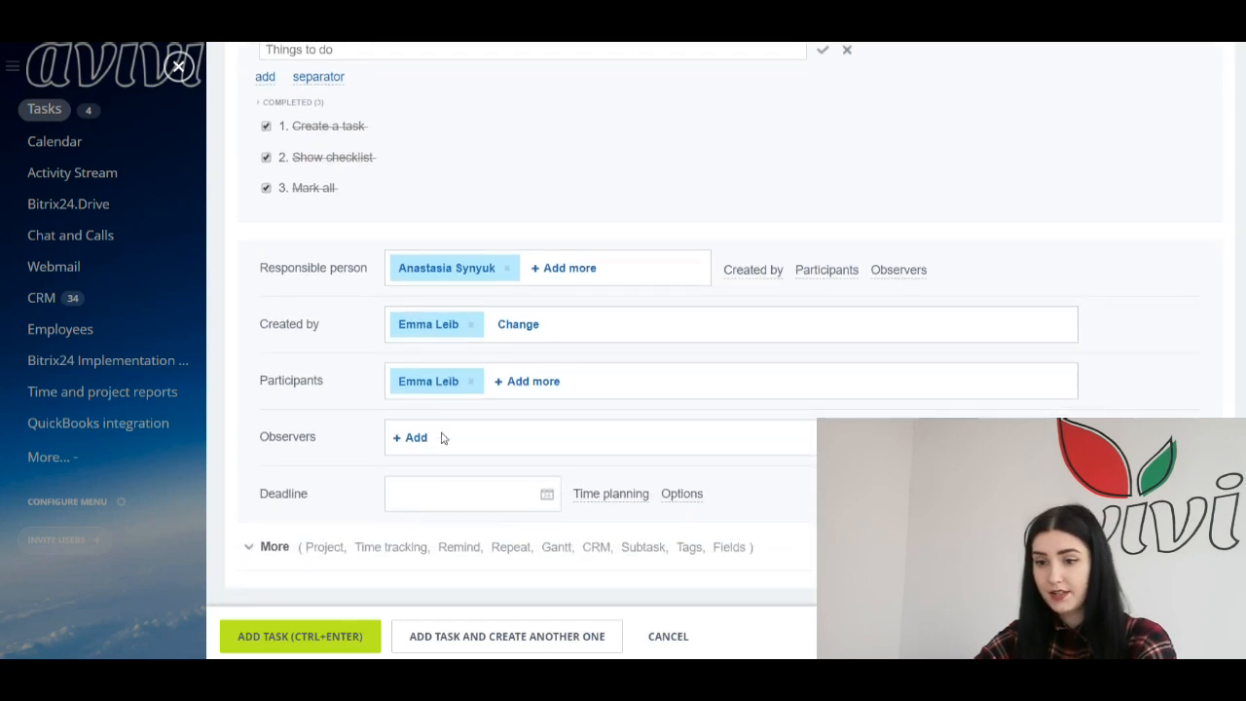
pyautogui.moveTo(400, 443); pyautogui.dragTo(411, 443)
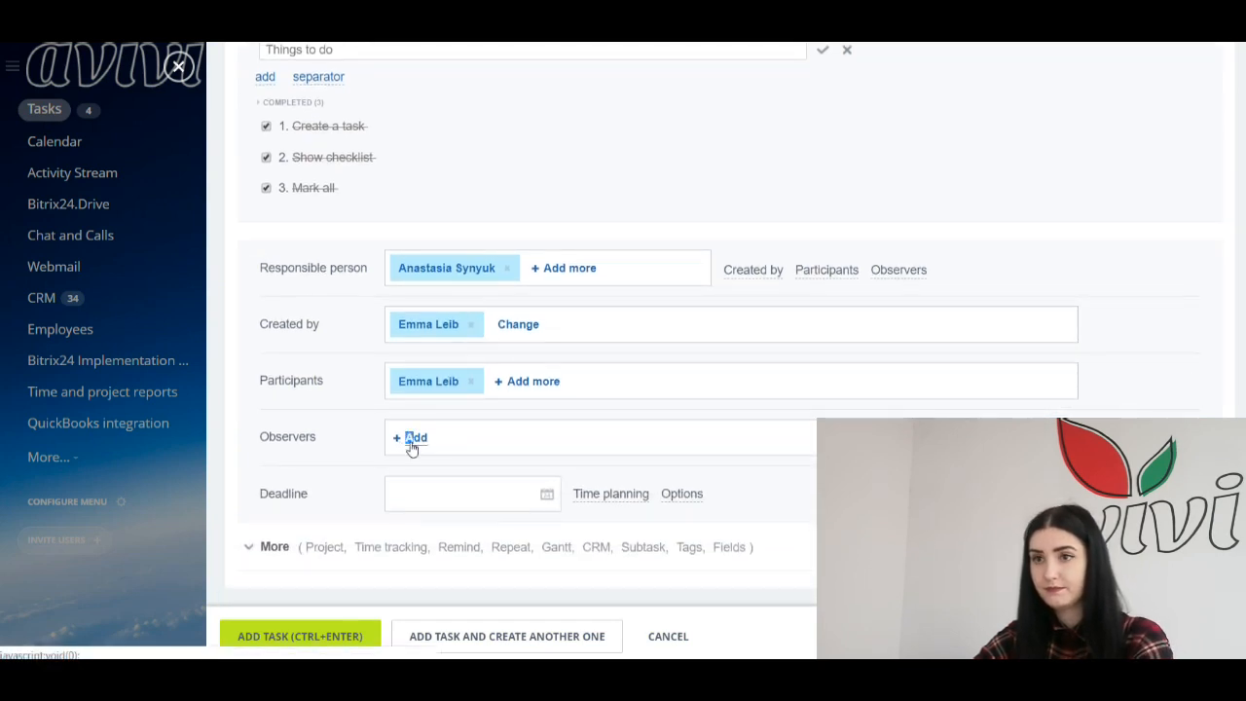
pyautogui.click(413, 439)
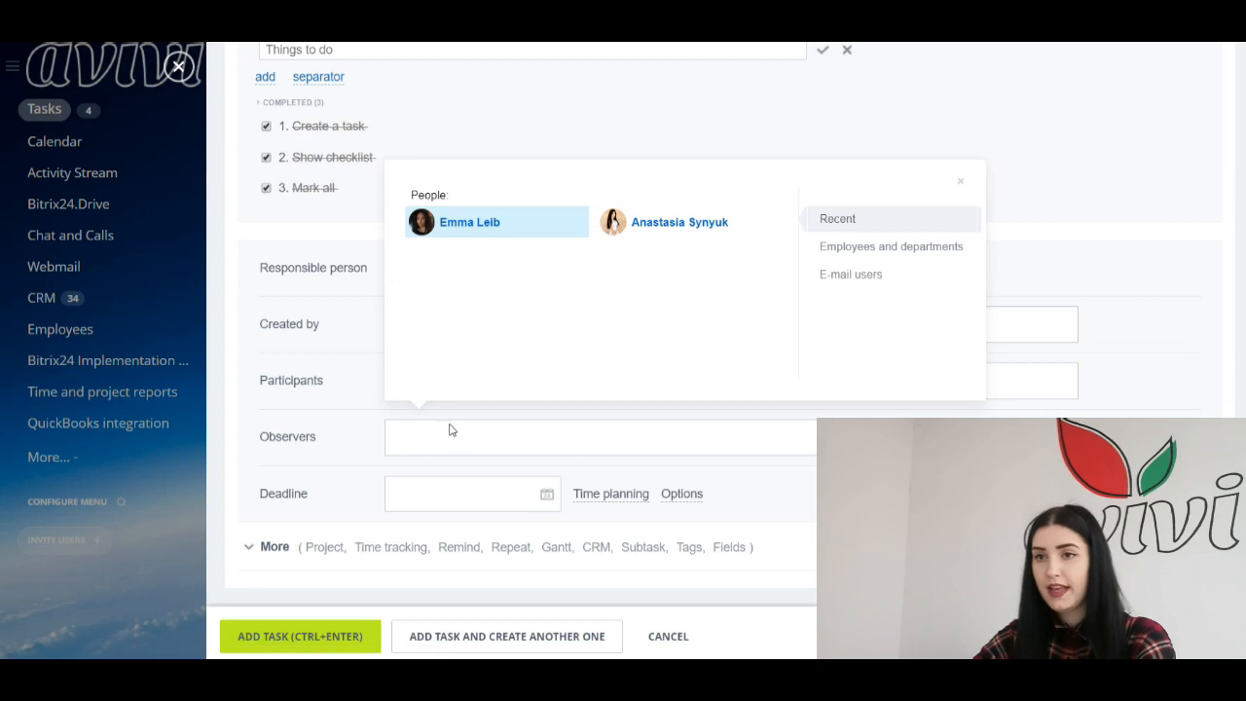
pyautogui.hotkey('ctrl', 'v')
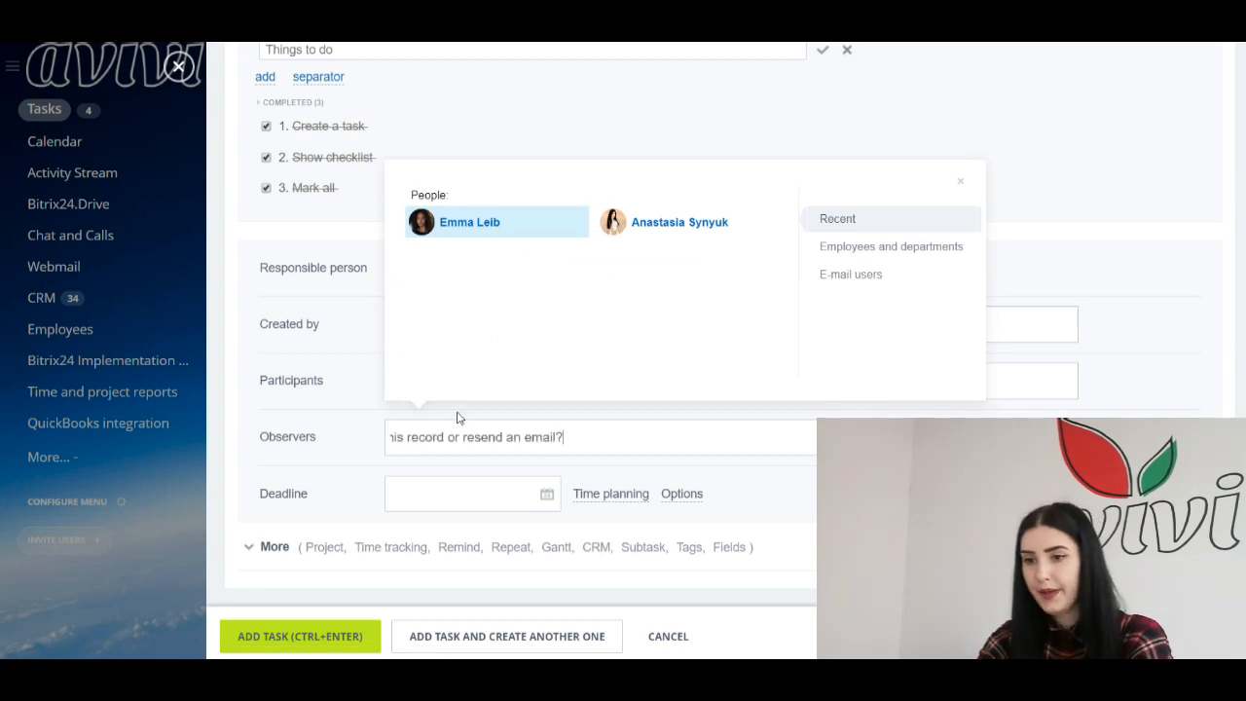
pyautogui.press('BackSpace')
pyautogui.press('BackSpace')
pyautogui.press('BackSpace')
pyautogui.press('BackSpace')
pyautogui.press('BackSpace')
pyautogui.press('BackSpace')
pyautogui.press('BackSpace')
pyautogui.press('BackSpace')
pyautogui.press('BackSpace')
pyautogui.press('BackSpace')
pyautogui.press('BackSpace')
pyautogui.press('BackSpace')
pyautogui.press('BackSpace')
pyautogui.press('BackSpace')
pyautogui.press('BackSpace')
pyautogui.press('BackSpace')
pyautogui.press('BackSpace')
pyautogui.press('BackSpace')
pyautogui.press('BackSpace')
pyautogui.press('BackSpace')
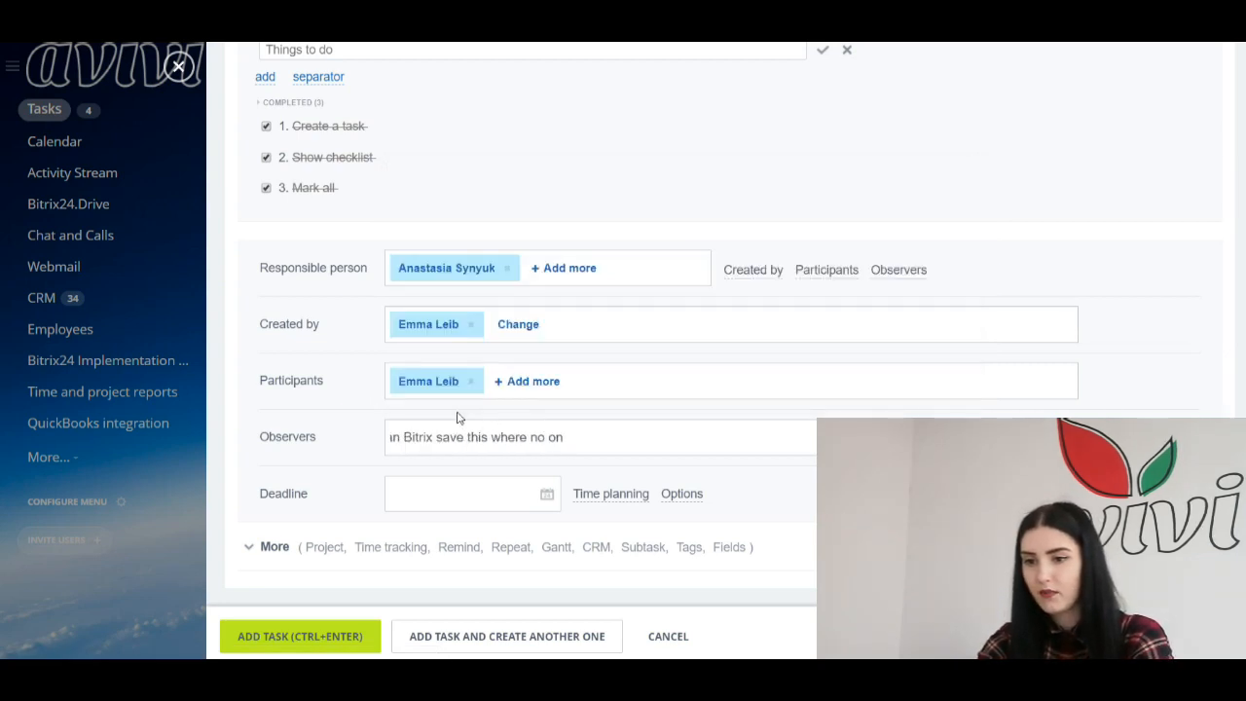
pyautogui.hotkey('ctrl', 'a')
pyautogui.press('BackSpace')
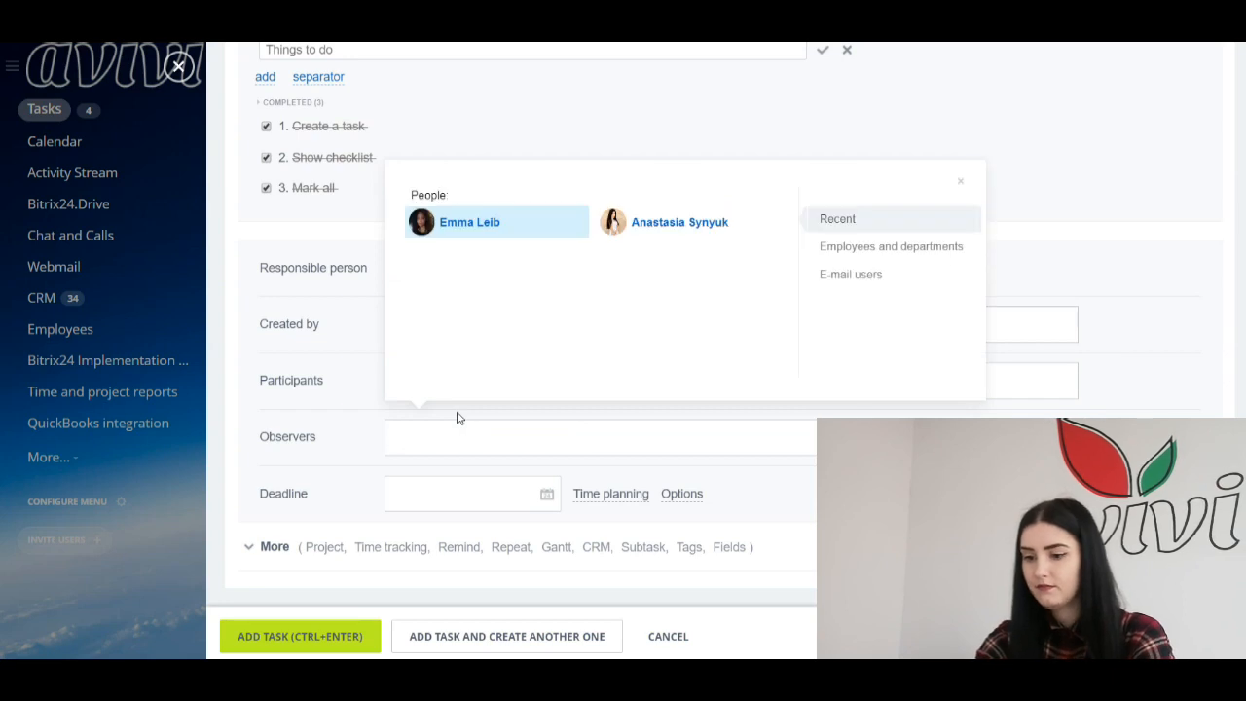
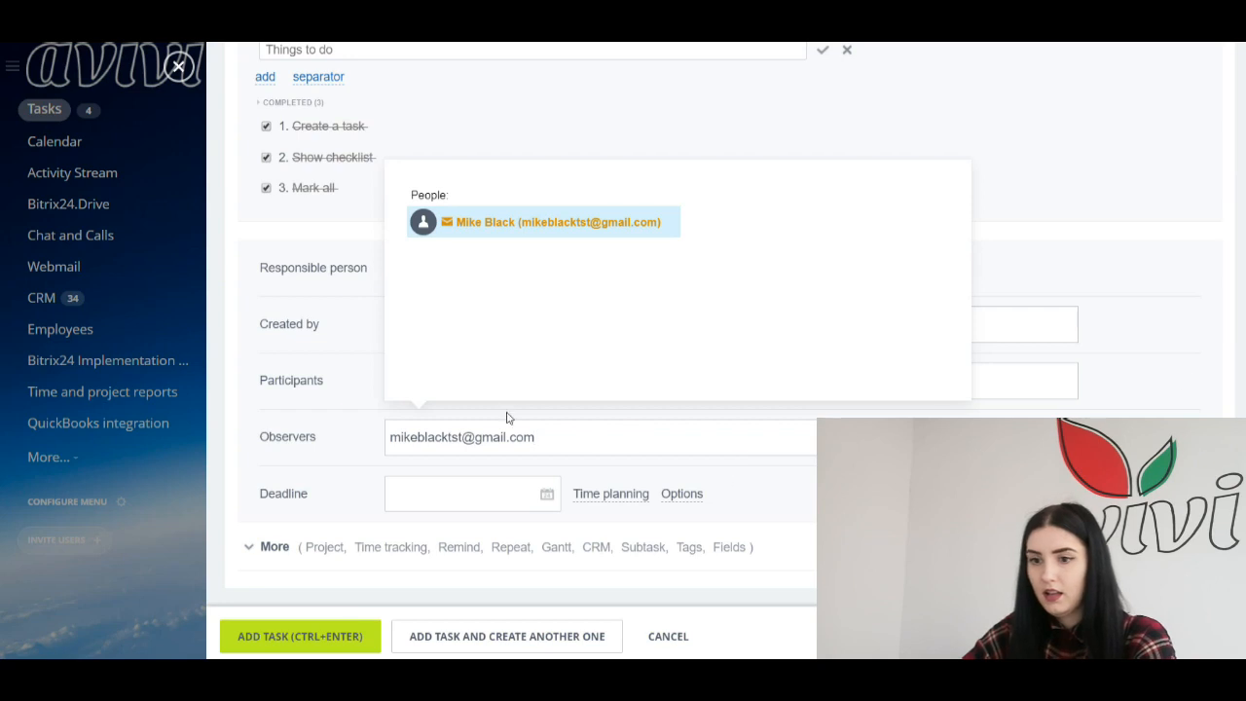
pyautogui.click(540, 222)
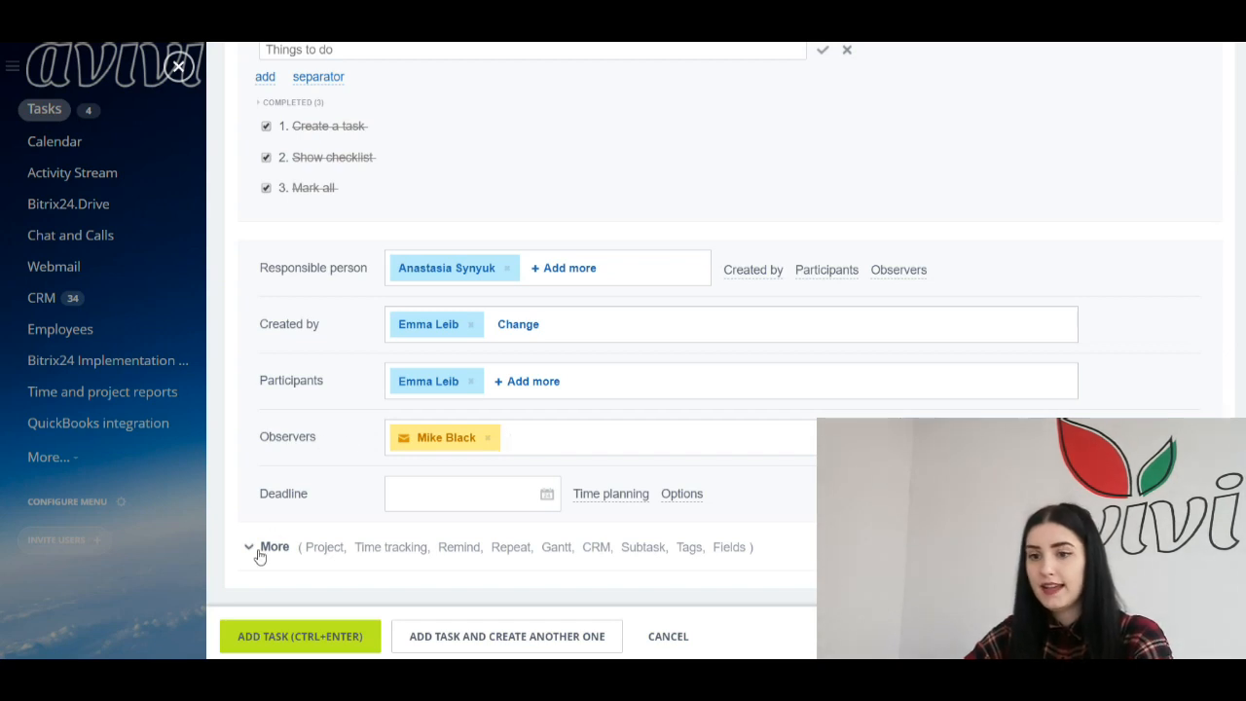
# Step: Set the task deadline to 09/03/2019 19:00 using the March 2019 calendar
pyautogui.click(448, 493)
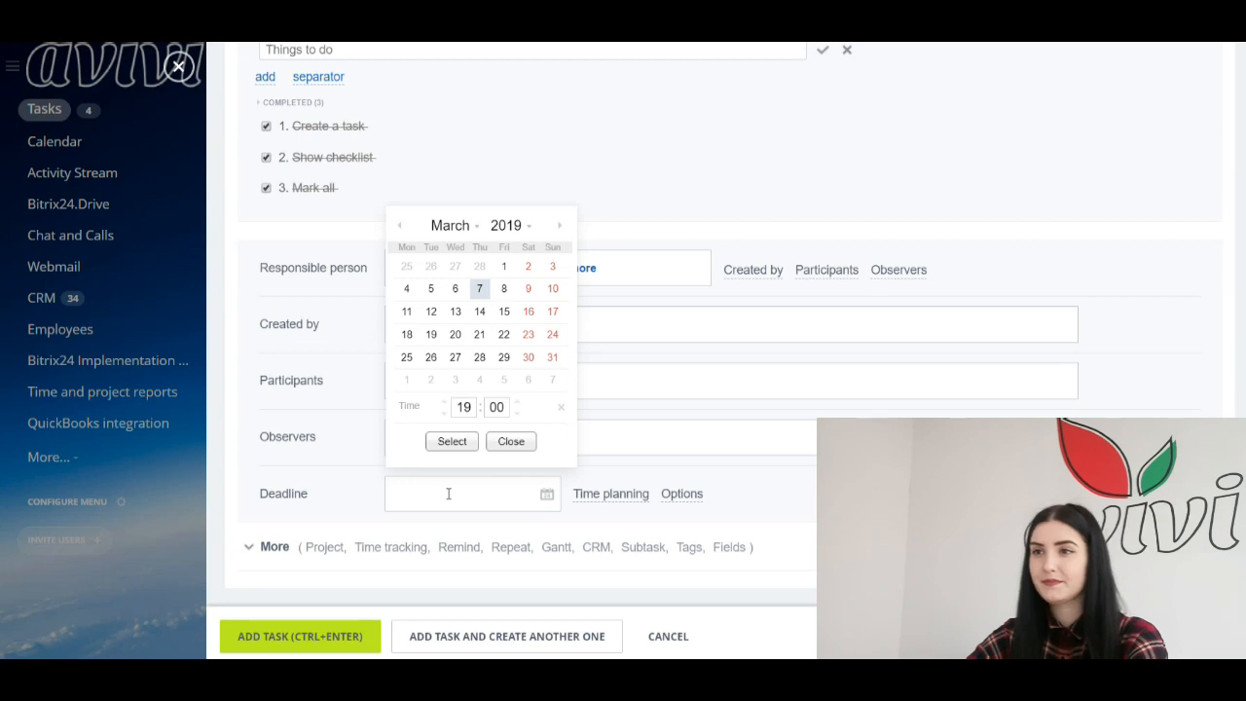
pyautogui.click(529, 292)
pyautogui.click(451, 441)
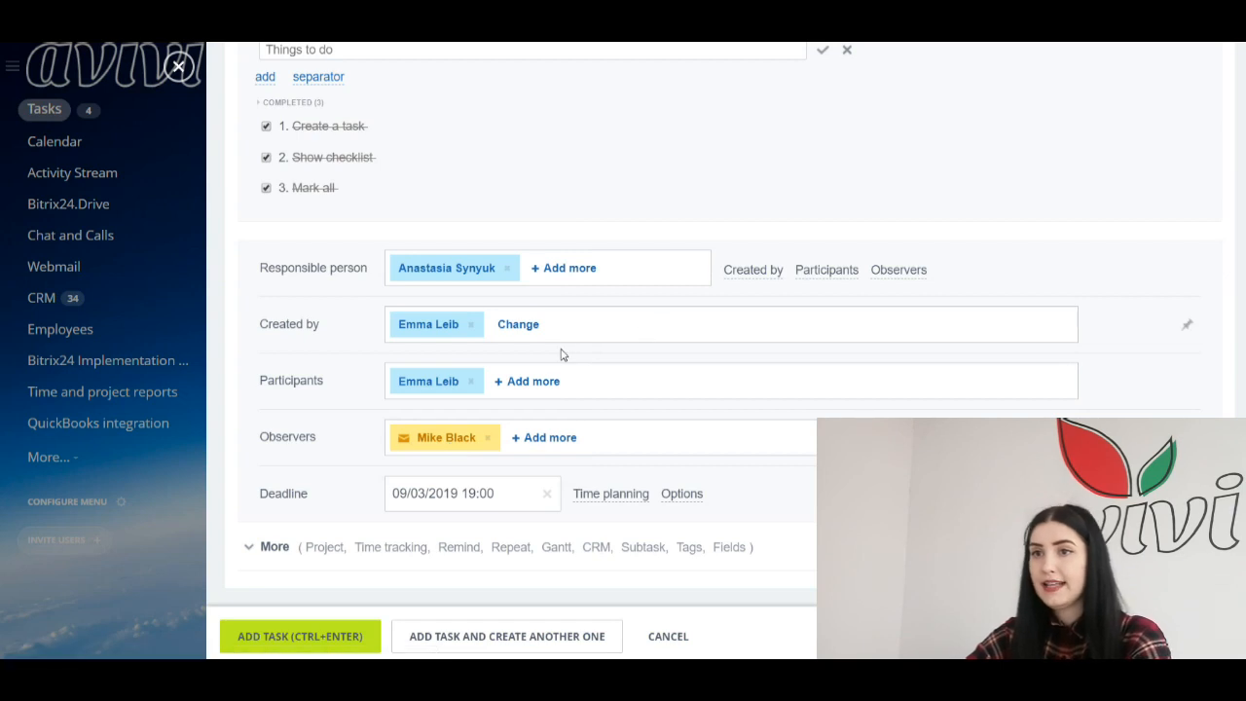
# Step: Plan the task to start 07/03/2019 09:30 with a 4-day duration, finishing 11/03/2019
pyautogui.click(610, 493)
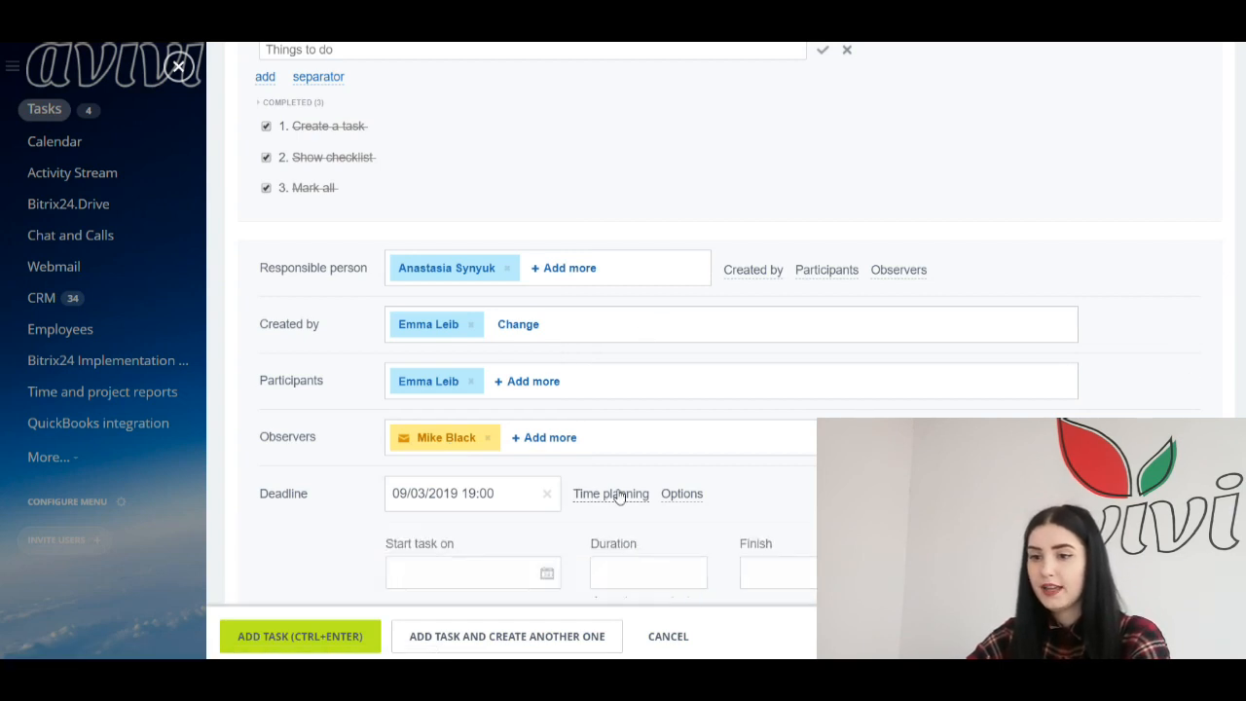
pyautogui.scroll(-1, 632, 472)
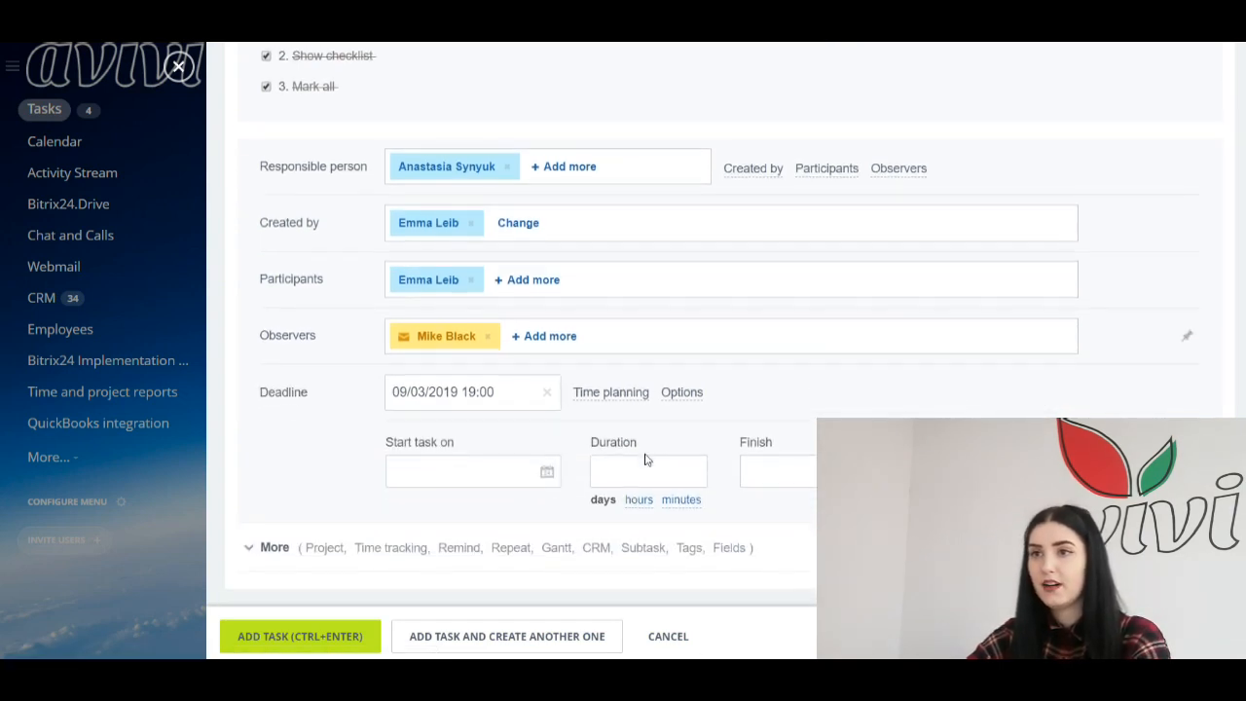
pyautogui.click(444, 473)
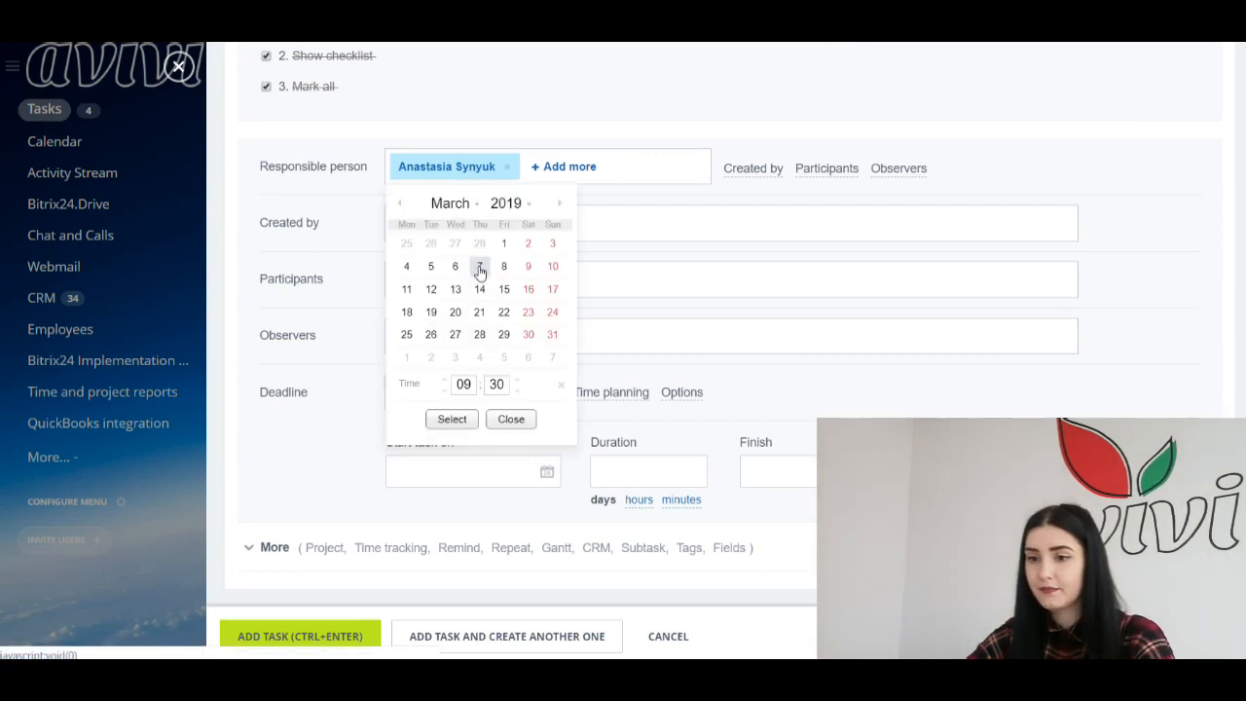
pyautogui.click(462, 419)
pyautogui.click(634, 473)
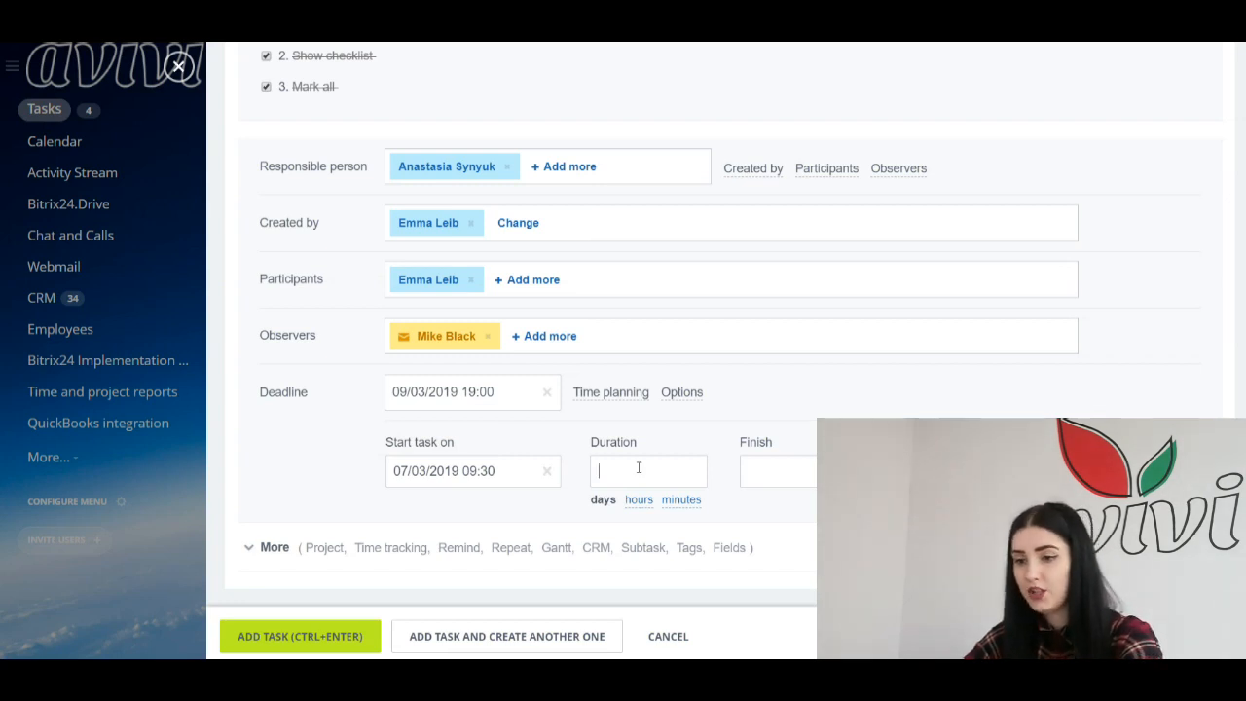
pyautogui.write('4')
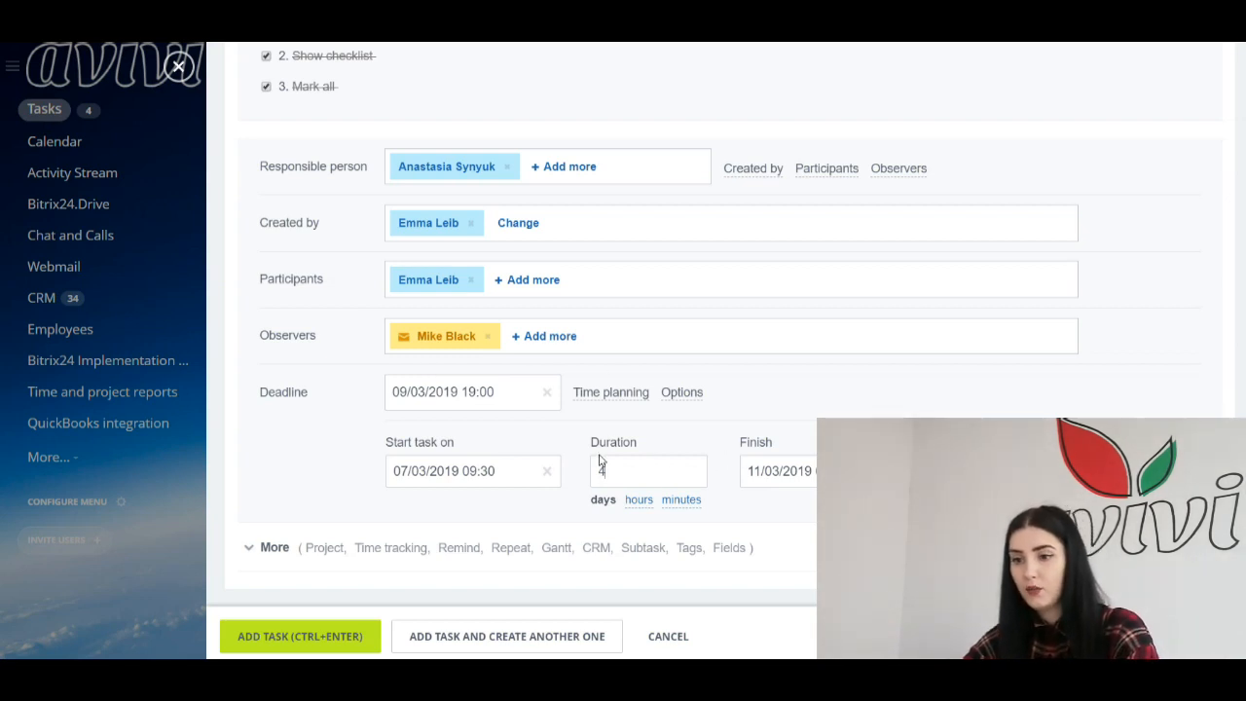
pyautogui.moveTo(387, 446); pyautogui.dragTo(507, 462)
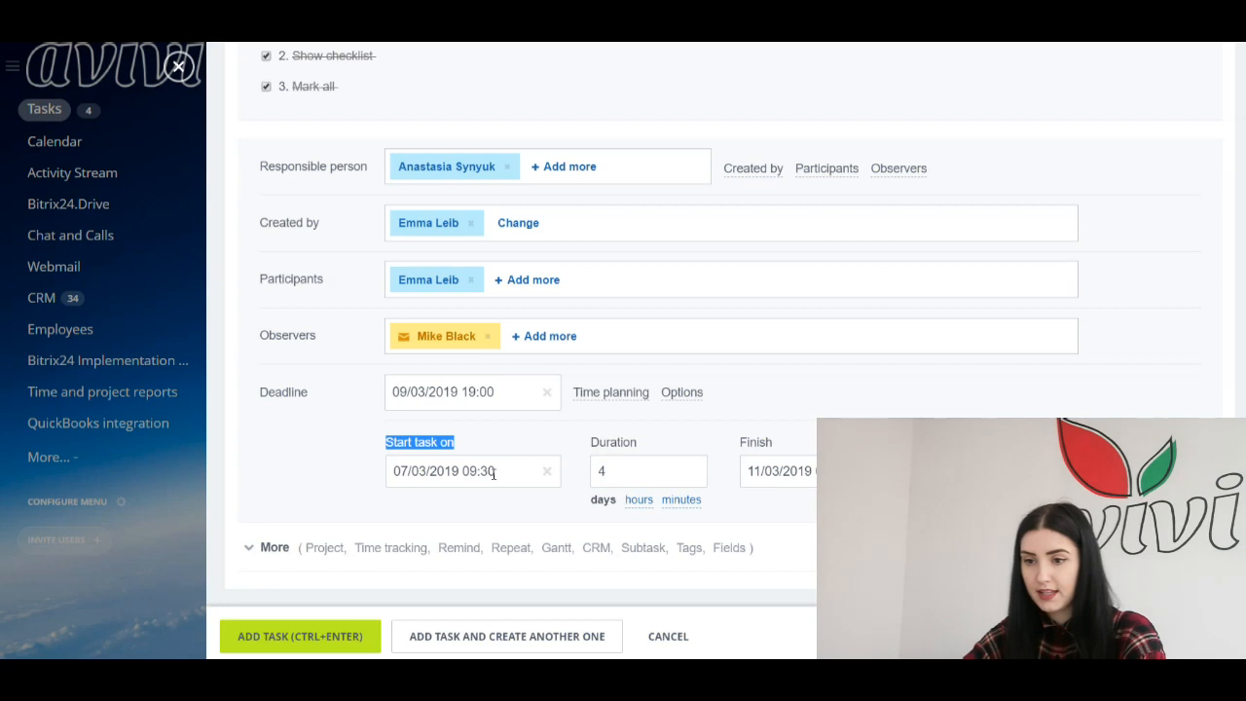
pyautogui.click(570, 473)
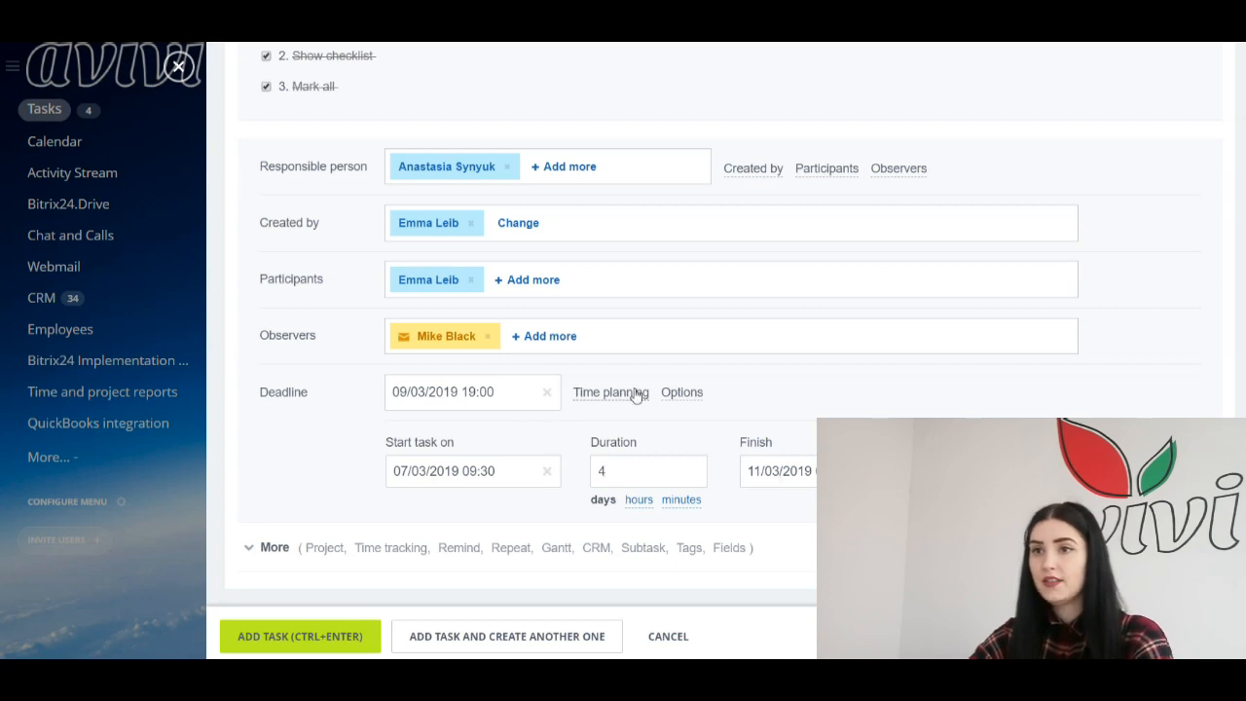
# Step: Expand the additional task fields and review Project, Time tracking, reminders, Repeat, Gantt, CRM and Tags
pyautogui.click(250, 549)
pyautogui.scroll(-3, 331, 409)
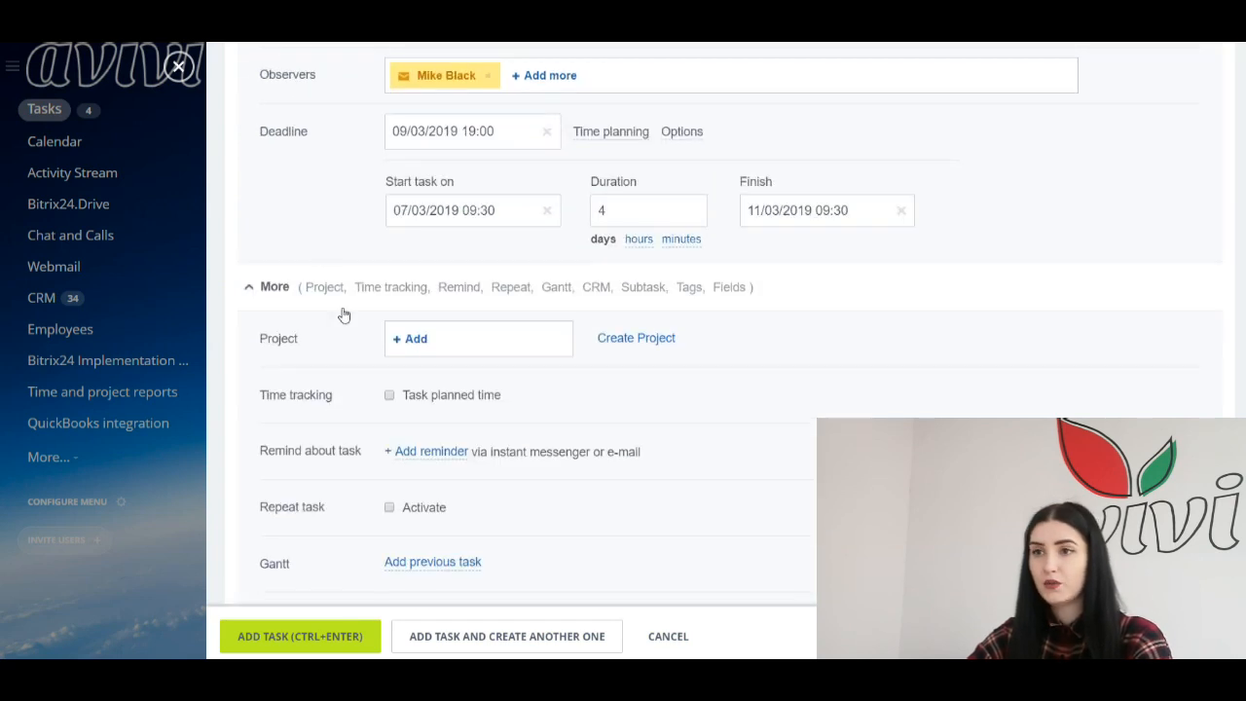
pyautogui.scroll(-4, 343, 313)
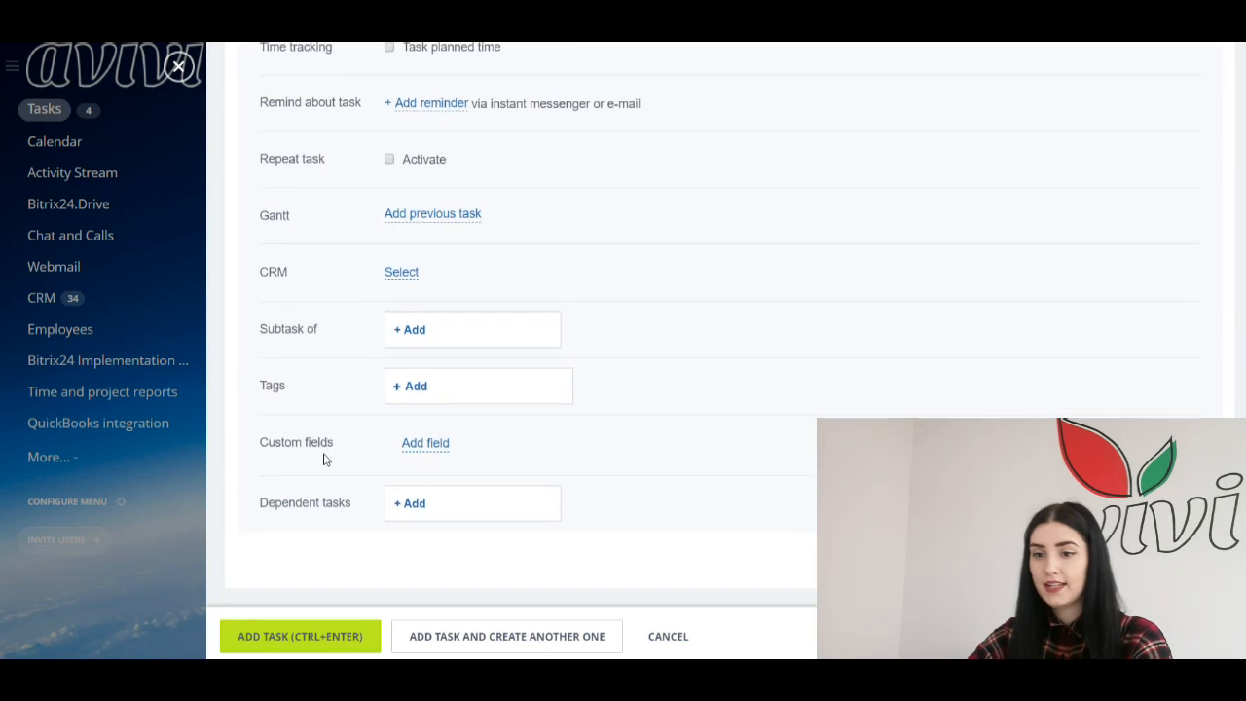
pyautogui.scroll(3, 324, 459)
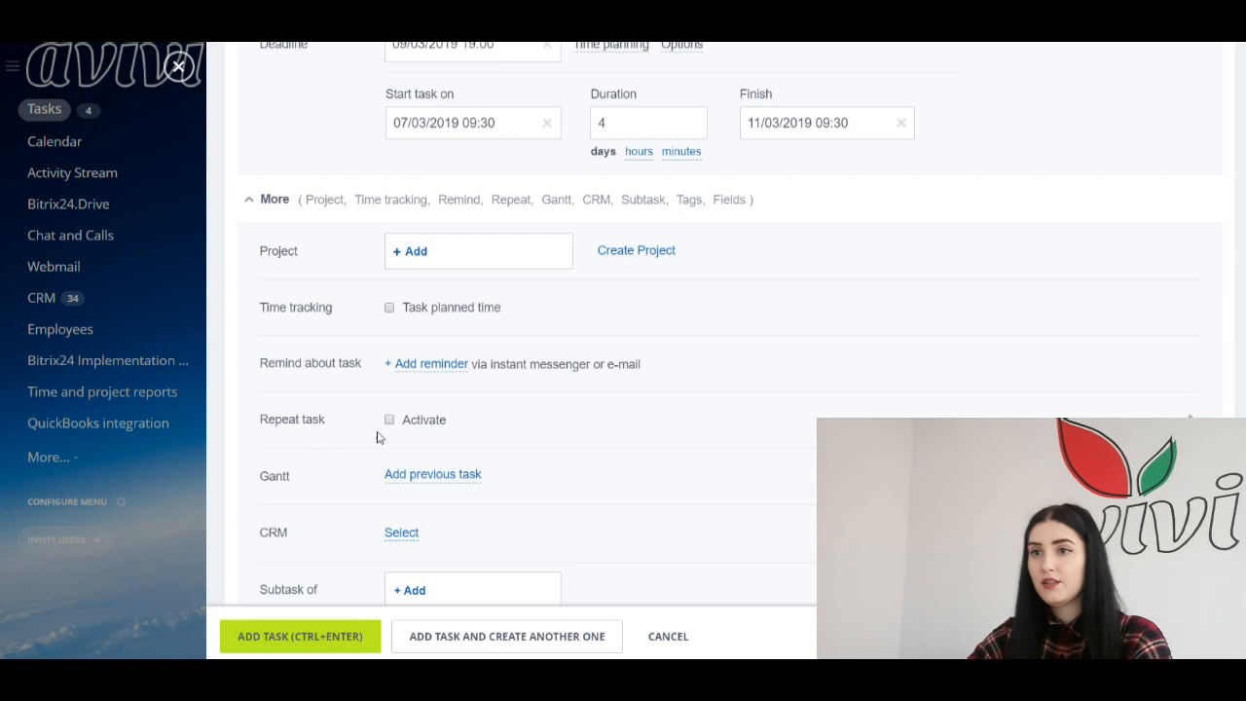
pyautogui.scroll(-2, 378, 437)
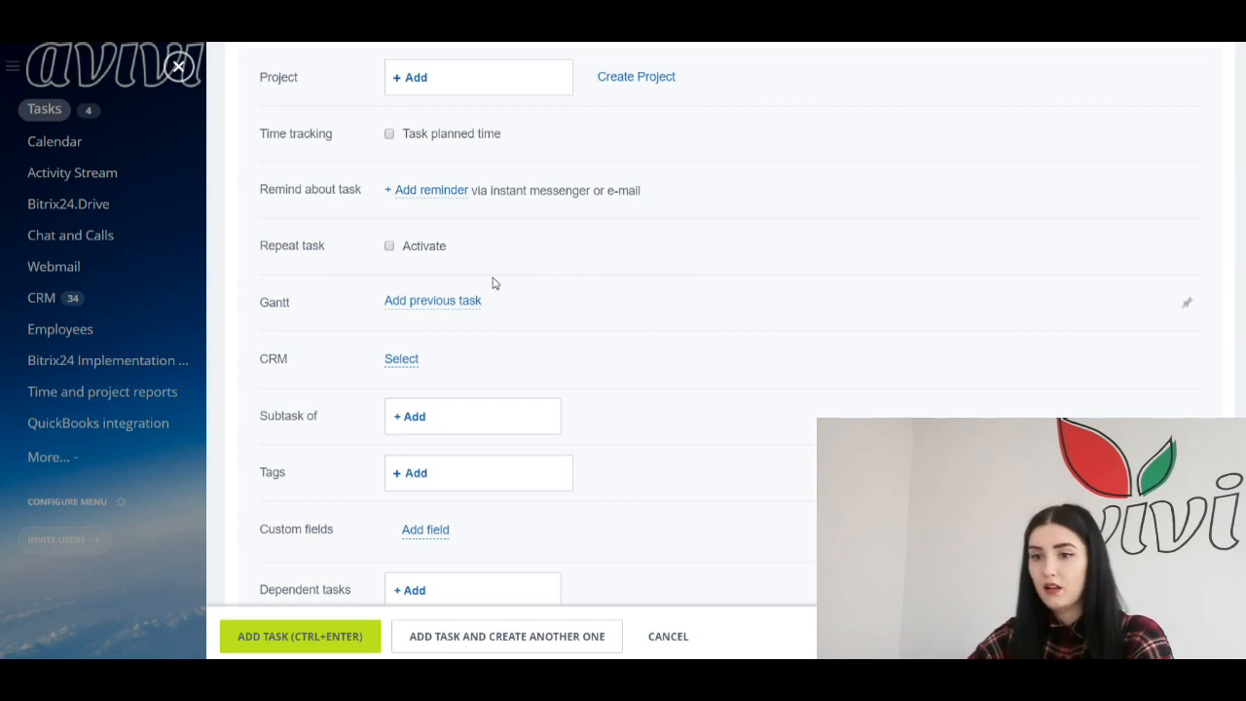
pyautogui.scroll(2, 573, 306)
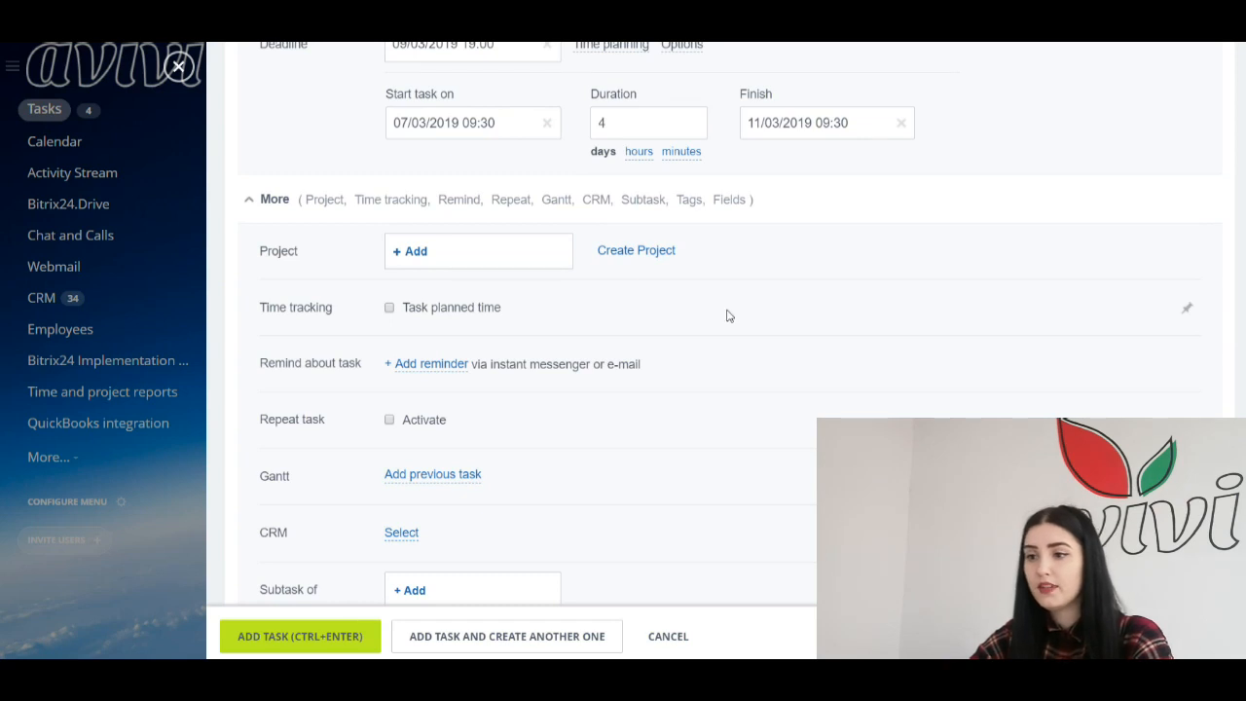
pyautogui.scroll(-3, 726, 315)
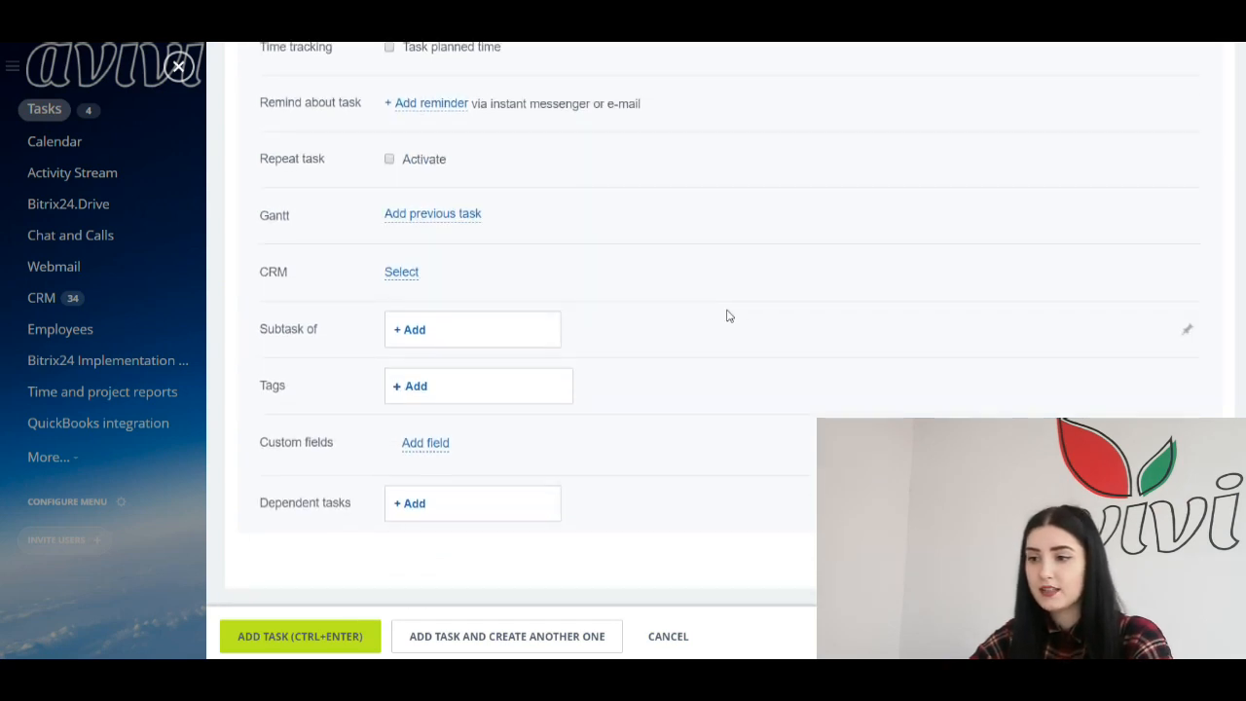
pyautogui.scroll(3, 726, 315)
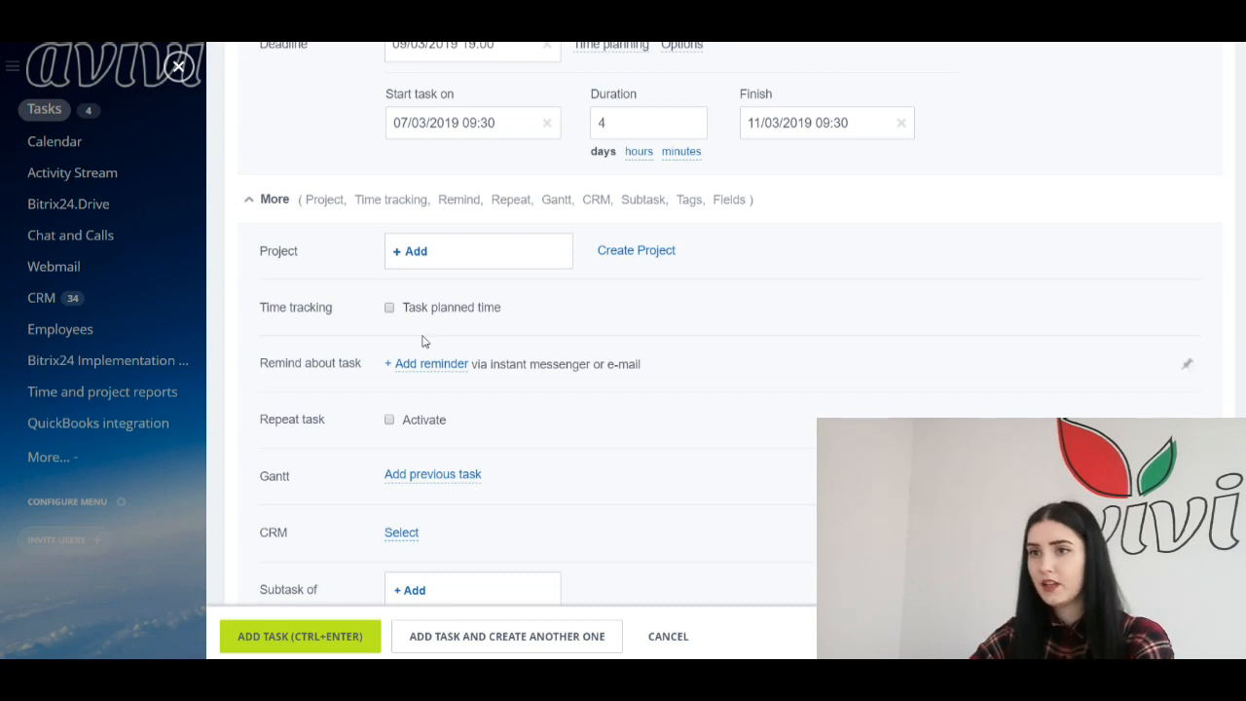
pyautogui.scroll(-3, 418, 340)
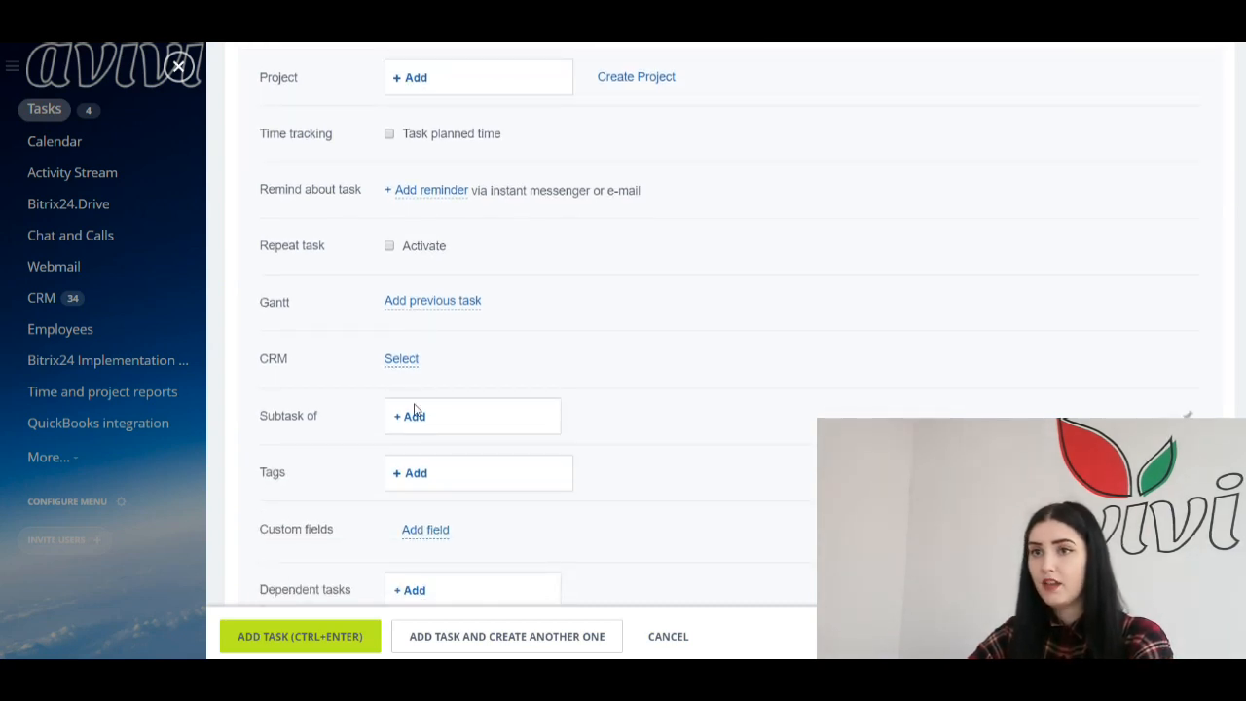
pyautogui.scroll(3, 420, 358)
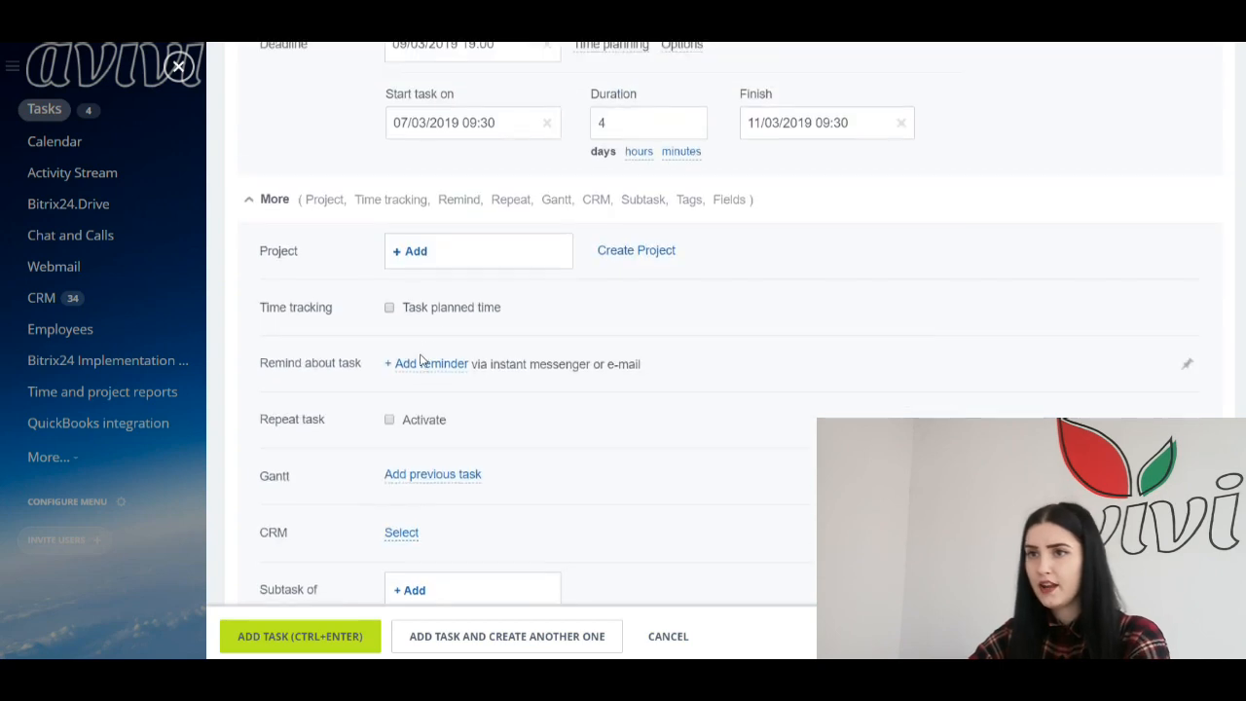
pyautogui.scroll(-5, 700, 335)
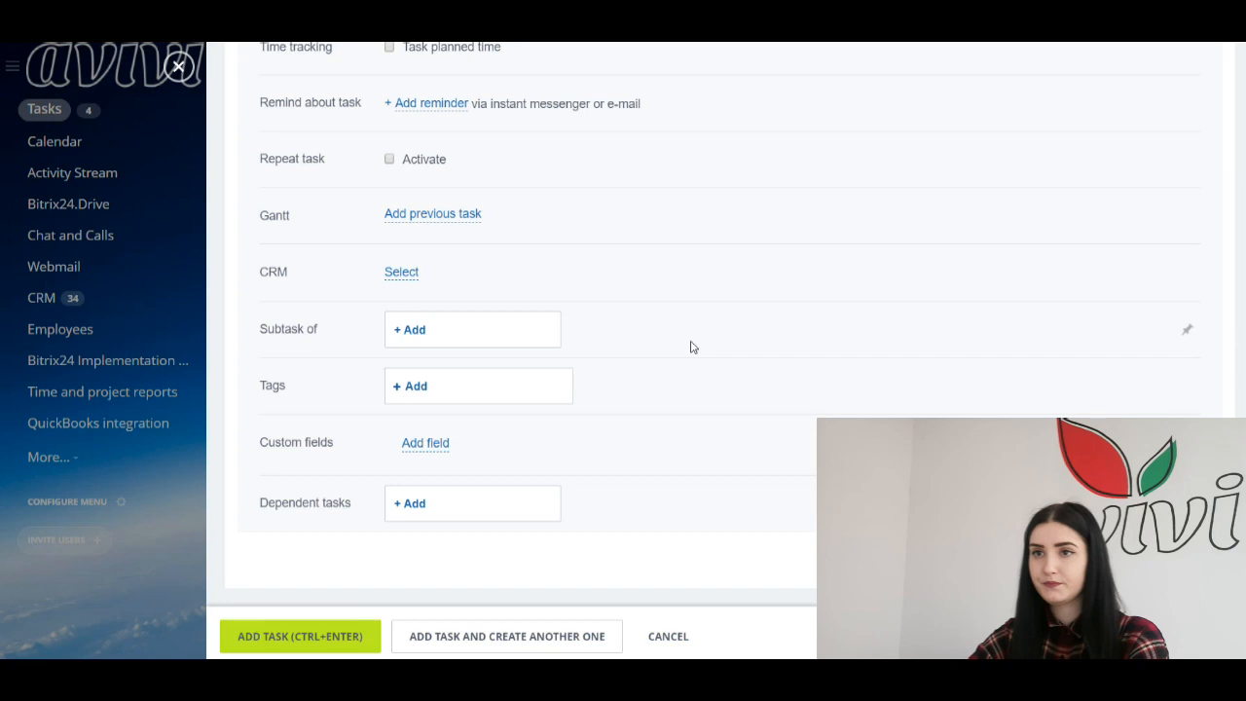
pyautogui.scroll(5, 429, 247)
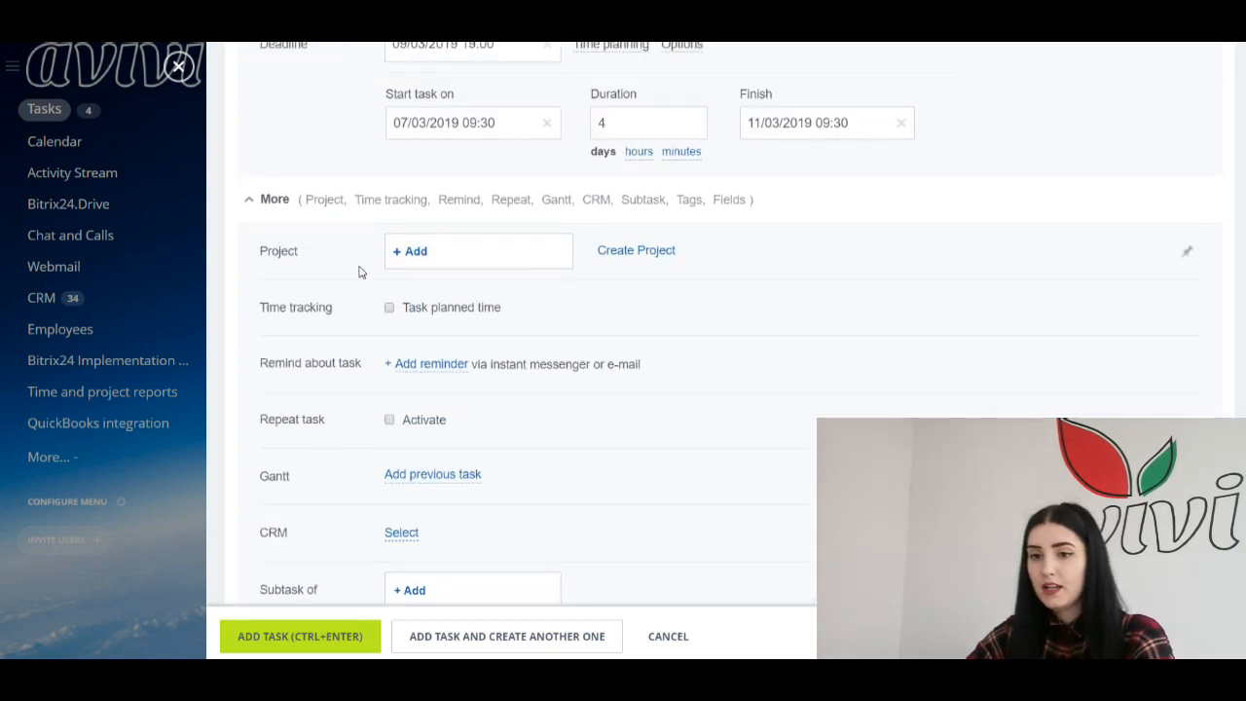
# Step: Add a reminder for 08/03/2019 09:30 to the responsible person
pyautogui.click(427, 374)
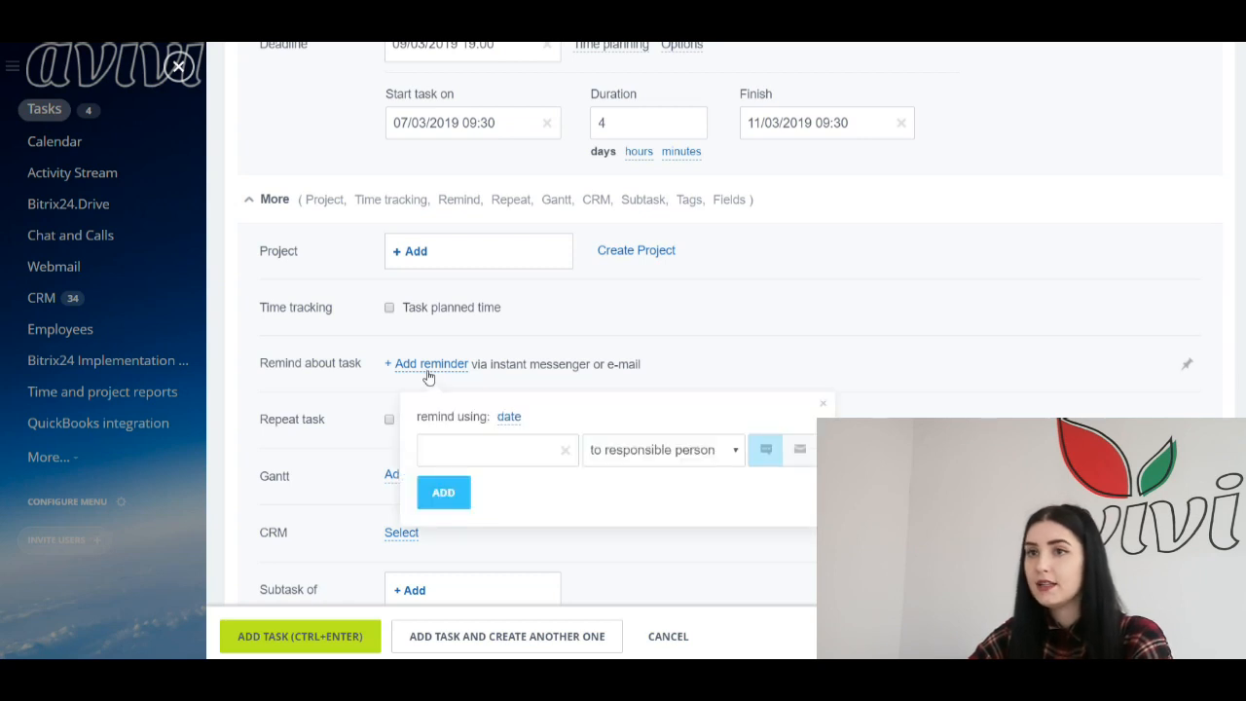
pyautogui.click(491, 443)
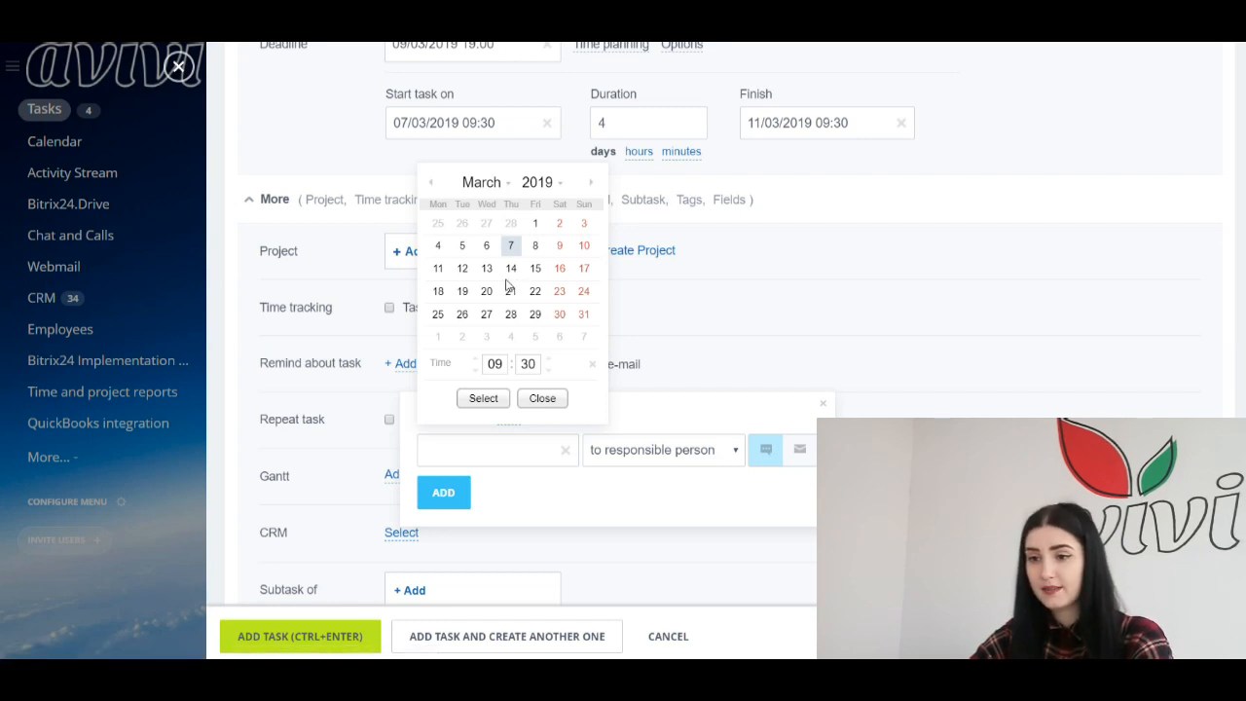
pyautogui.click(536, 247)
pyautogui.click(483, 398)
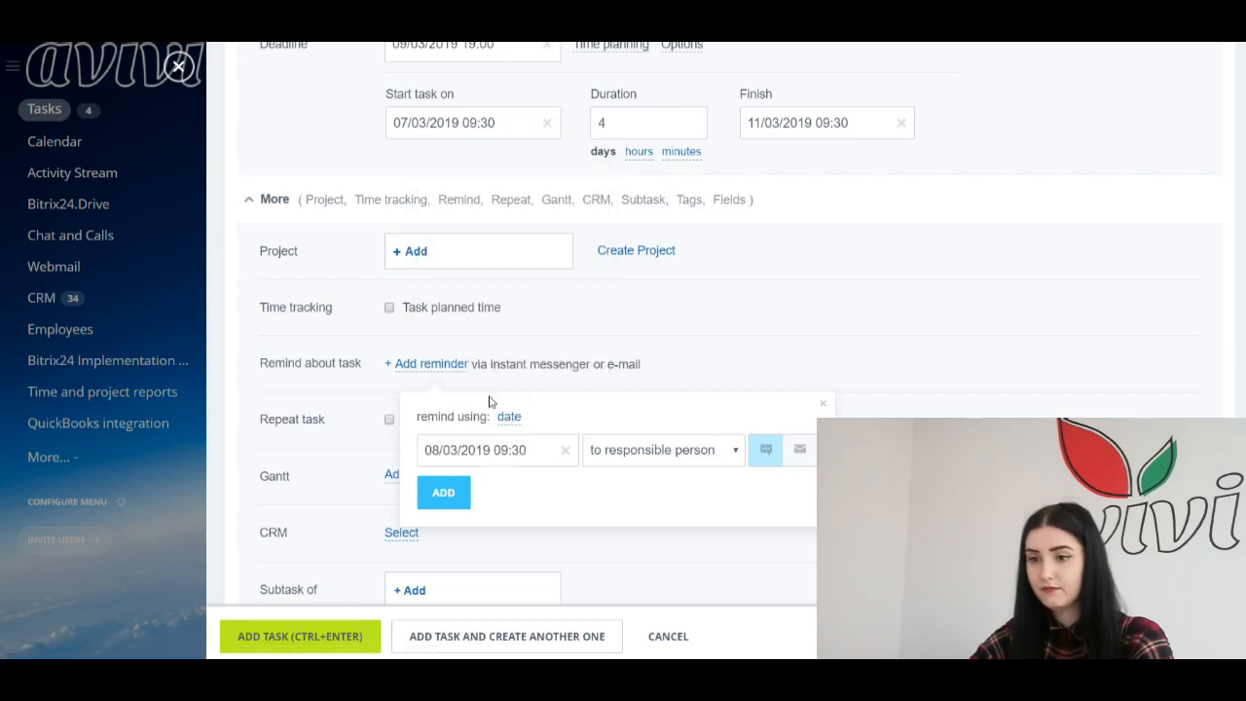
pyautogui.click(464, 500)
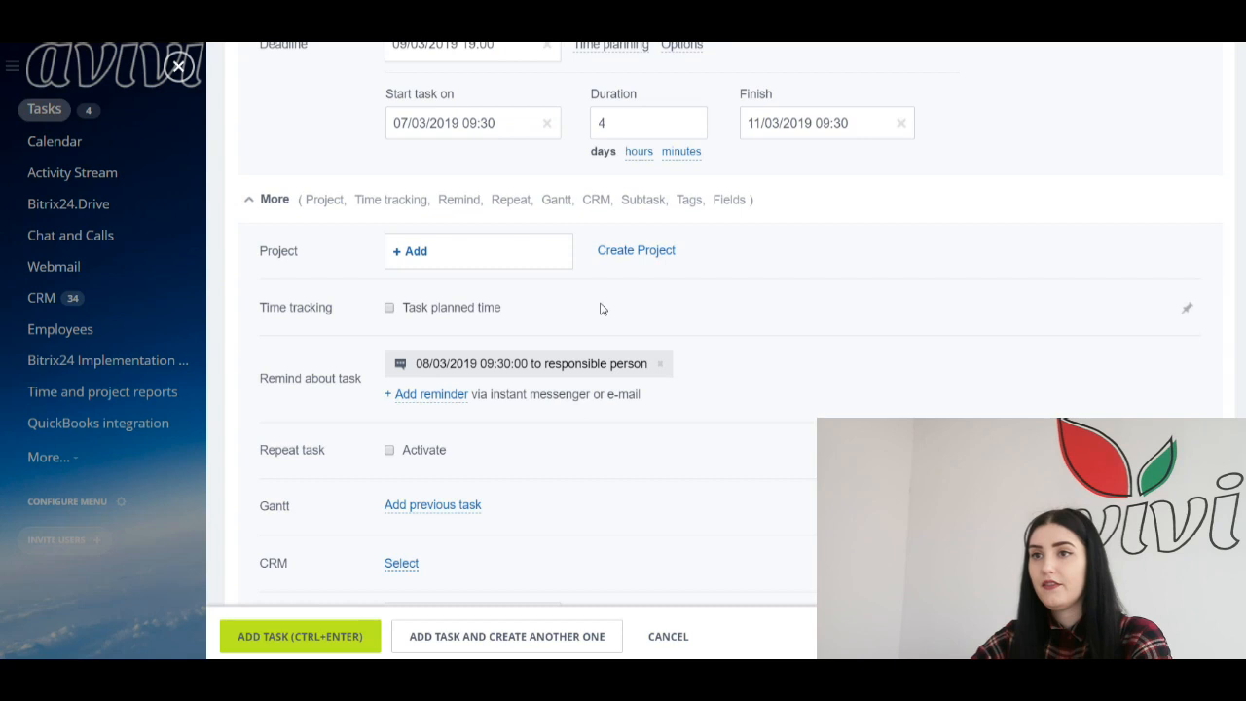
# Step: Look over the custom field types without adding one, then enable Task planned time tracking
pyautogui.scroll(-3, 551, 289)
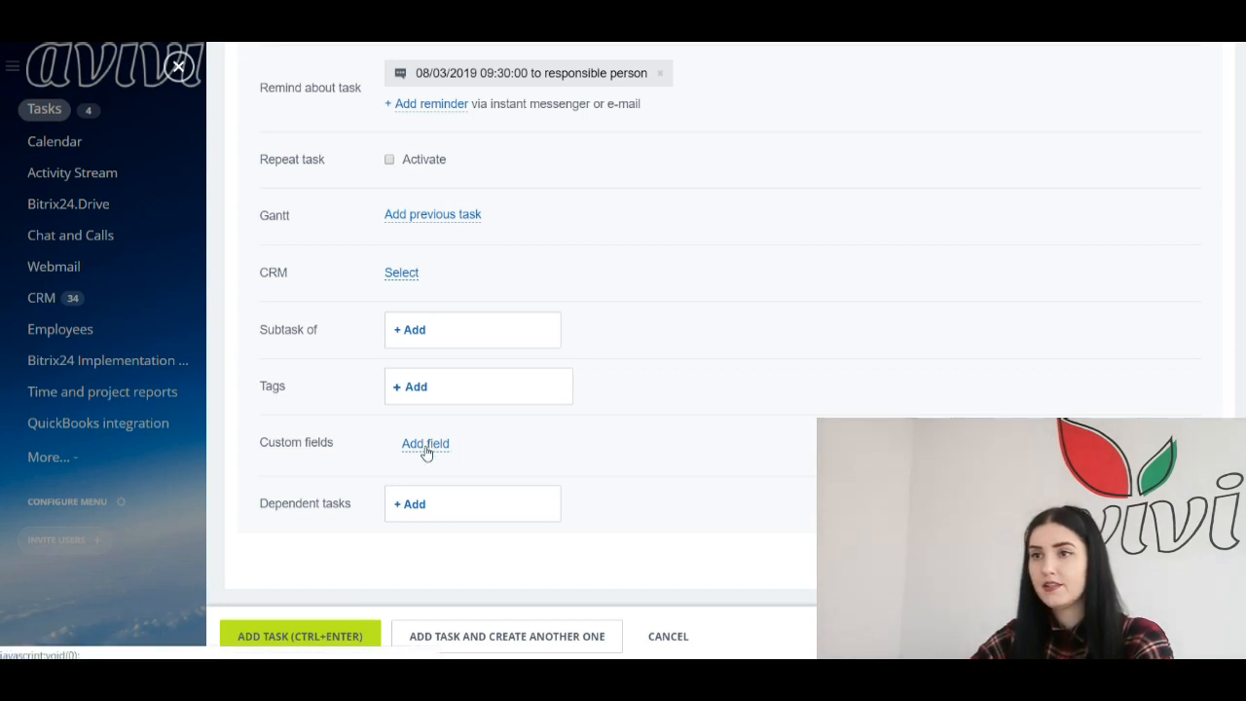
pyautogui.click(426, 449)
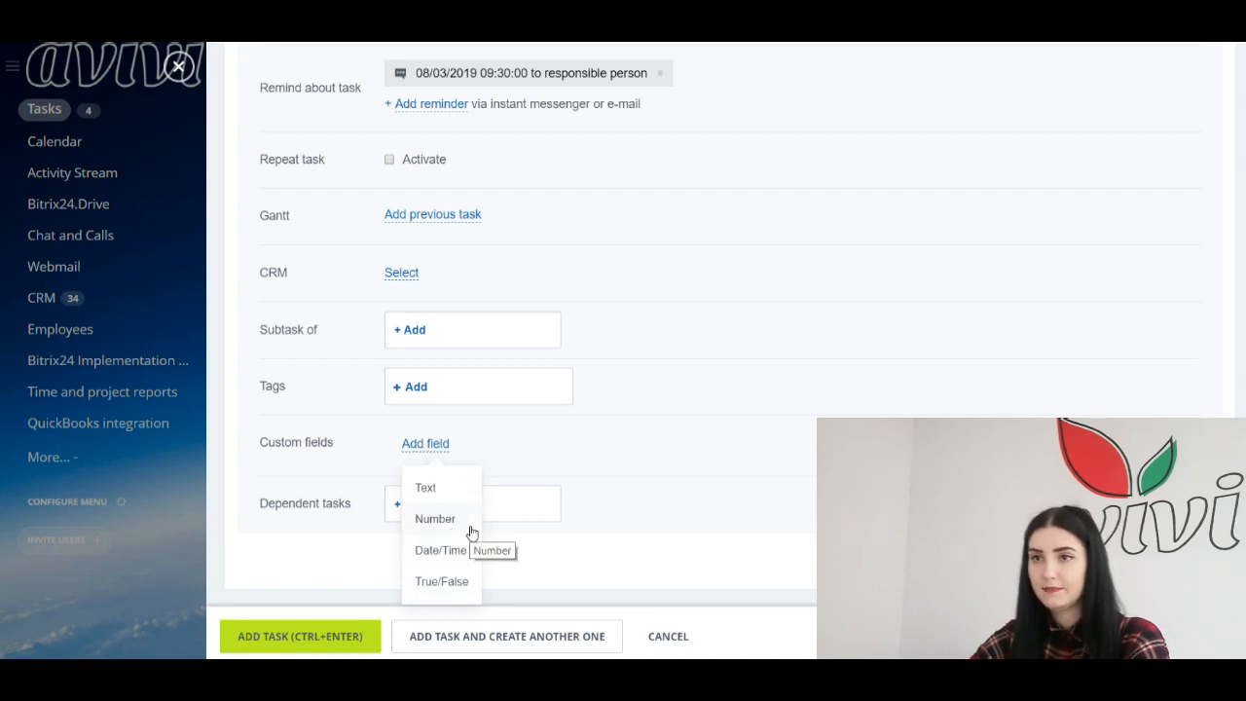
pyautogui.click(584, 437)
pyautogui.scroll(3, 583, 437)
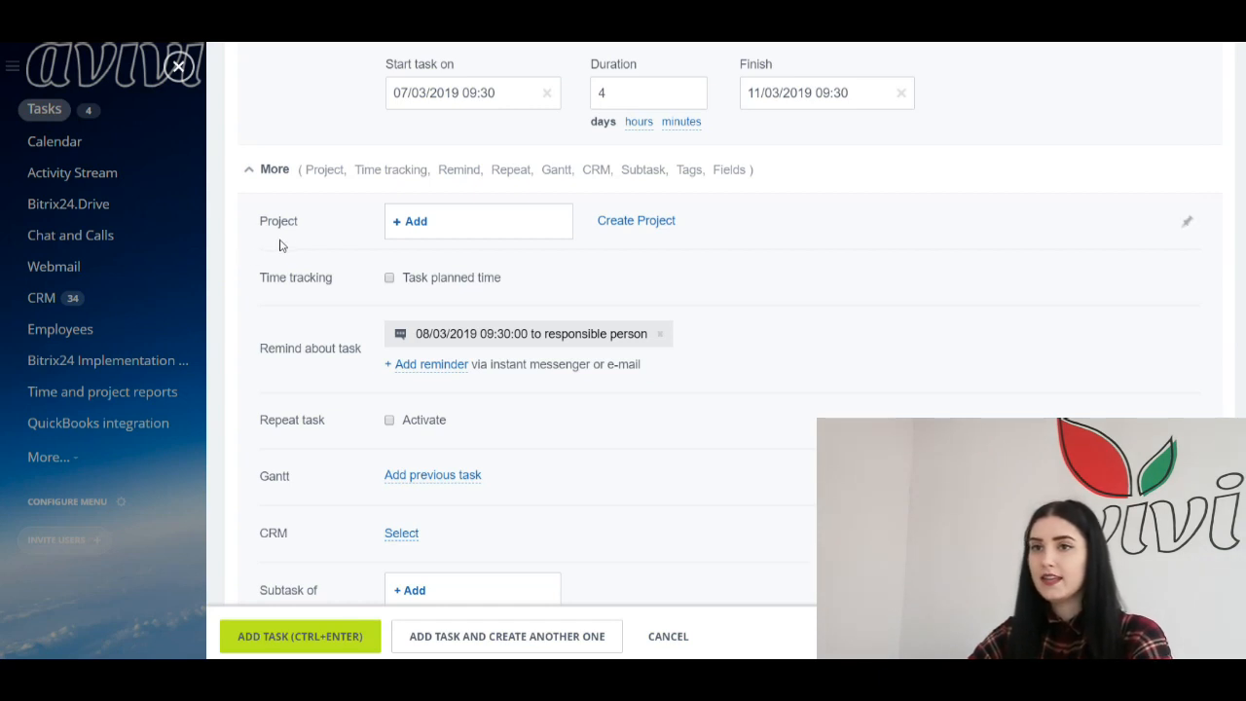
pyautogui.click(389, 278)
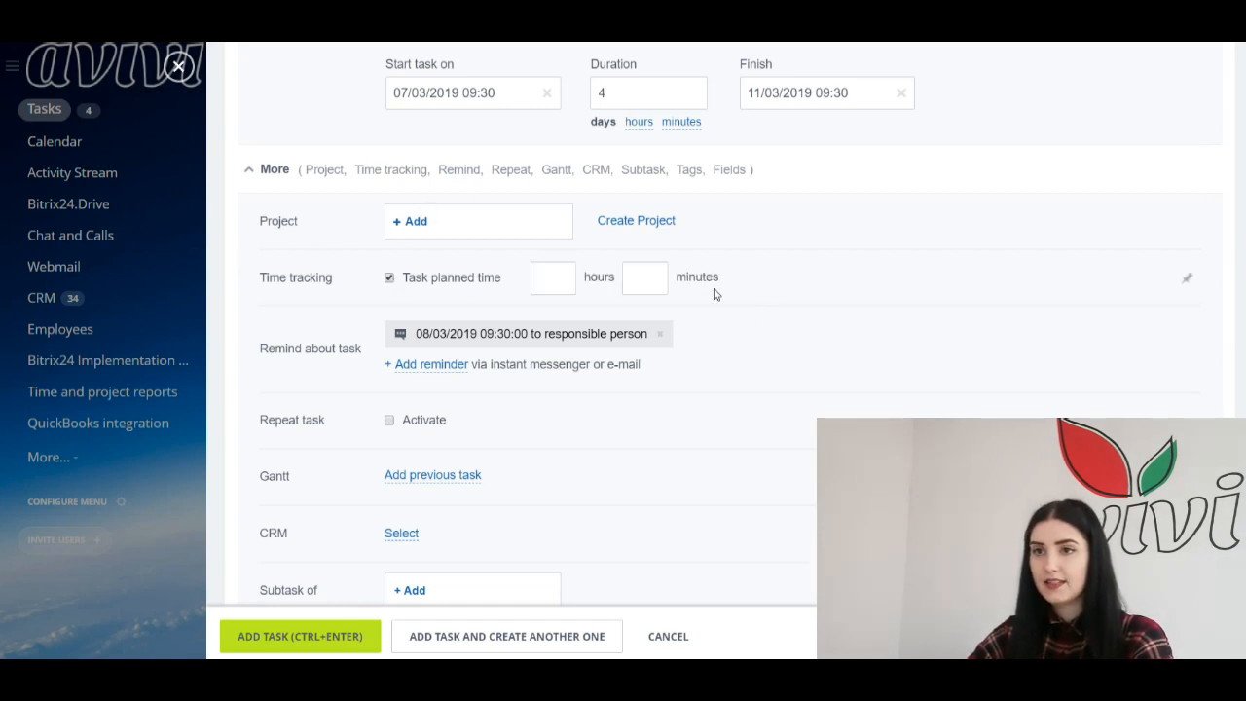
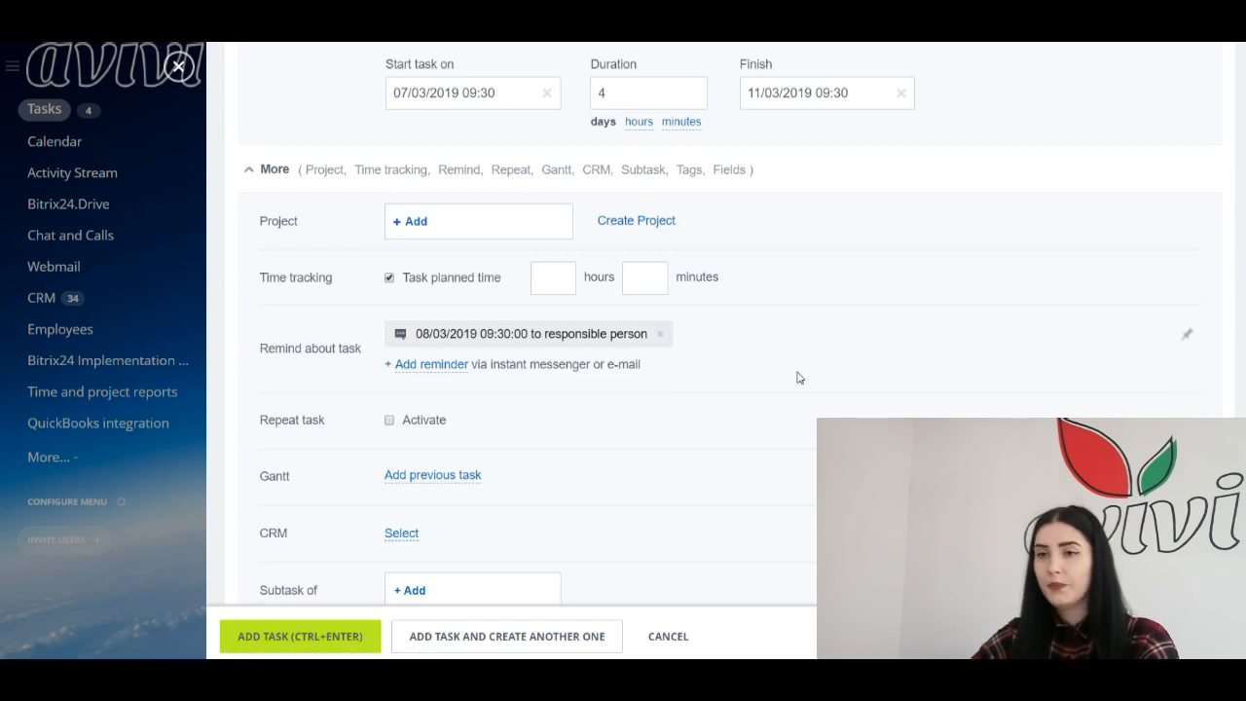
# Step: Leave the CRM link empty and create The main task with the entered details
pyautogui.scroll(-2, 778, 400)
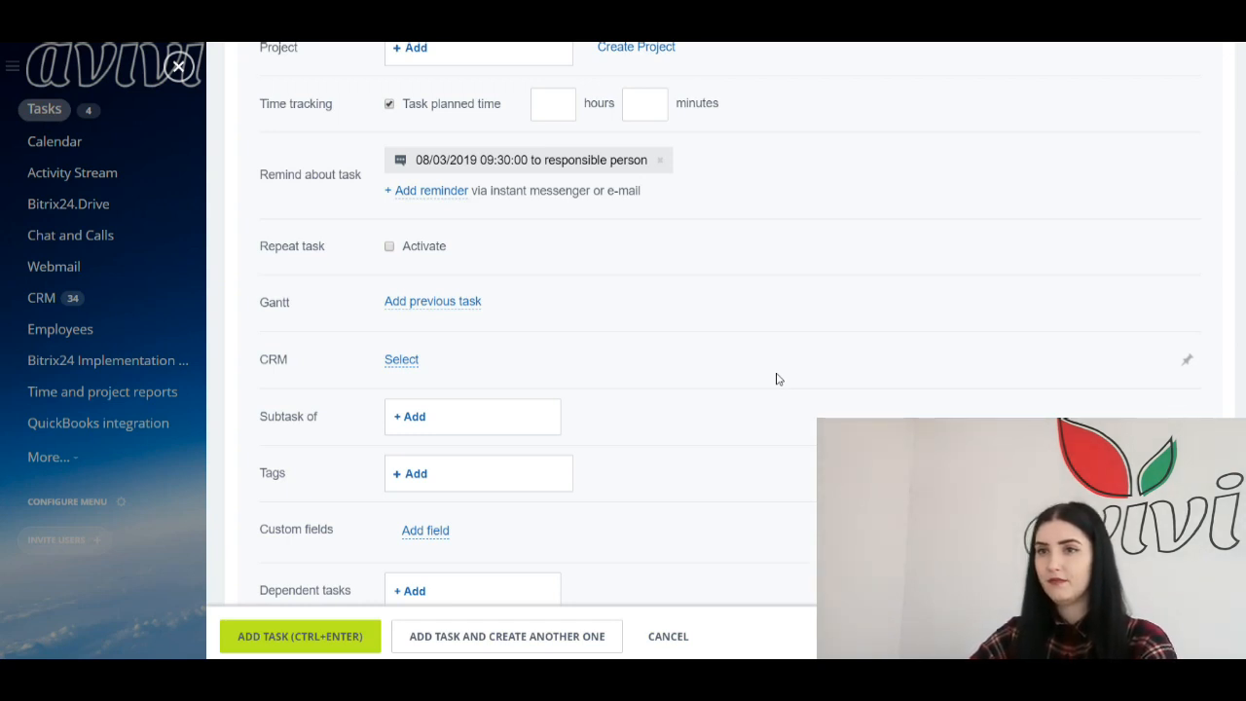
pyautogui.click(409, 361)
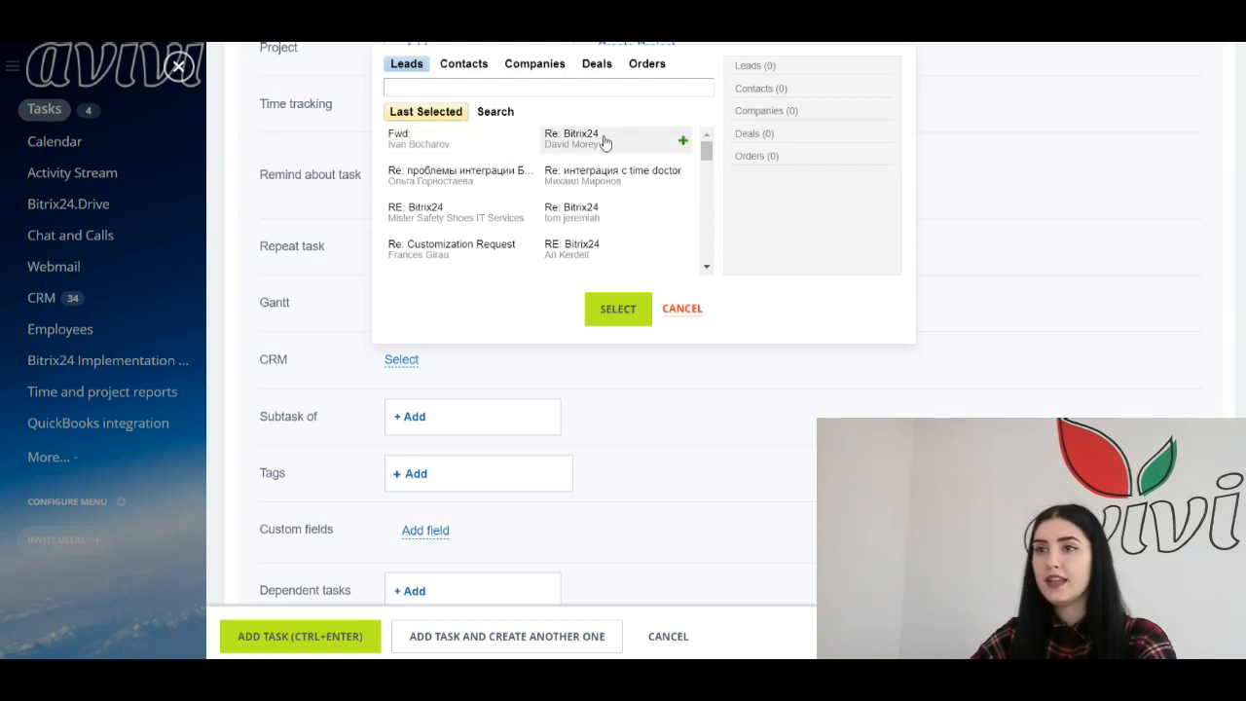
pyautogui.click(611, 309)
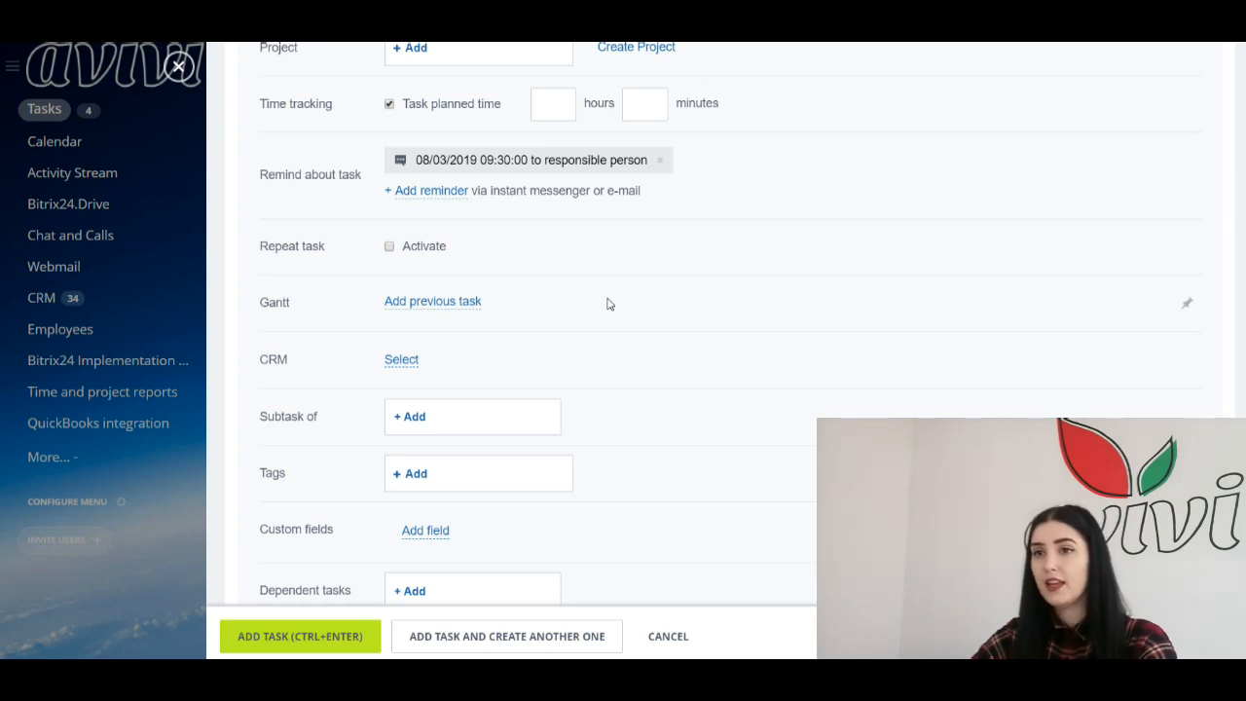
pyautogui.scroll(-1, 393, 341)
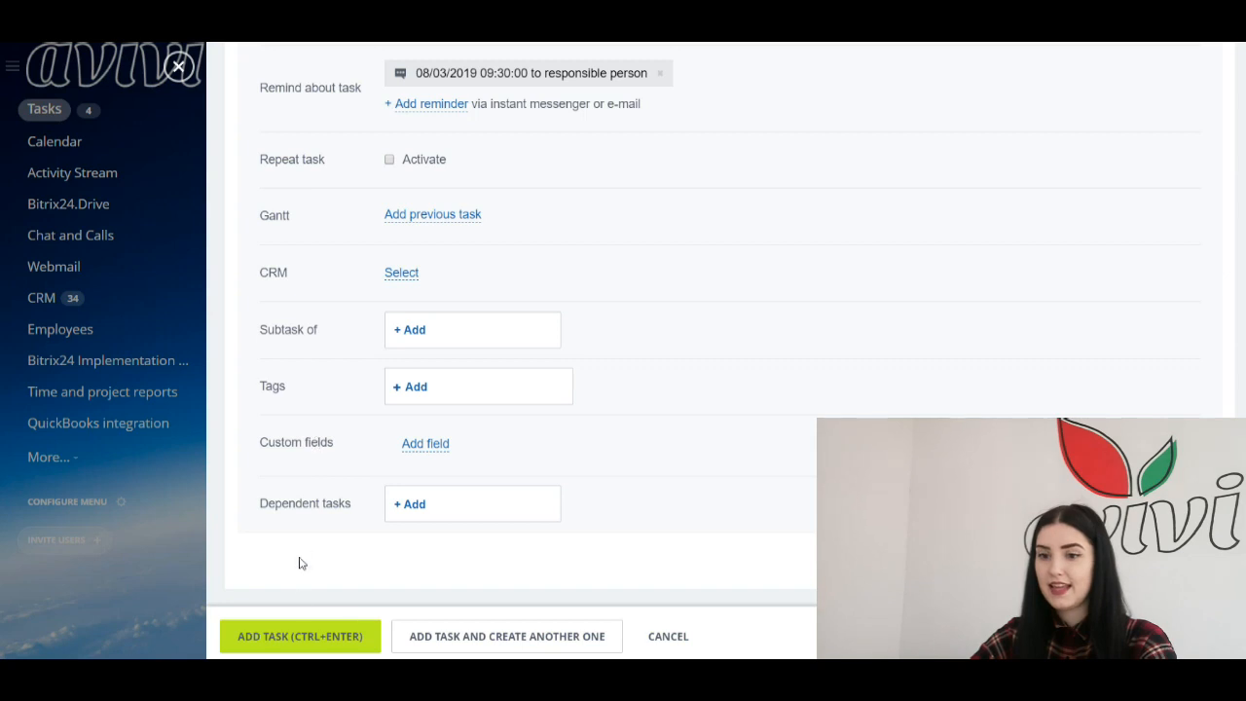
pyautogui.click(300, 637)
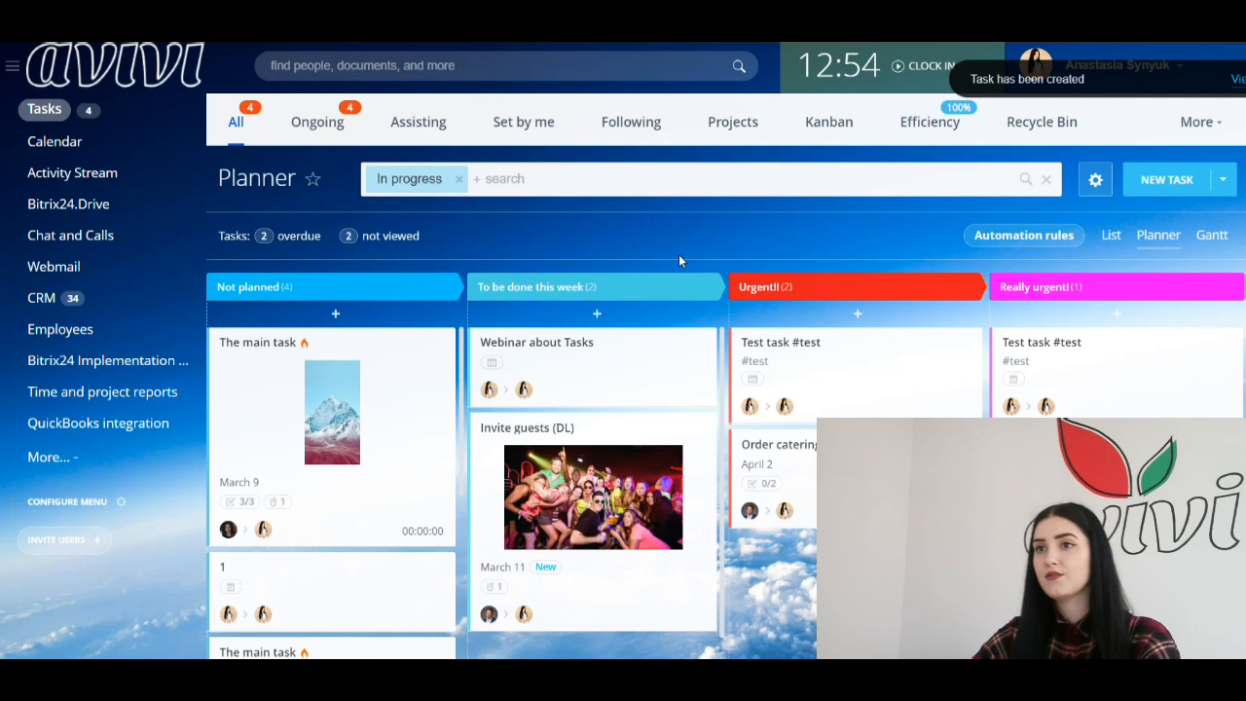
# Step: Open The main task from the planner in edit mode, then close it back to the Planner
pyautogui.click(275, 348)
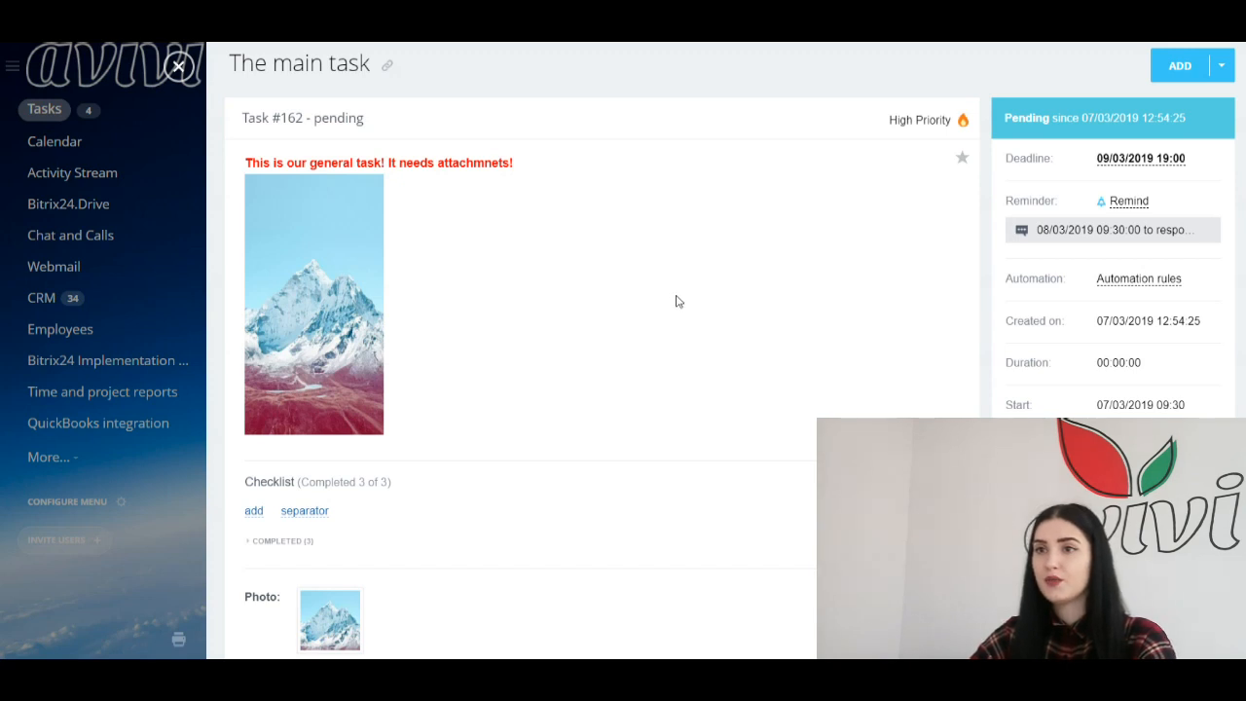
pyautogui.scroll(-3, 594, 311)
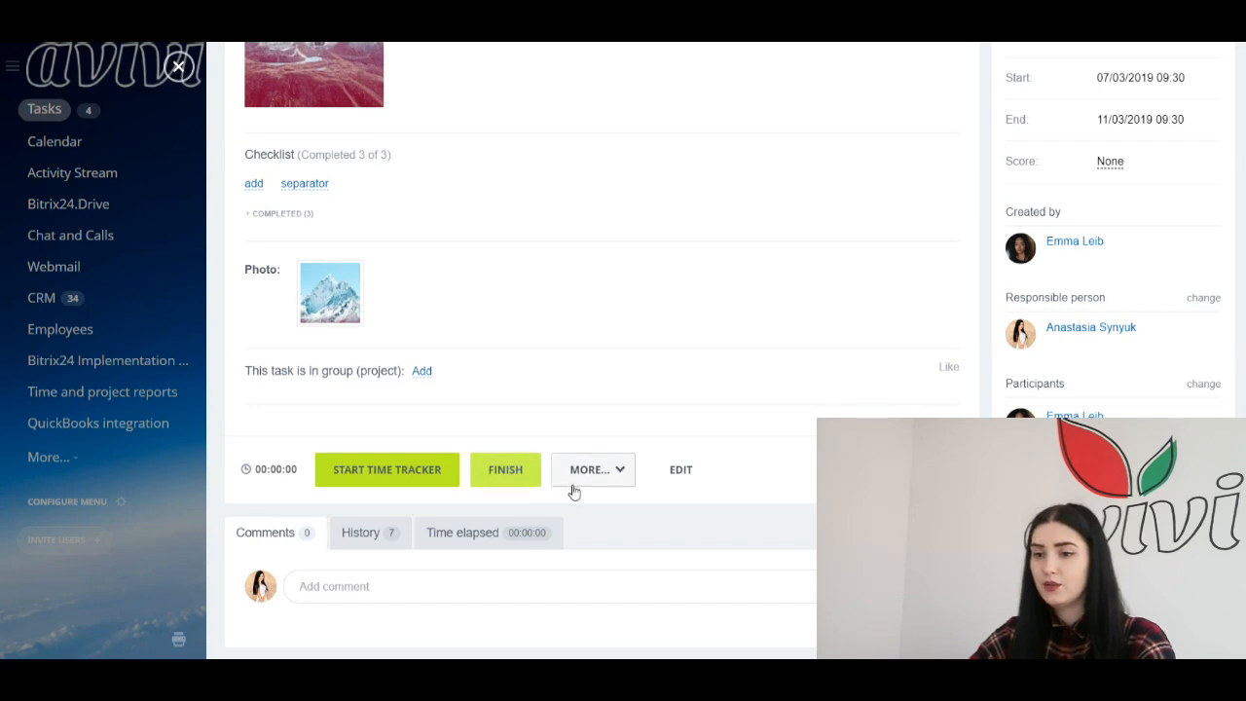
pyautogui.click(689, 473)
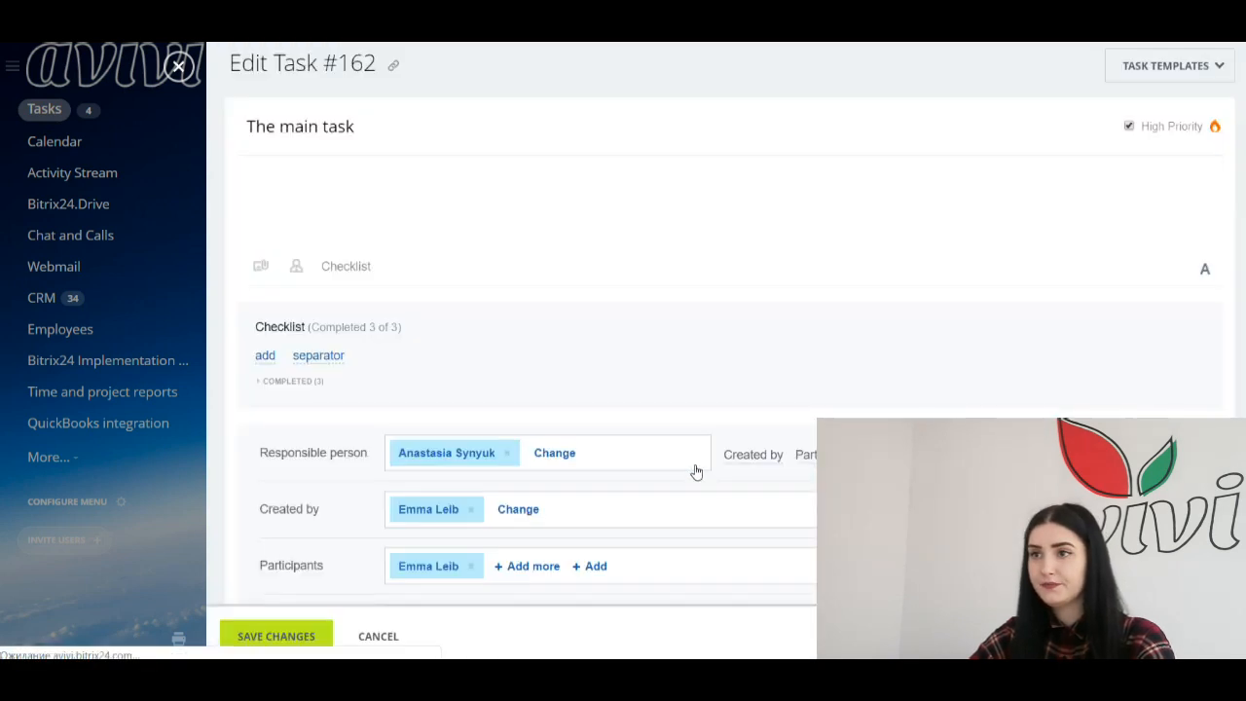
pyautogui.click(178, 66)
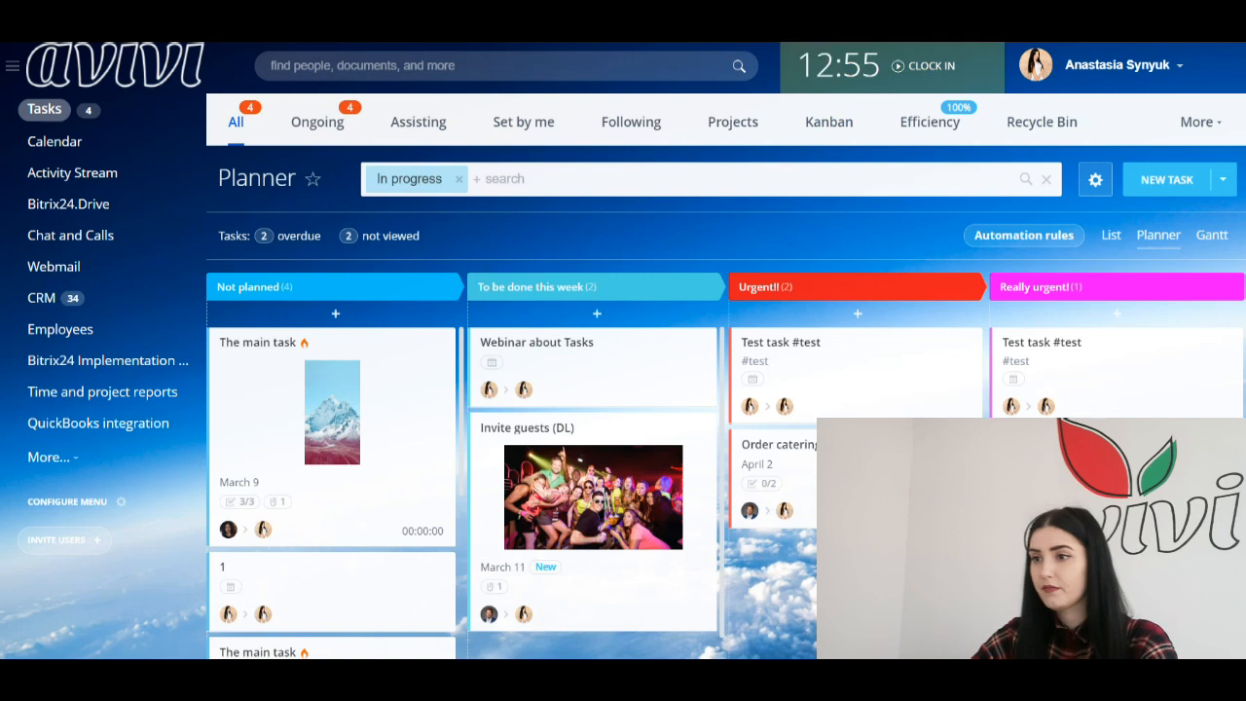
pyautogui.hotkey('ctrl', 't')
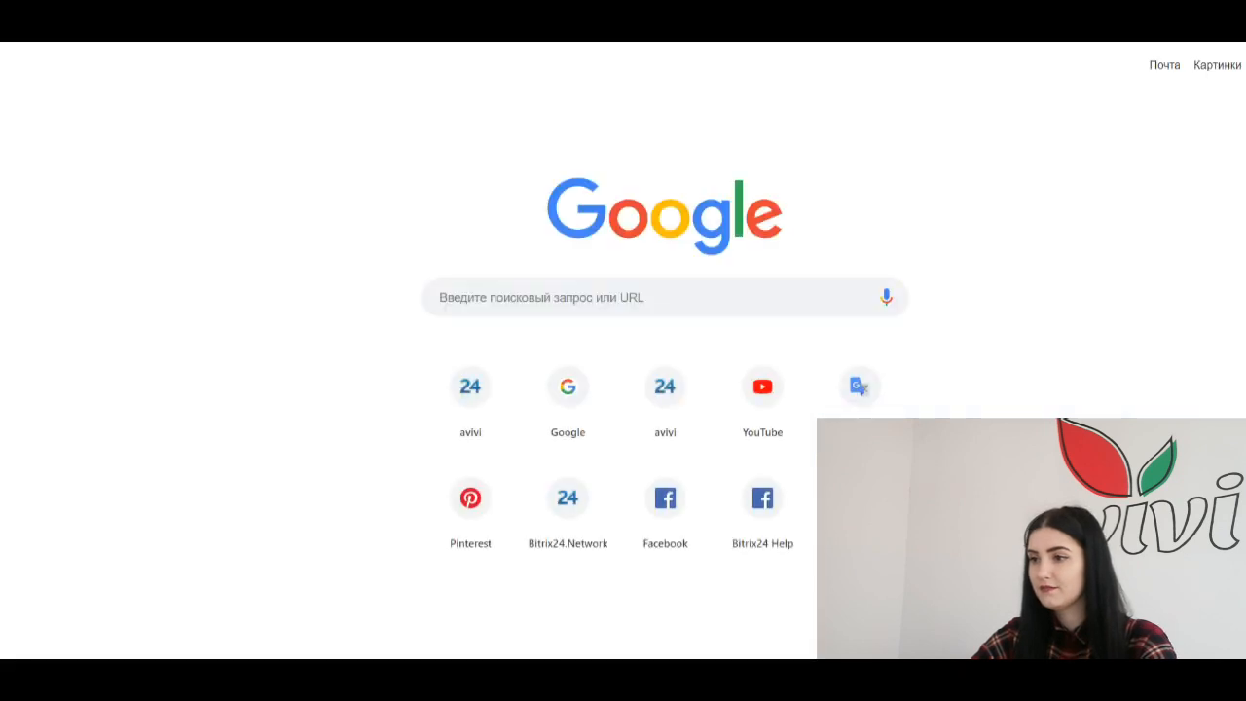
pyautogui.click(1245, 65)
pyautogui.click(1089, 367)
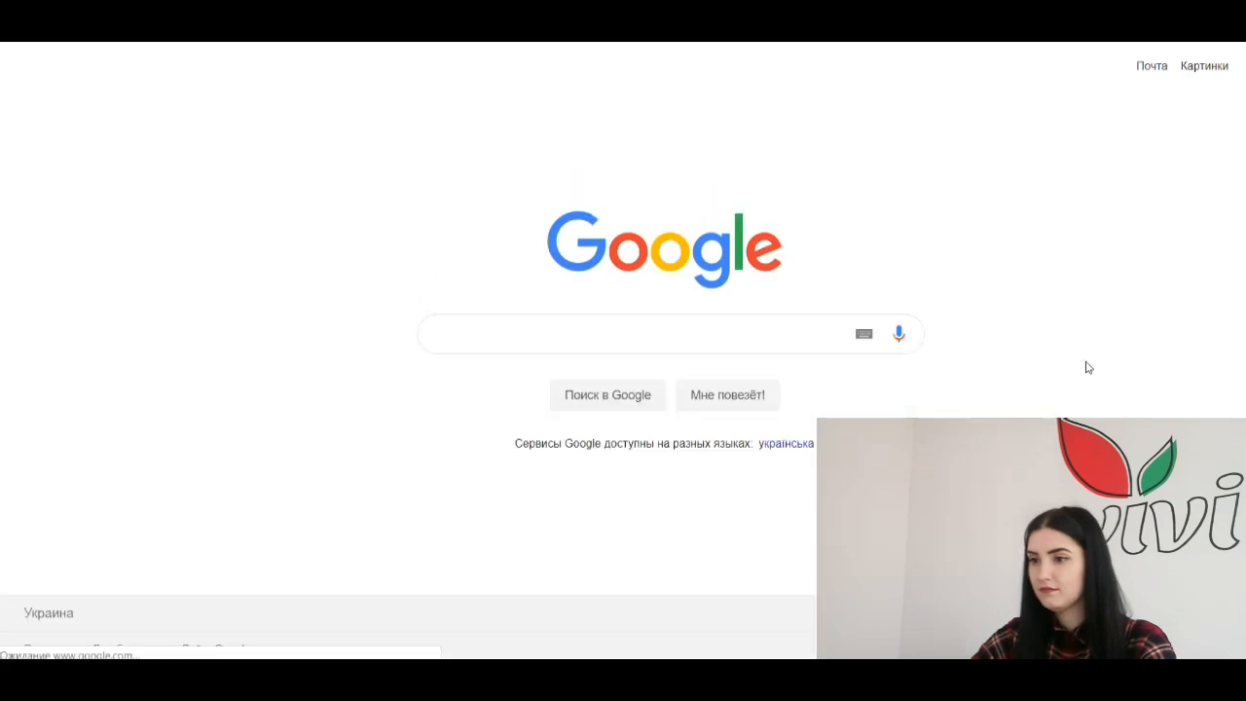
pyautogui.click(1149, 72)
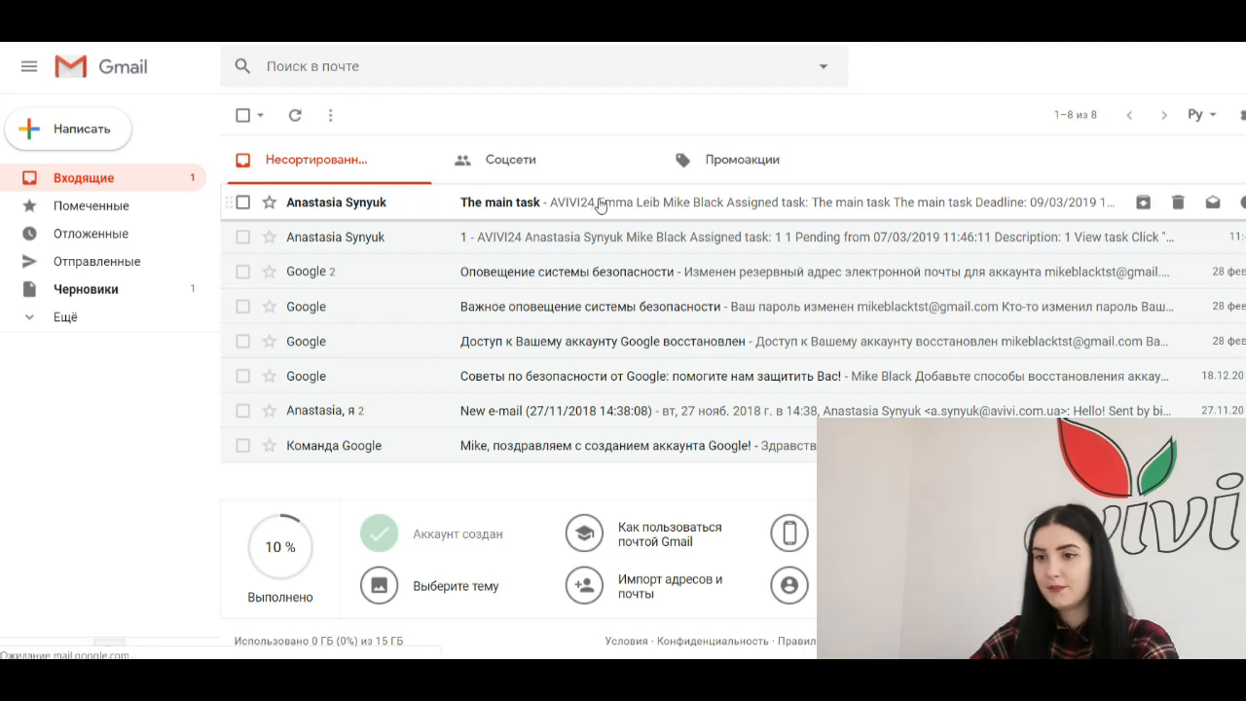
# Step: Read The main task's notification email, including deadline, High Priority, checklist and 1042xiphone.jpg, then open it via VIEW TASK
pyautogui.click(599, 204)
pyautogui.scroll(-7, 651, 231)
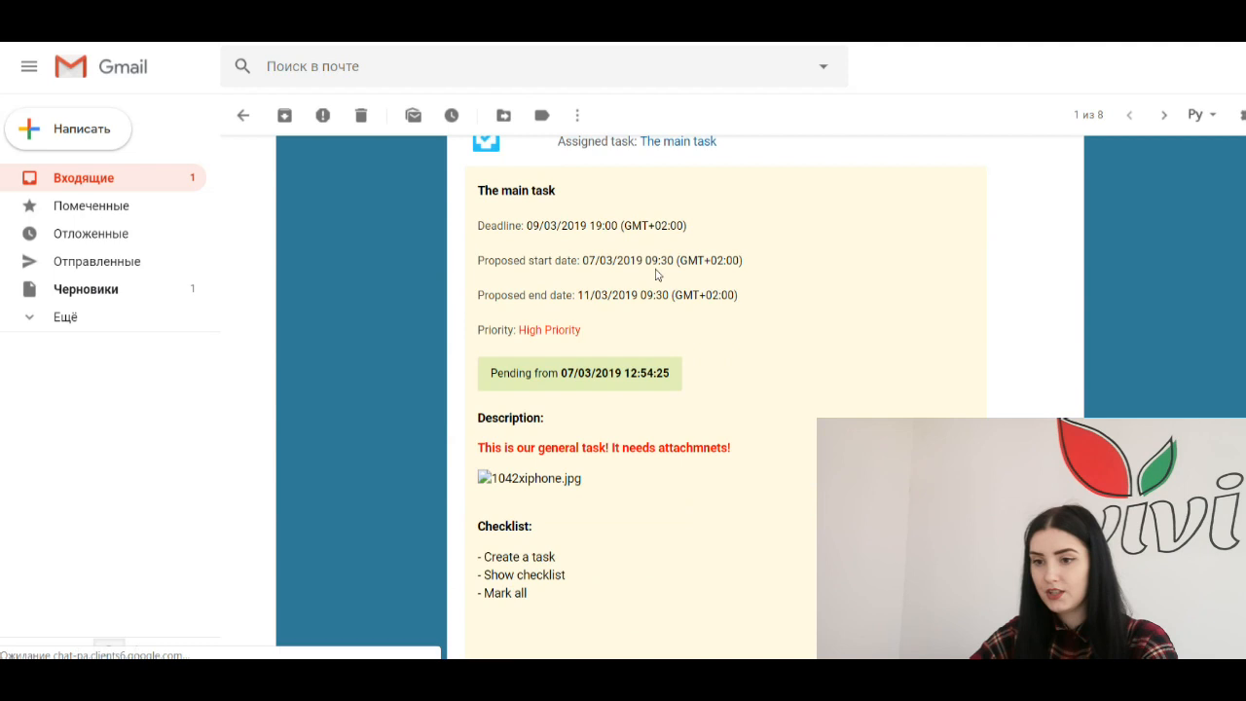
pyautogui.scroll(-1, 660, 290)
pyautogui.scroll(3, 737, 352)
pyautogui.scroll(-3, 736, 352)
pyautogui.scroll(-2, 729, 394)
pyautogui.scroll(3, 731, 298)
pyautogui.scroll(-3, 712, 184)
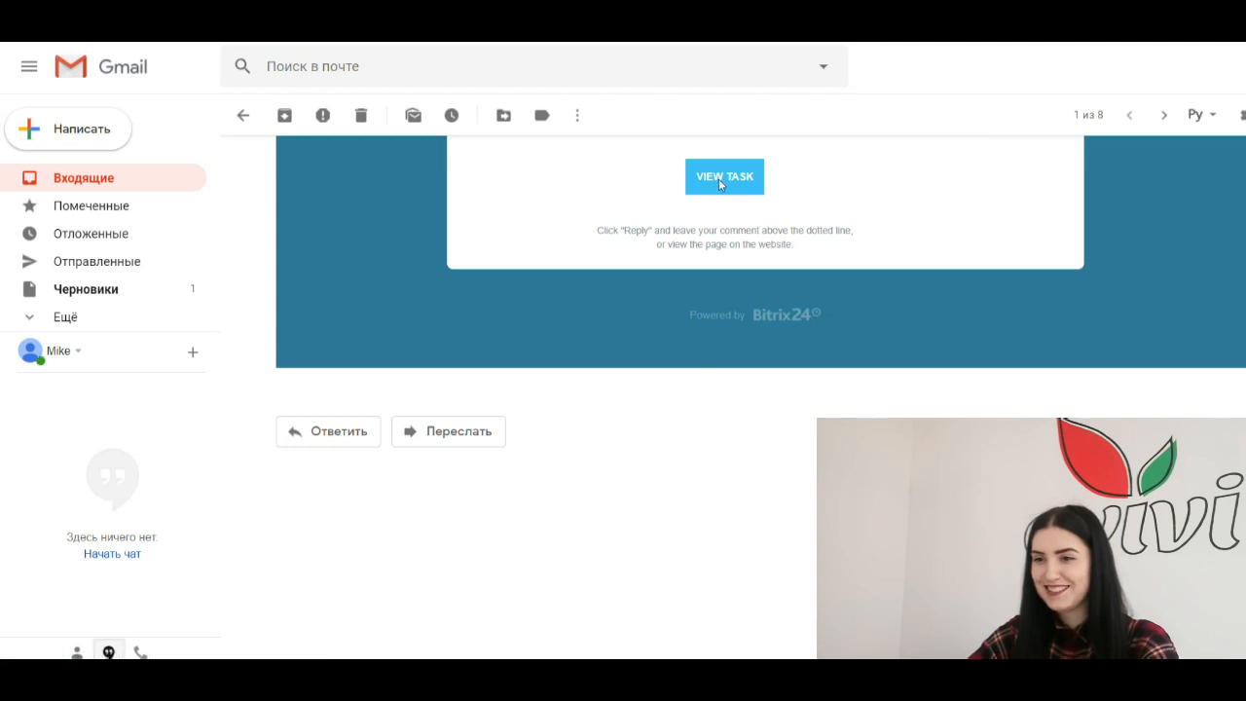
pyautogui.click(721, 178)
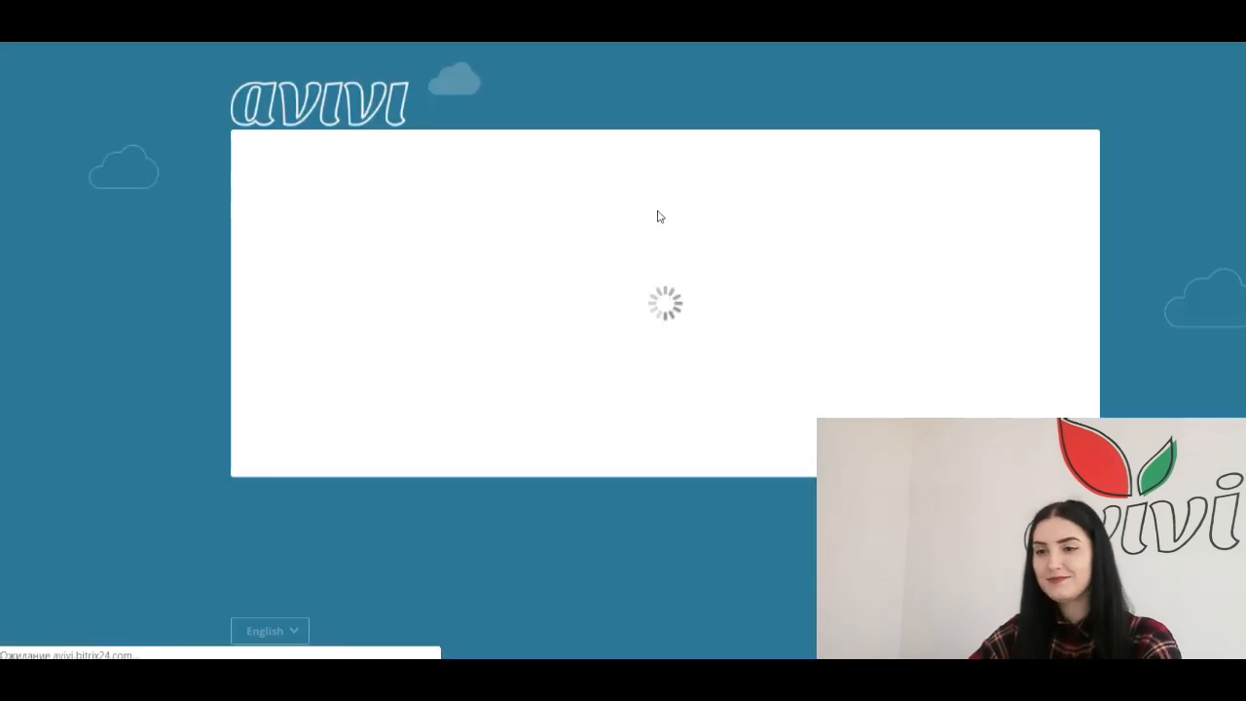
# Step: Review The main task's Pending status and 09/03/2019 19:00 deadline, then click into the comment box
pyautogui.scroll(-1, 142, 223)
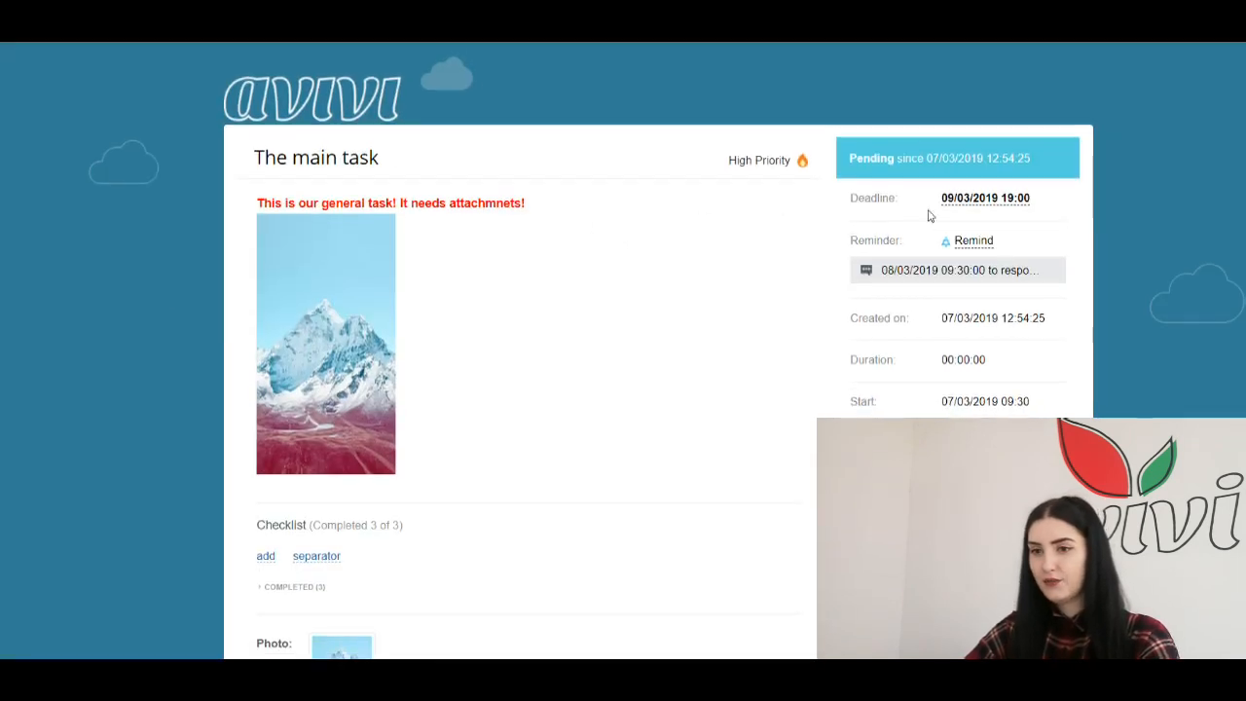
pyautogui.scroll(1, 965, 295)
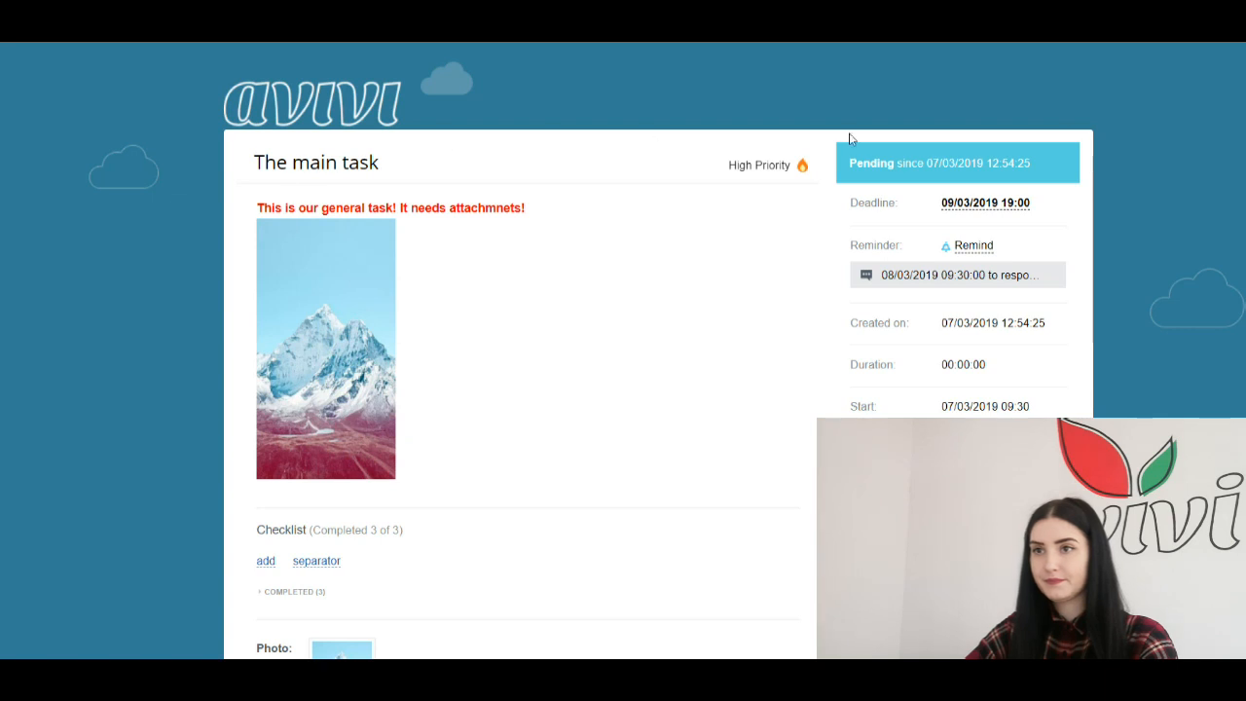
pyautogui.scroll(-2, 1131, 208)
pyautogui.scroll(-2, 1131, 207)
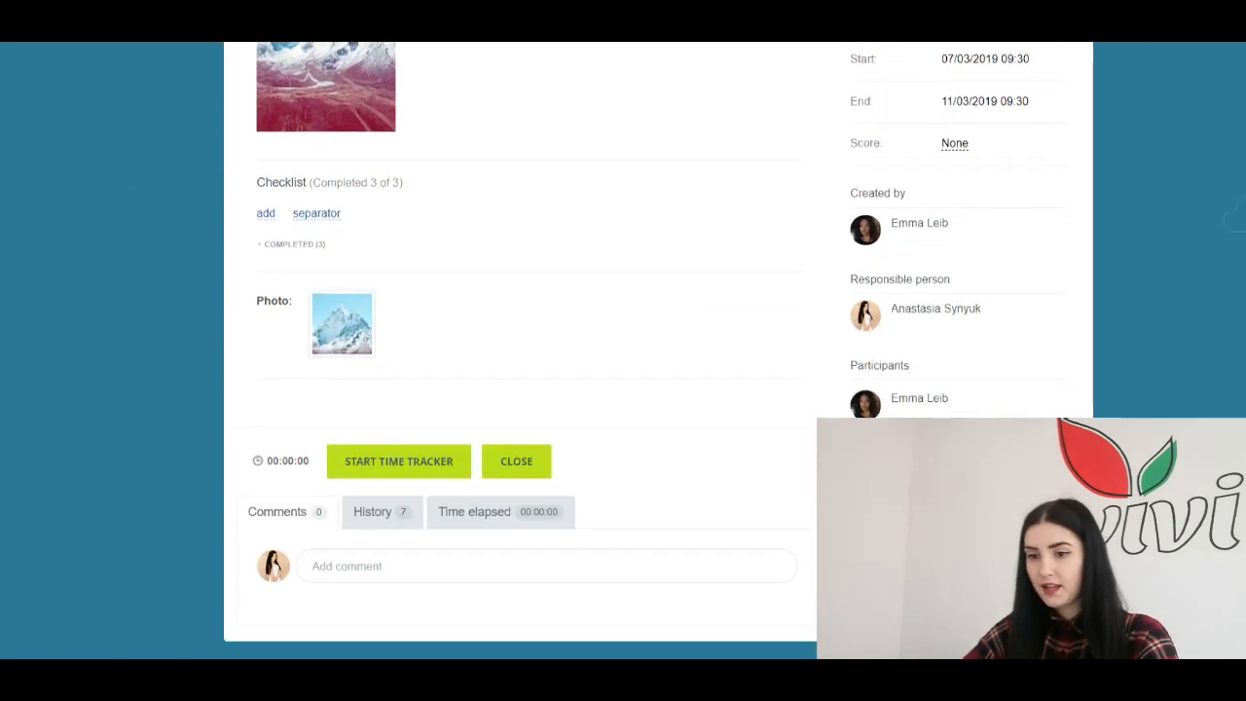
pyautogui.click(352, 569)
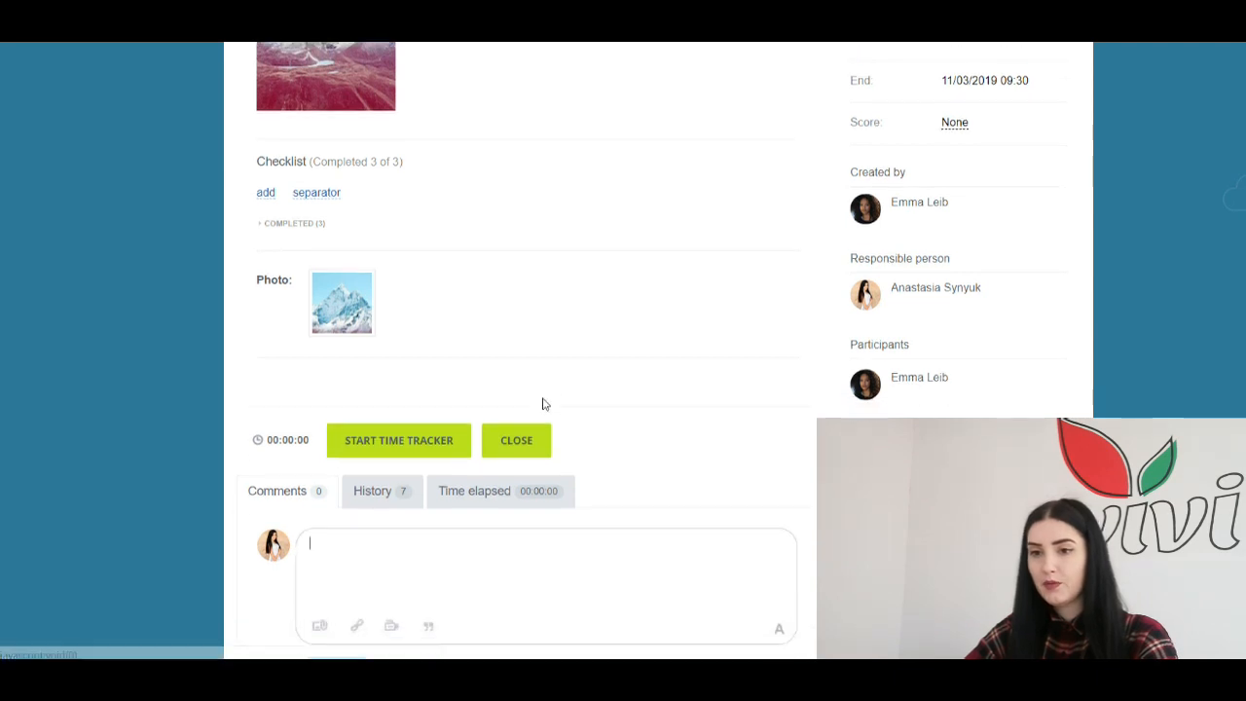
# Step: Scroll through the rest of The main task page, checking its 3 of 3 checklist
pyautogui.scroll(-1, 545, 404)
pyautogui.scroll(2, 451, 513)
pyautogui.scroll(-3, 545, 473)
pyautogui.scroll(4, 453, 350)
pyautogui.scroll(2, 311, 308)
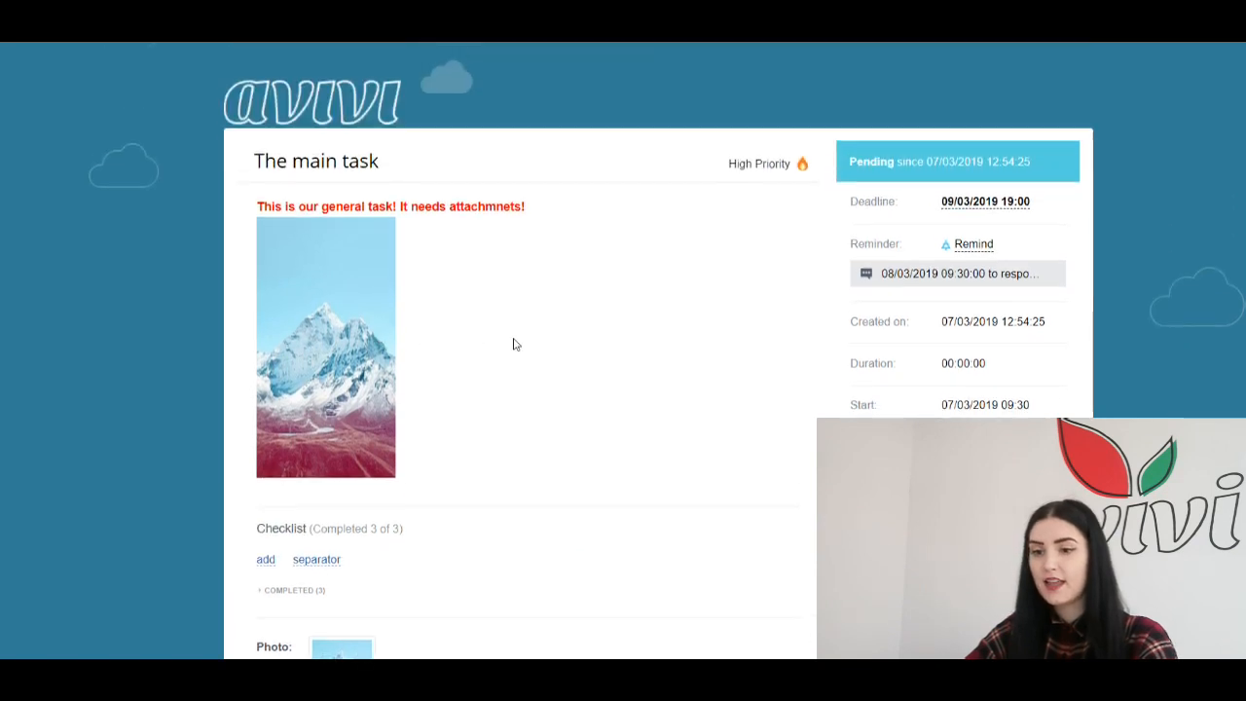
pyautogui.scroll(-3, 515, 344)
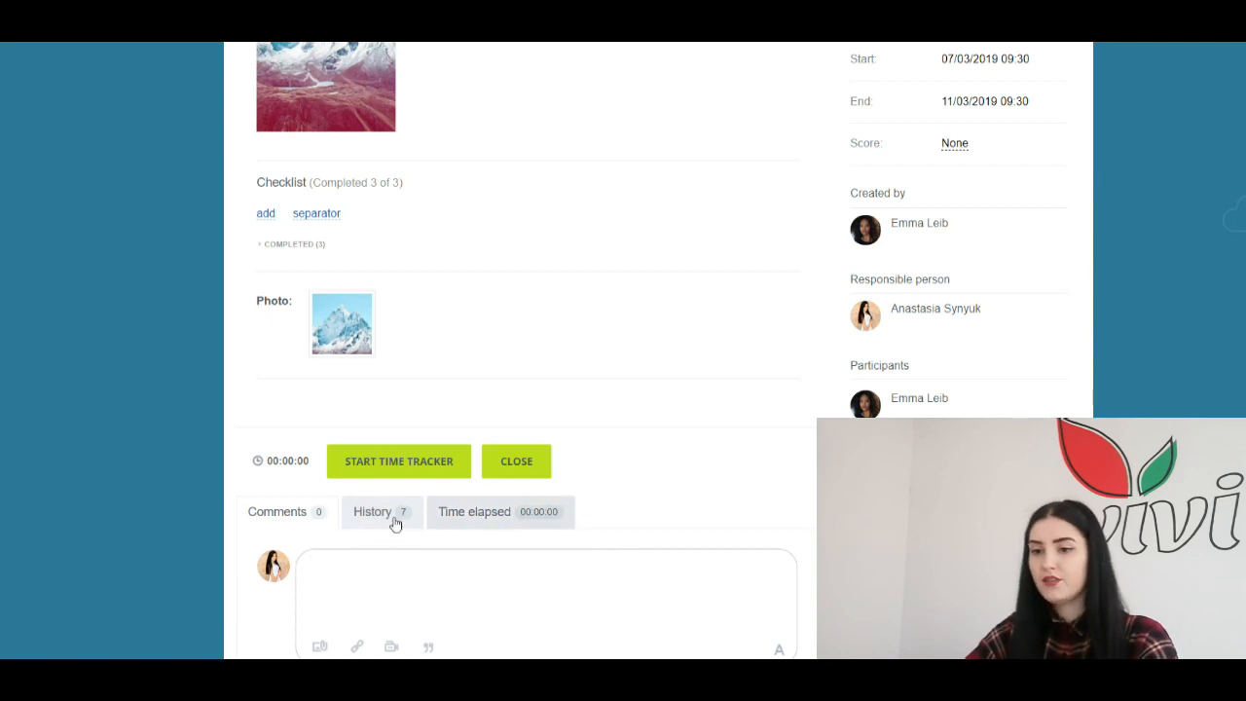
pyautogui.scroll(3, 626, 550)
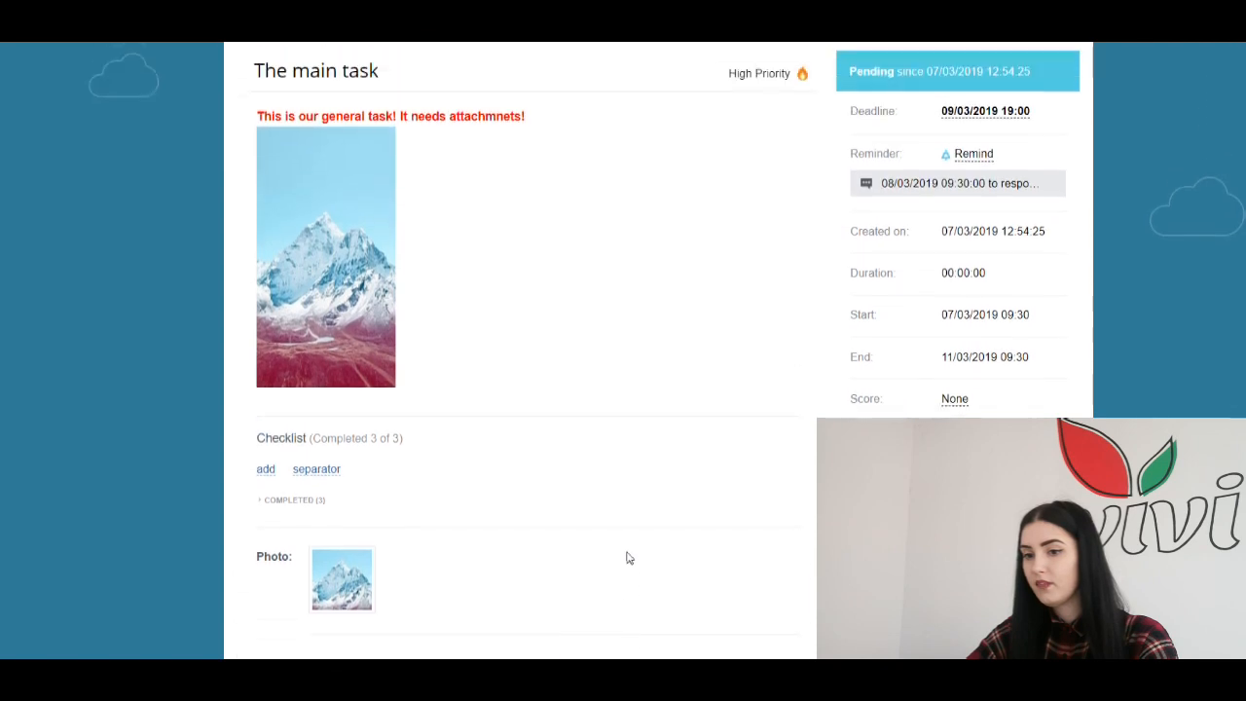
pyautogui.scroll(-3, 627, 558)
pyautogui.scroll(2, 627, 558)
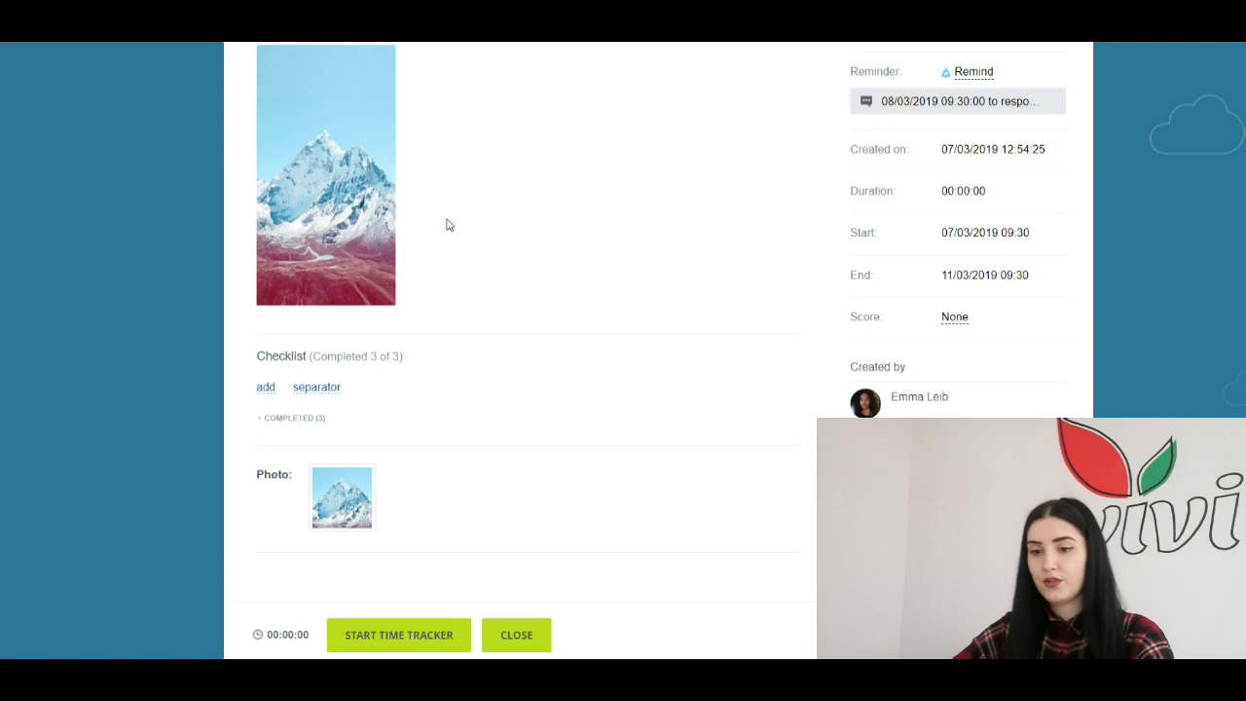
pyautogui.scroll(2, 648, 215)
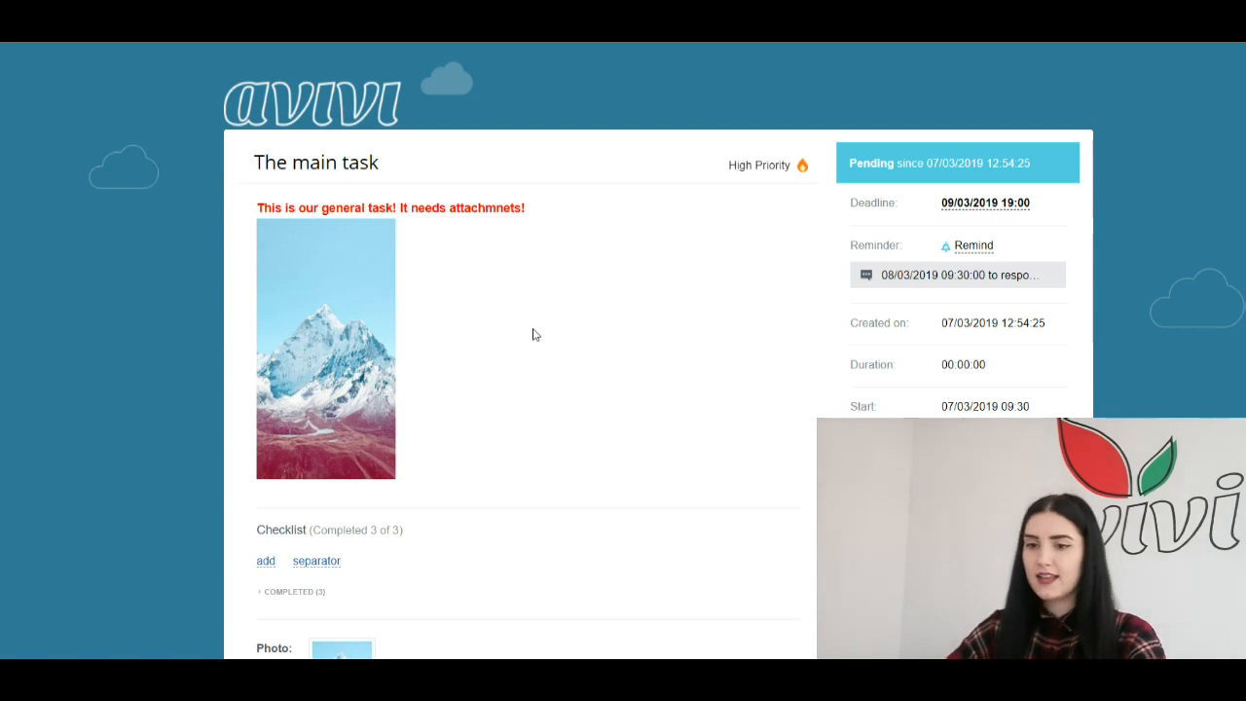
pyautogui.scroll(-5, 541, 331)
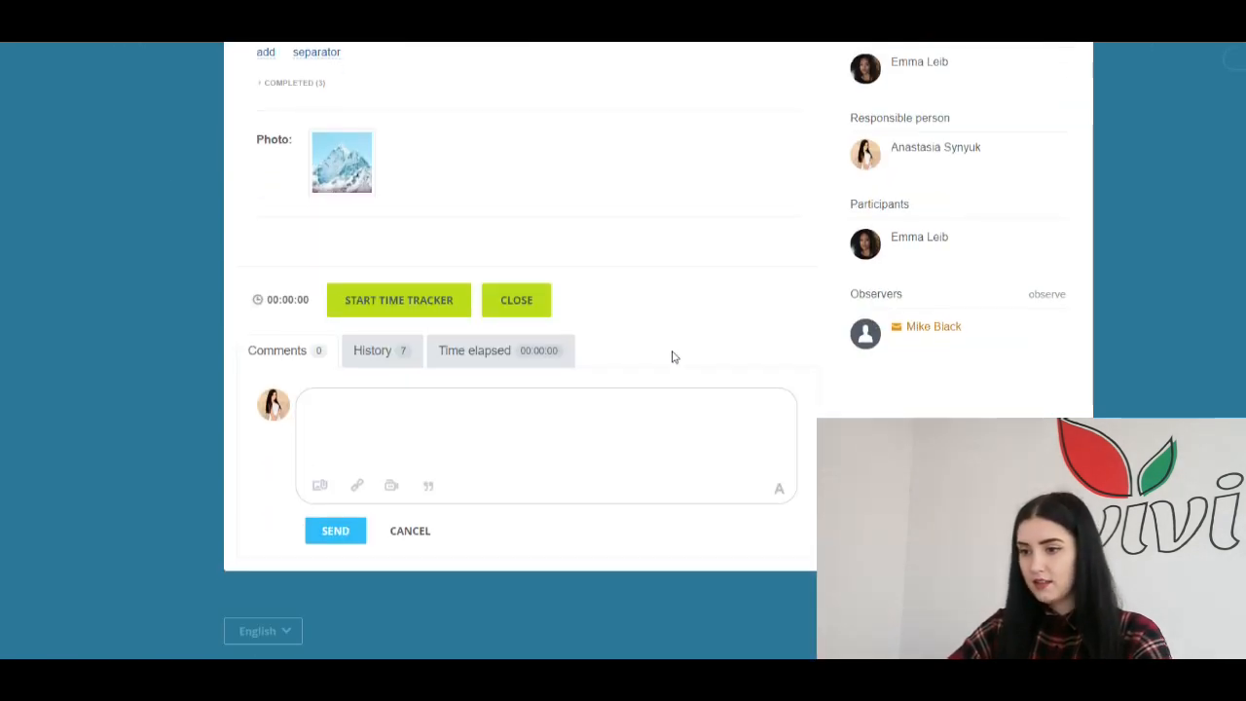
pyautogui.scroll(5, 792, 398)
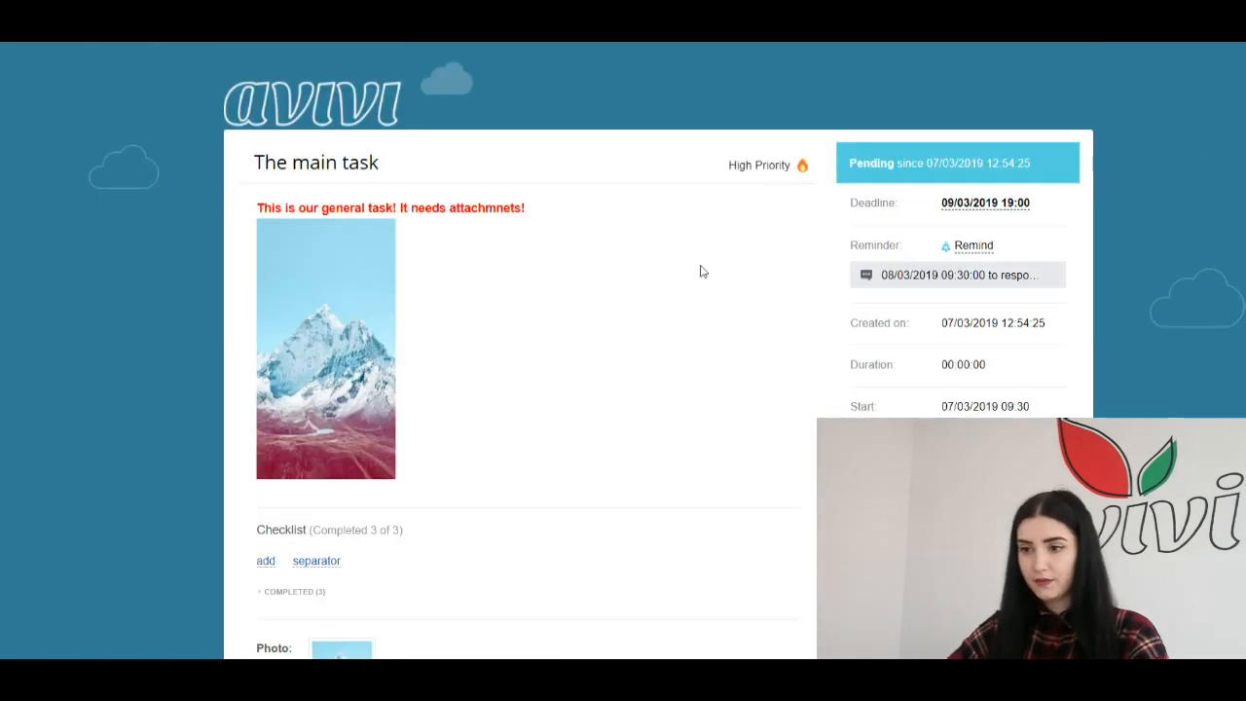
pyautogui.scroll(-4, 695, 269)
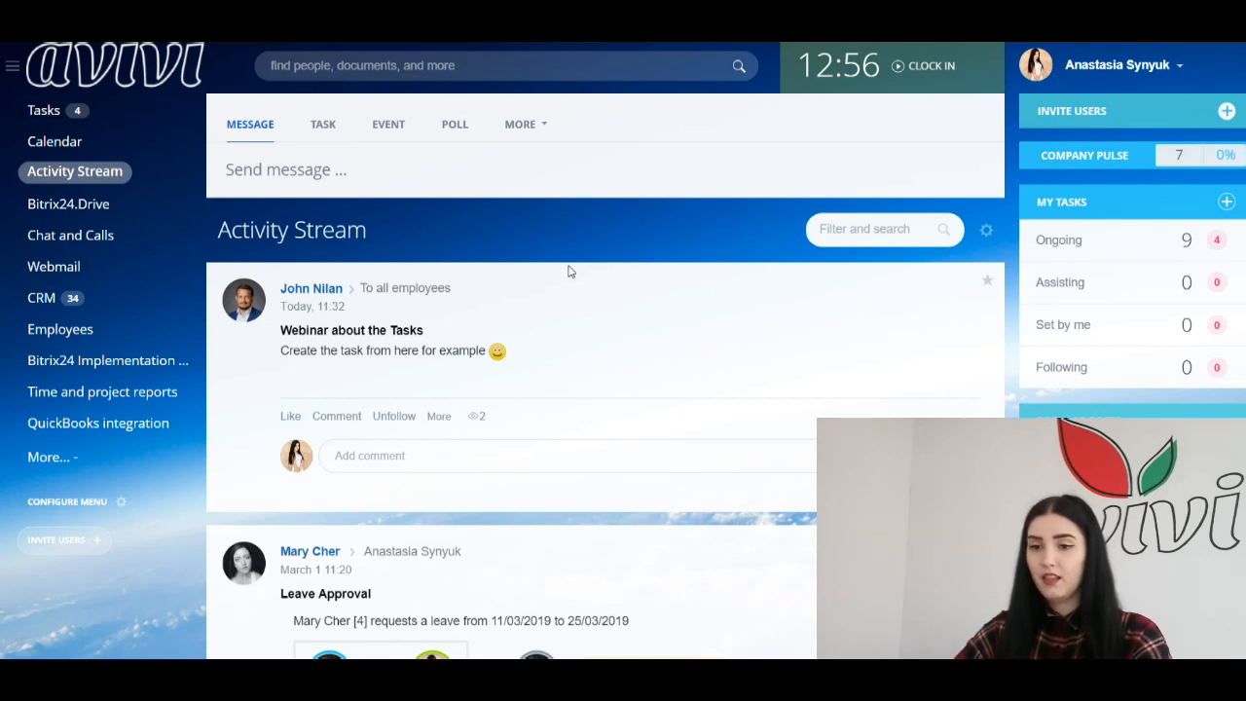
# Step: Create a task from the Webinar about the Tasks post via More > Create task, then return to Tasks
pyautogui.moveTo(236, 231); pyautogui.dragTo(402, 233)
pyautogui.click(402, 233)
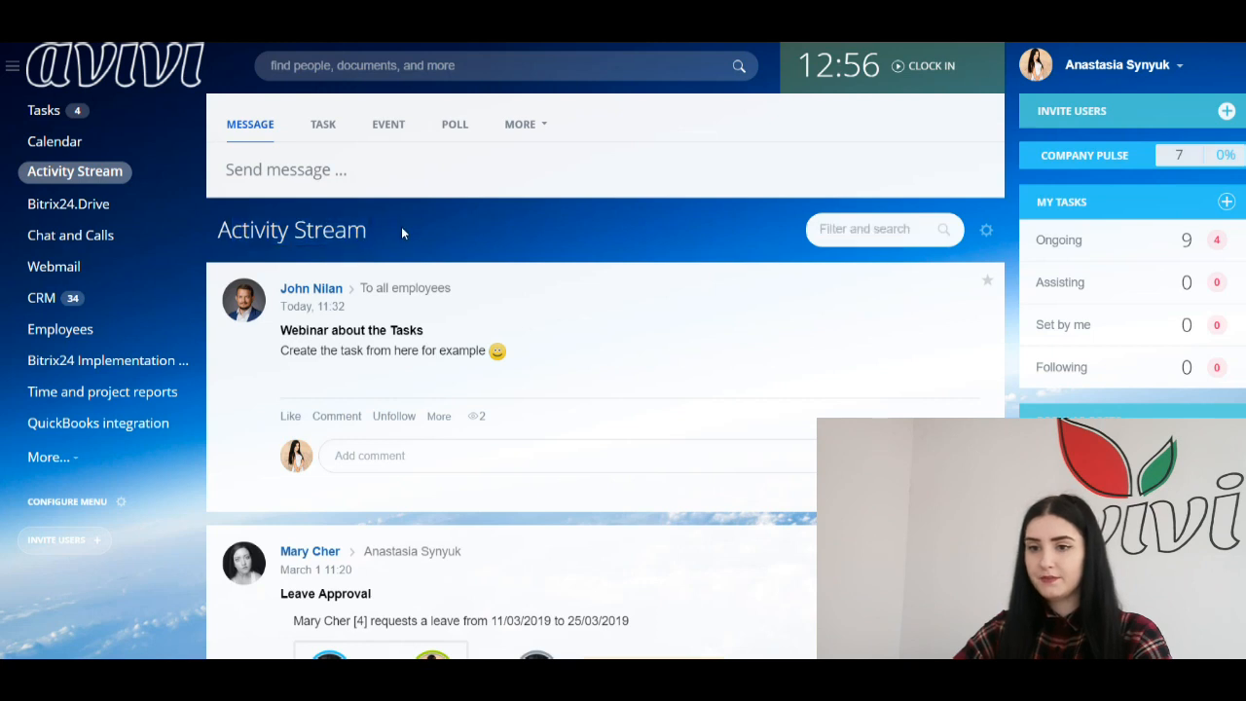
pyautogui.scroll(-1, 402, 232)
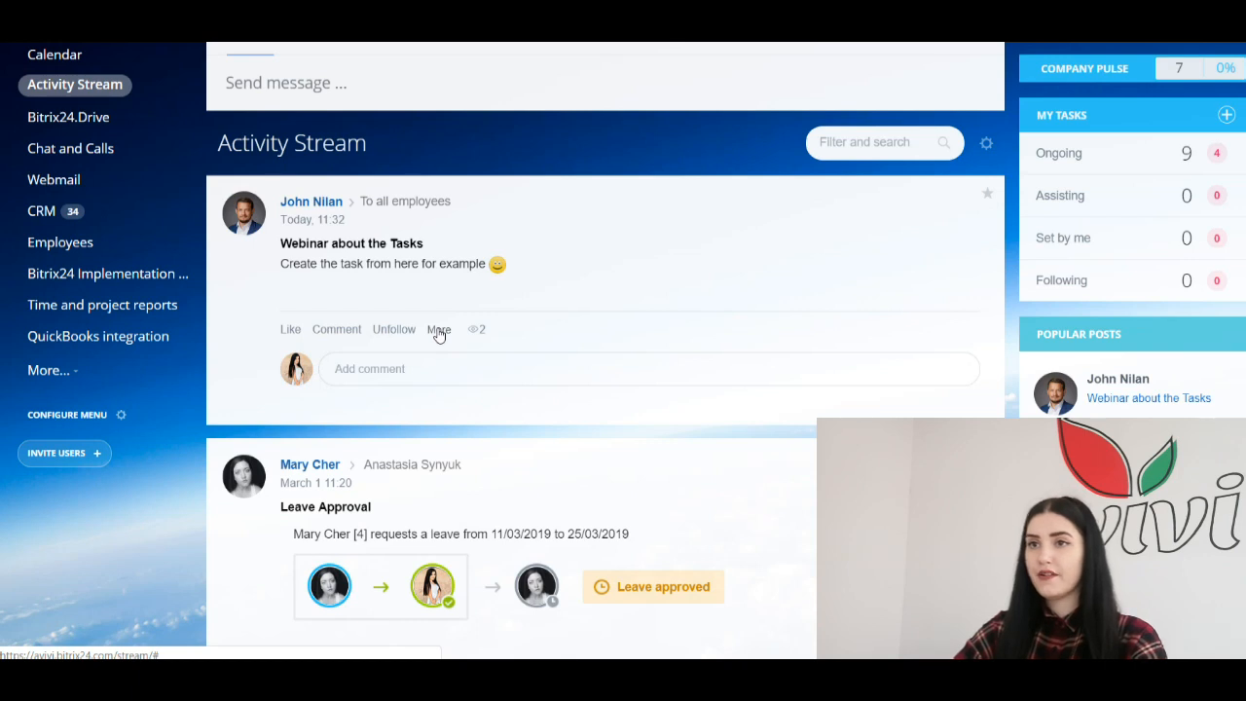
pyautogui.click(439, 330)
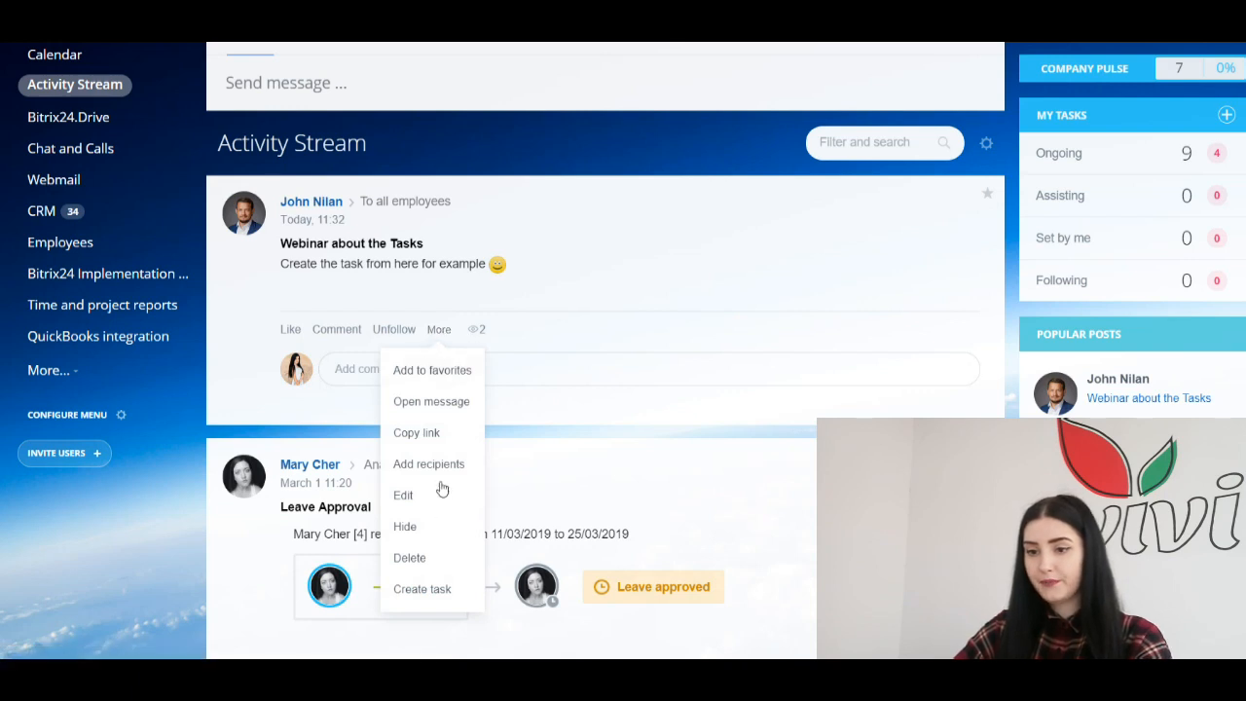
pyautogui.click(418, 591)
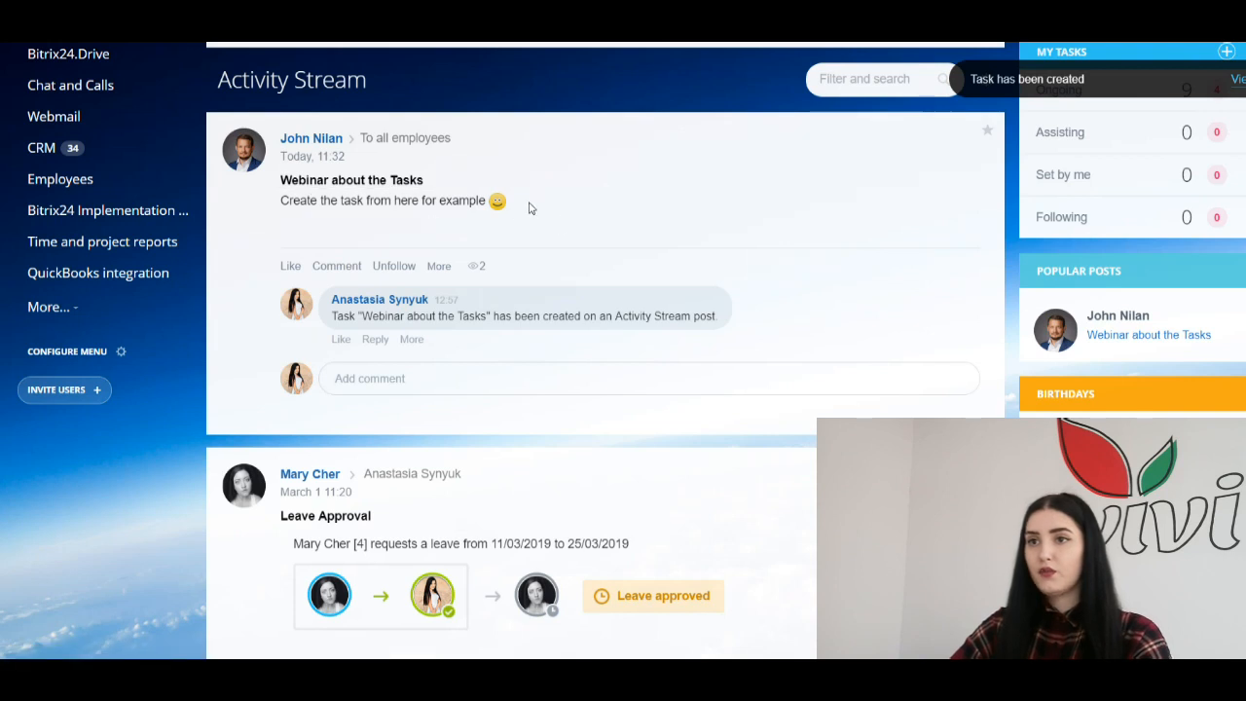
pyautogui.scroll(-1, 555, 223)
pyautogui.scroll(3, 493, 247)
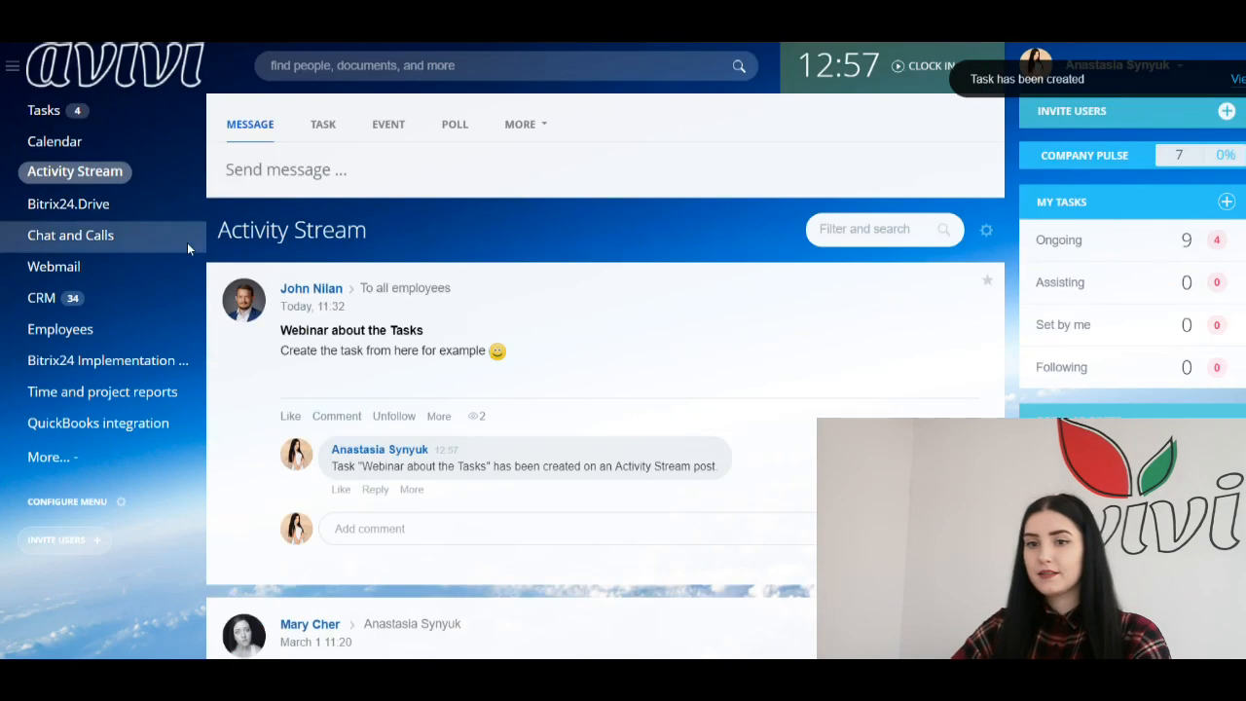
pyautogui.click(66, 119)
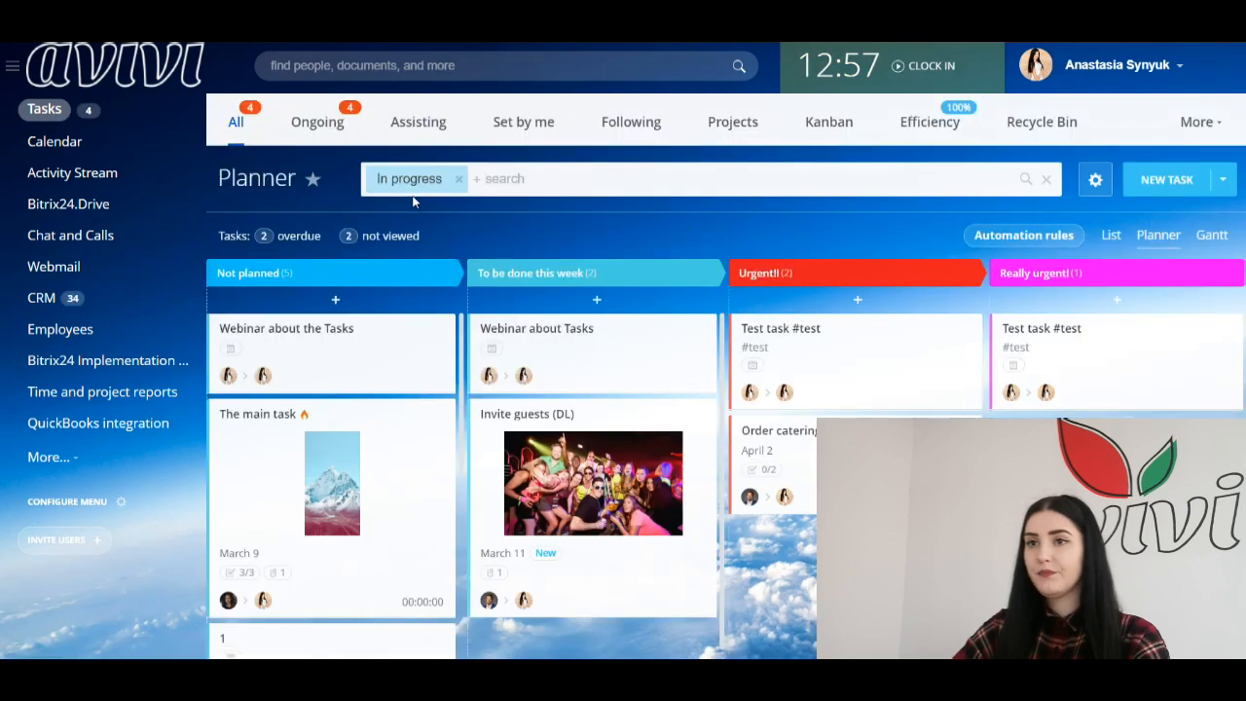
# Step: In List view, bulk-delete Webinar about the Tasks, leaving 9 tasks in My tasks
pyautogui.click(1110, 234)
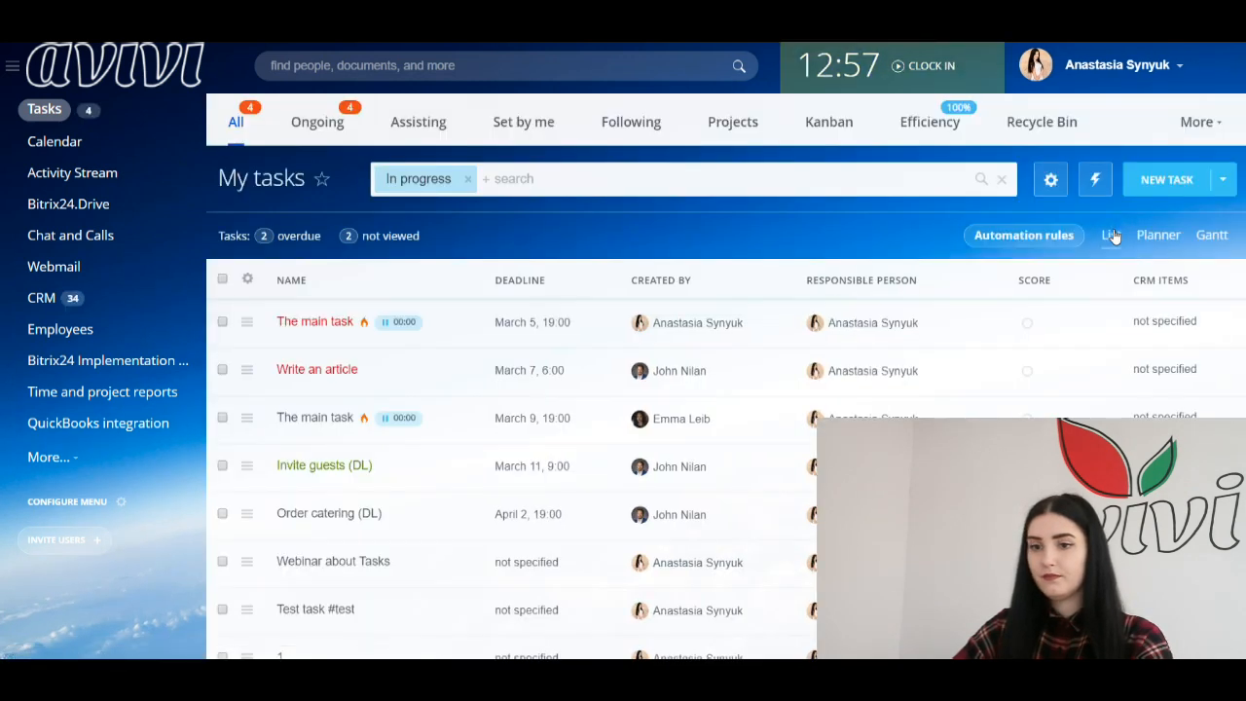
pyautogui.scroll(-3, 494, 280)
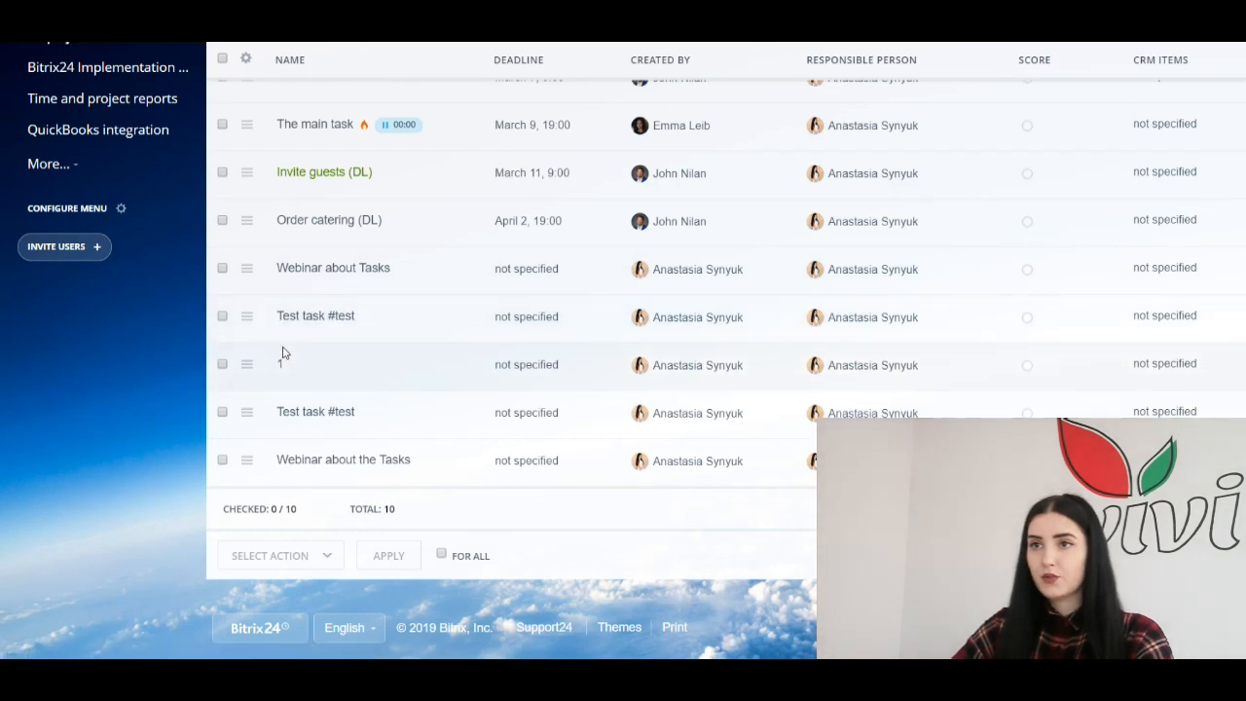
pyautogui.click(222, 462)
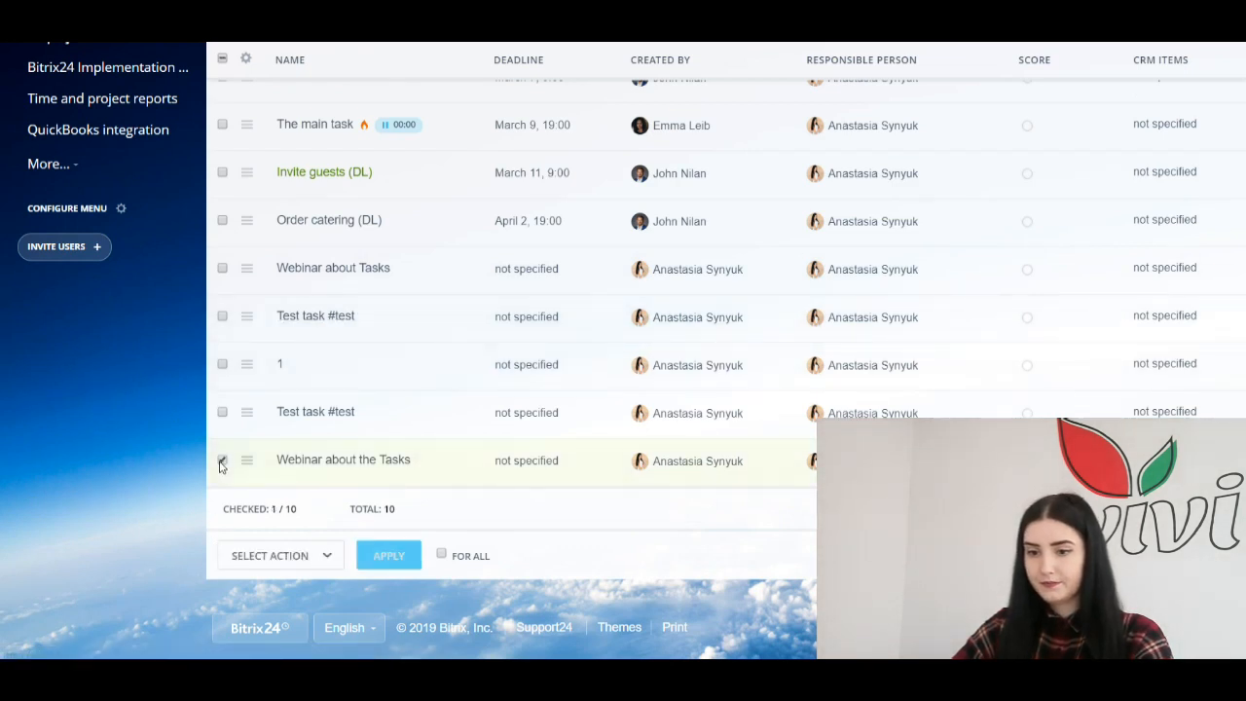
pyautogui.click(298, 553)
pyautogui.scroll(-3, 322, 447)
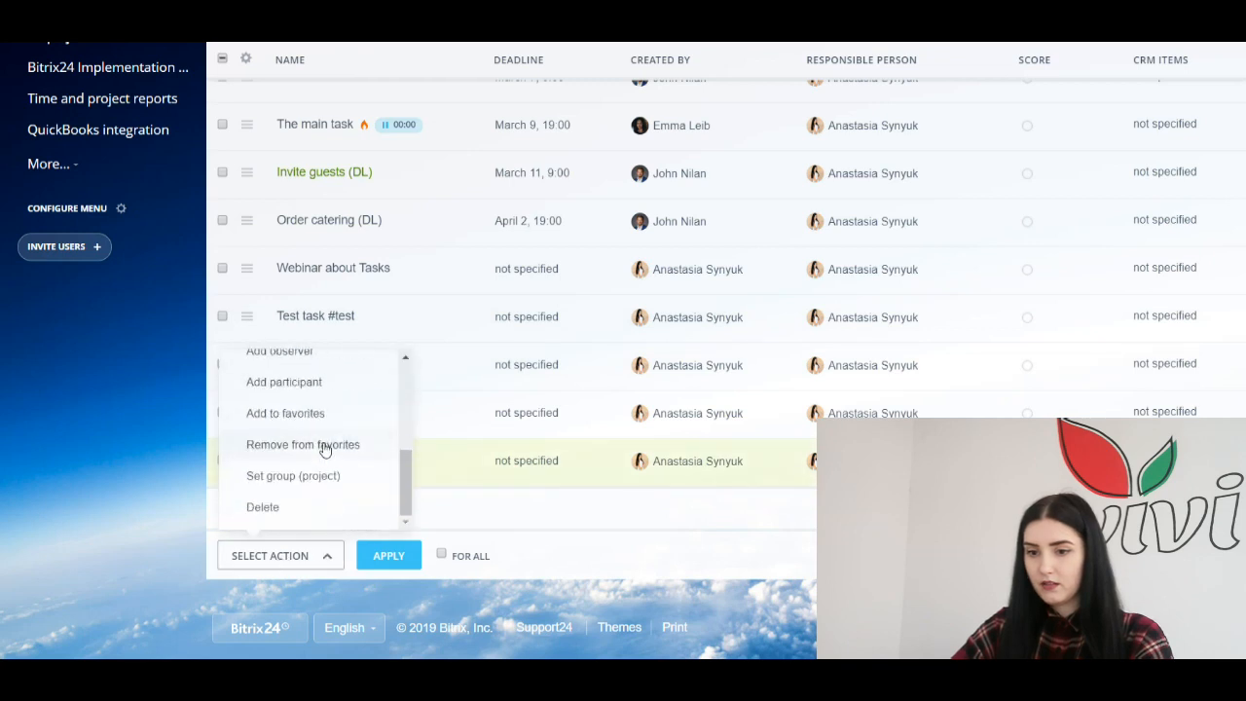
pyautogui.click(263, 508)
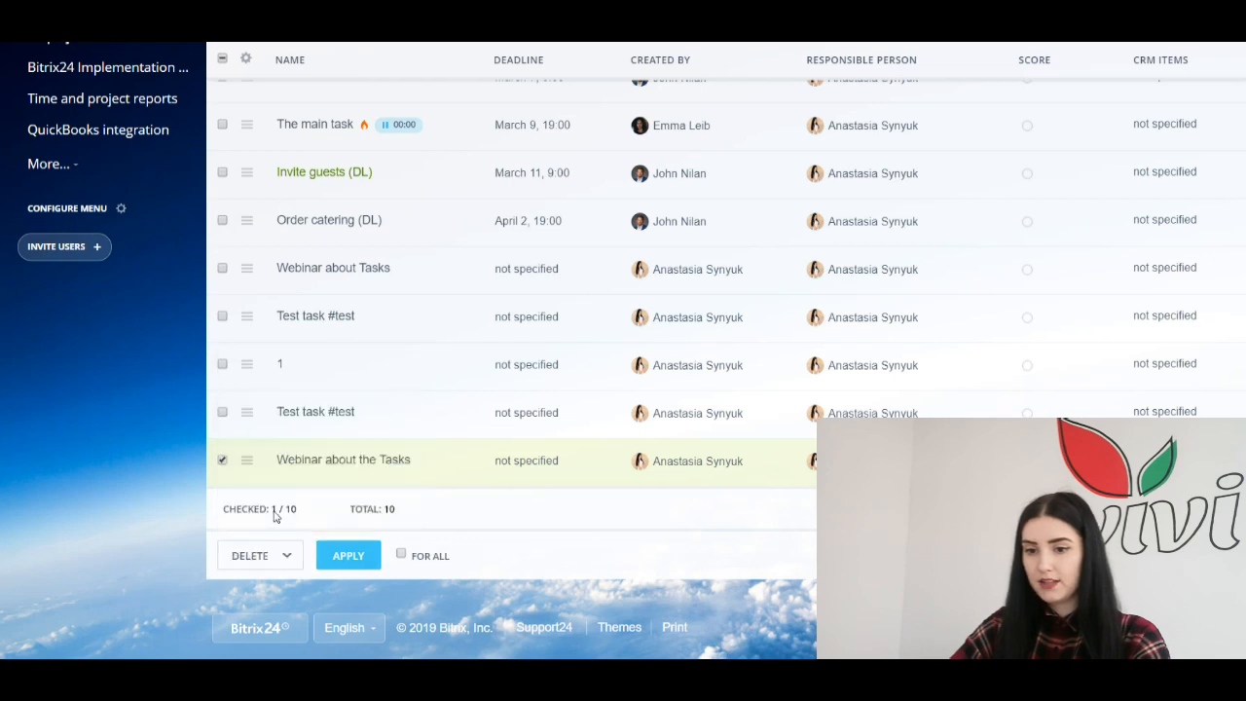
pyautogui.click(348, 557)
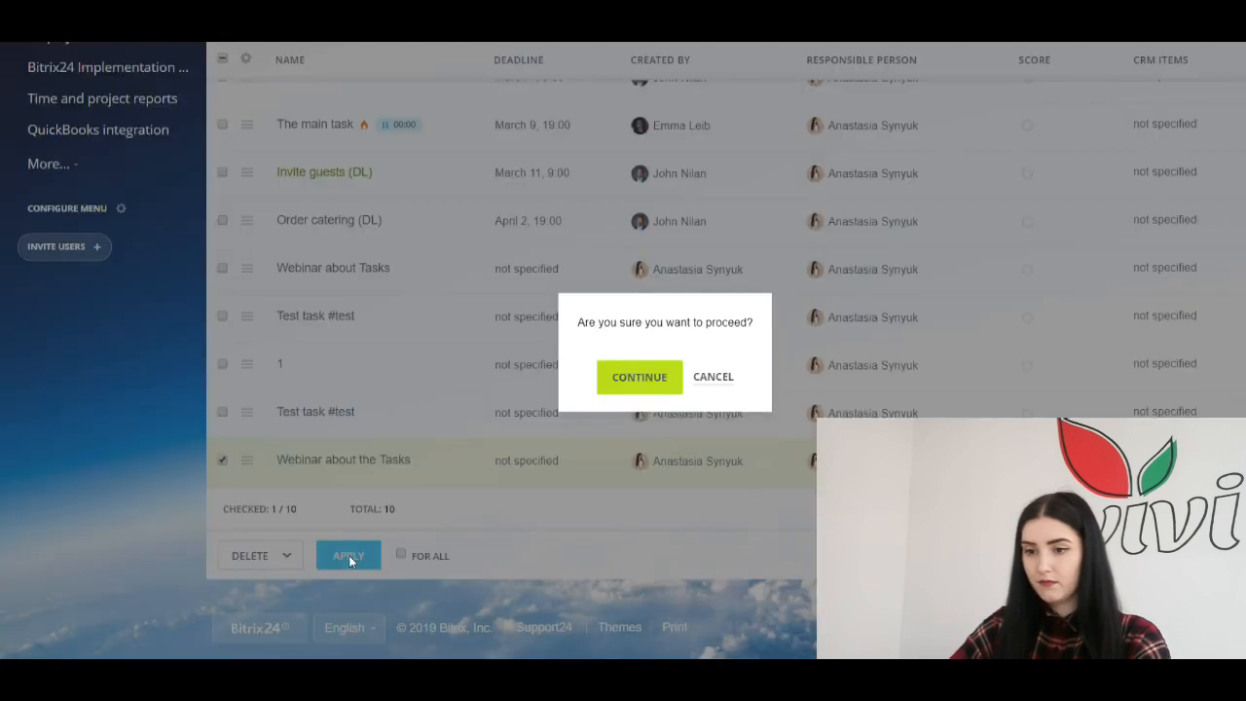
pyautogui.click(645, 381)
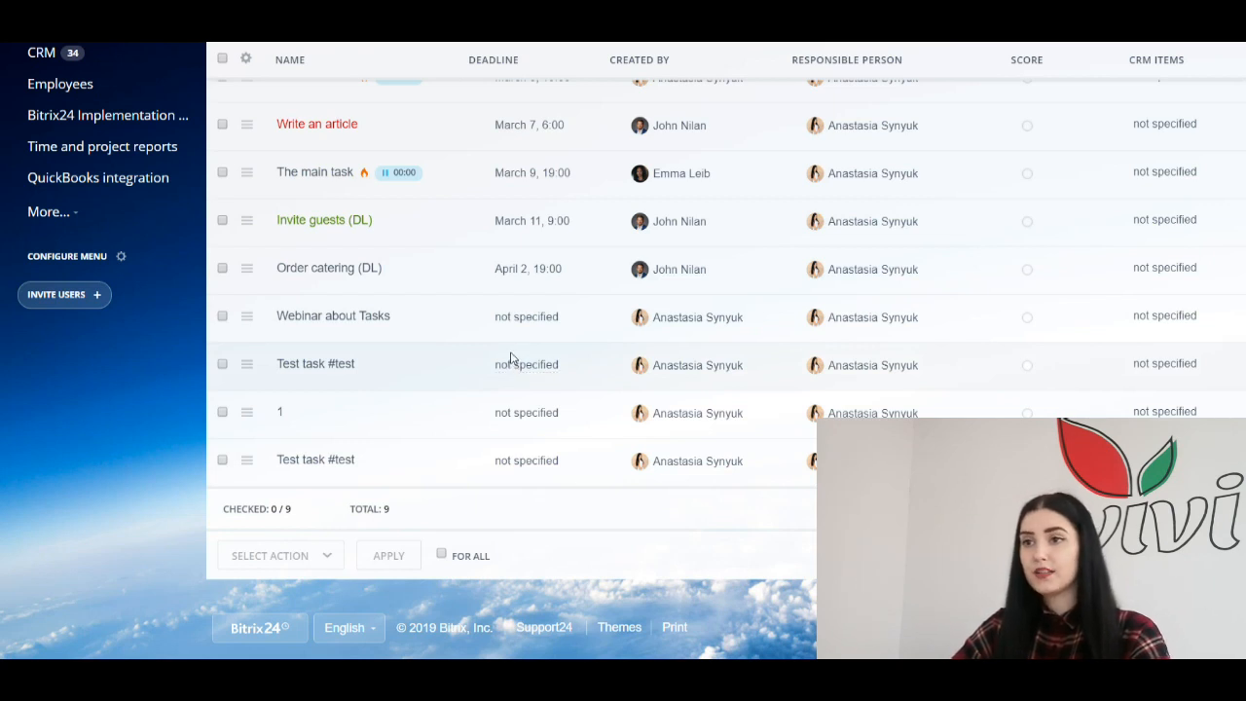
pyautogui.scroll(3, 750, 379)
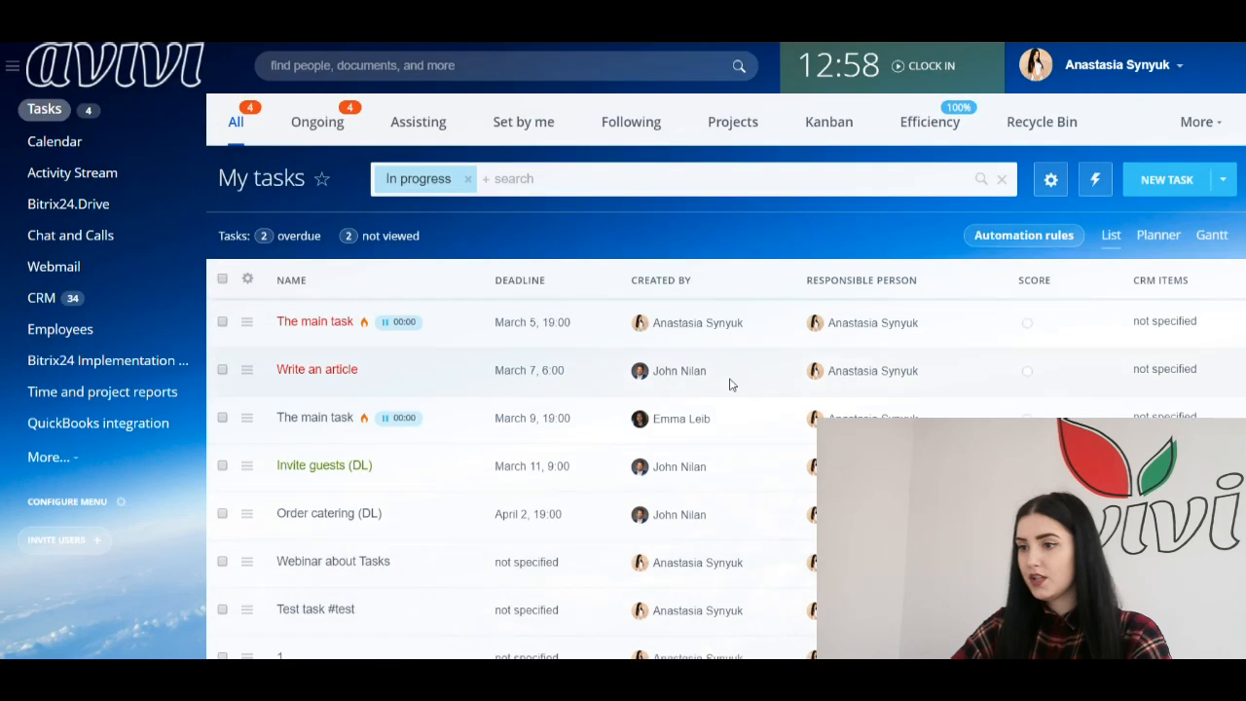
# Step: Permanently delete Webinar about the Tasks from the Recycle Bin, leaving only Create a banner (G)
pyautogui.click(1043, 123)
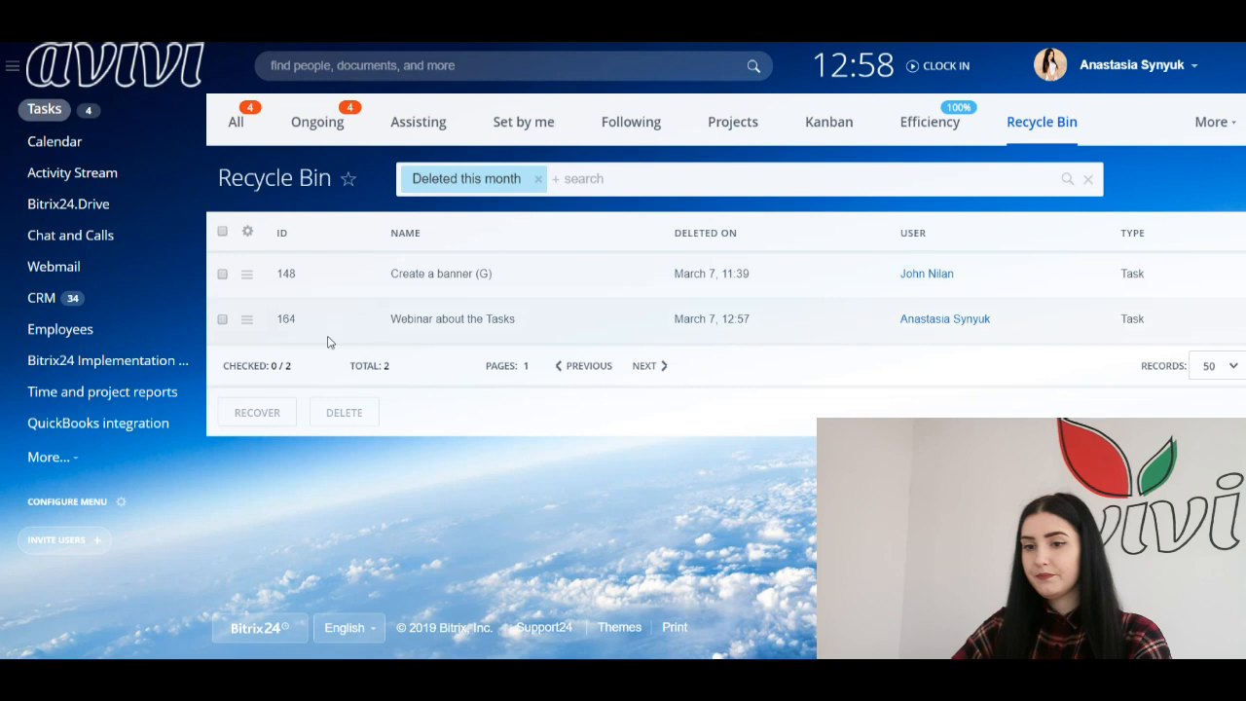
pyautogui.click(222, 319)
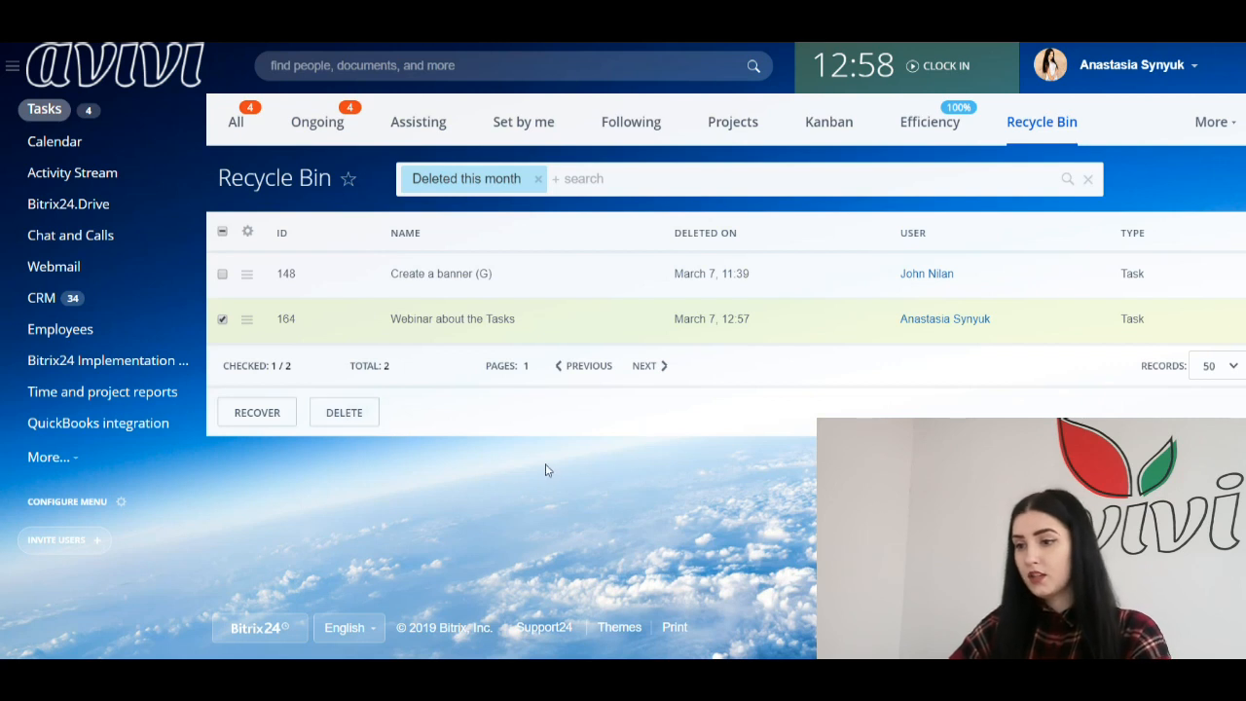
pyautogui.click(354, 417)
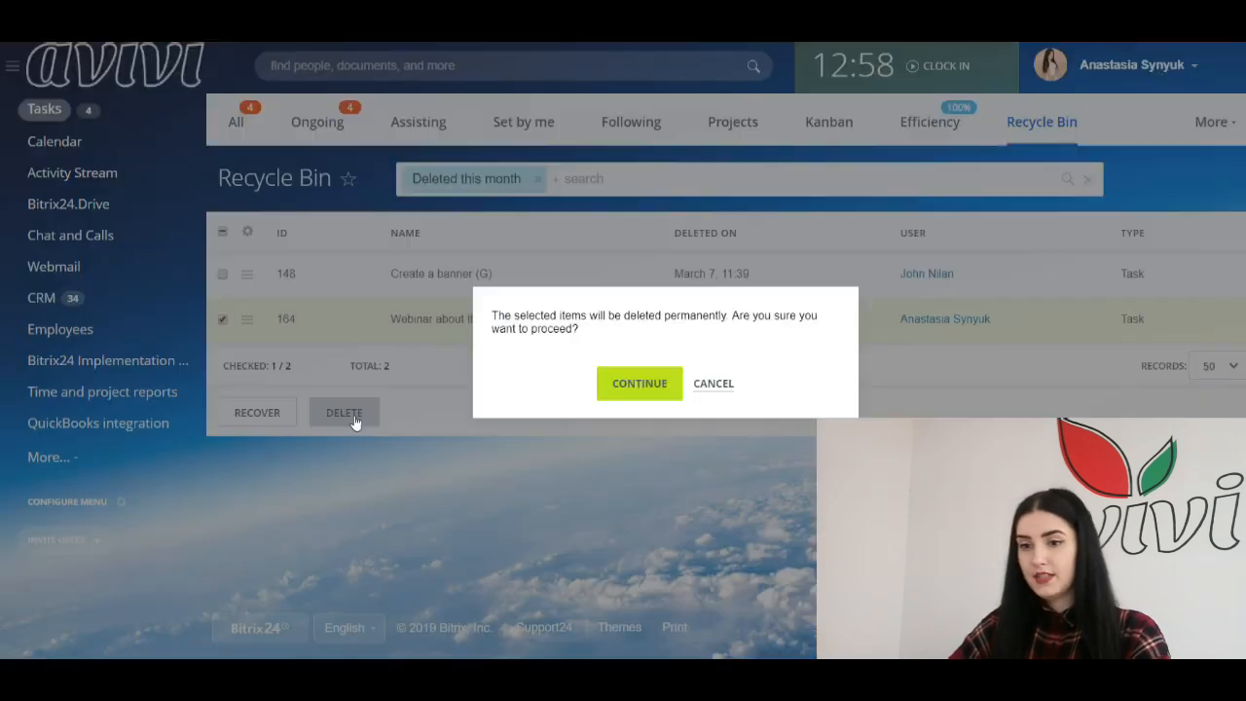
pyautogui.click(654, 380)
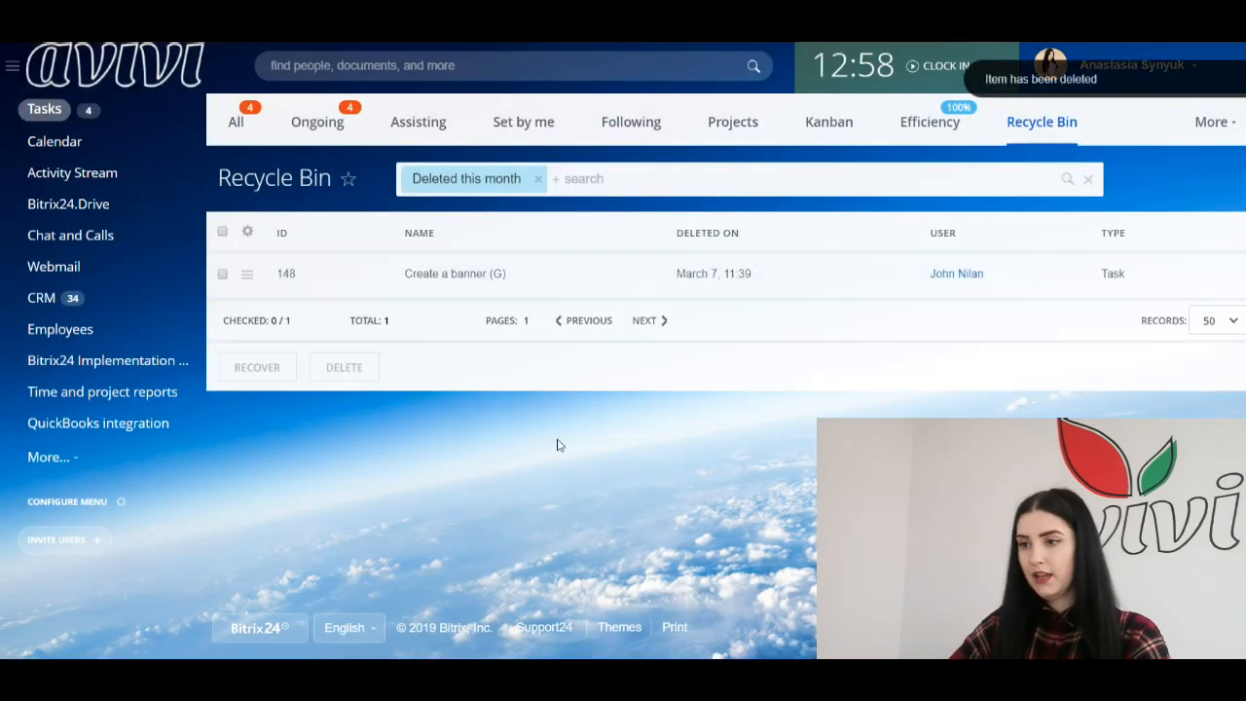